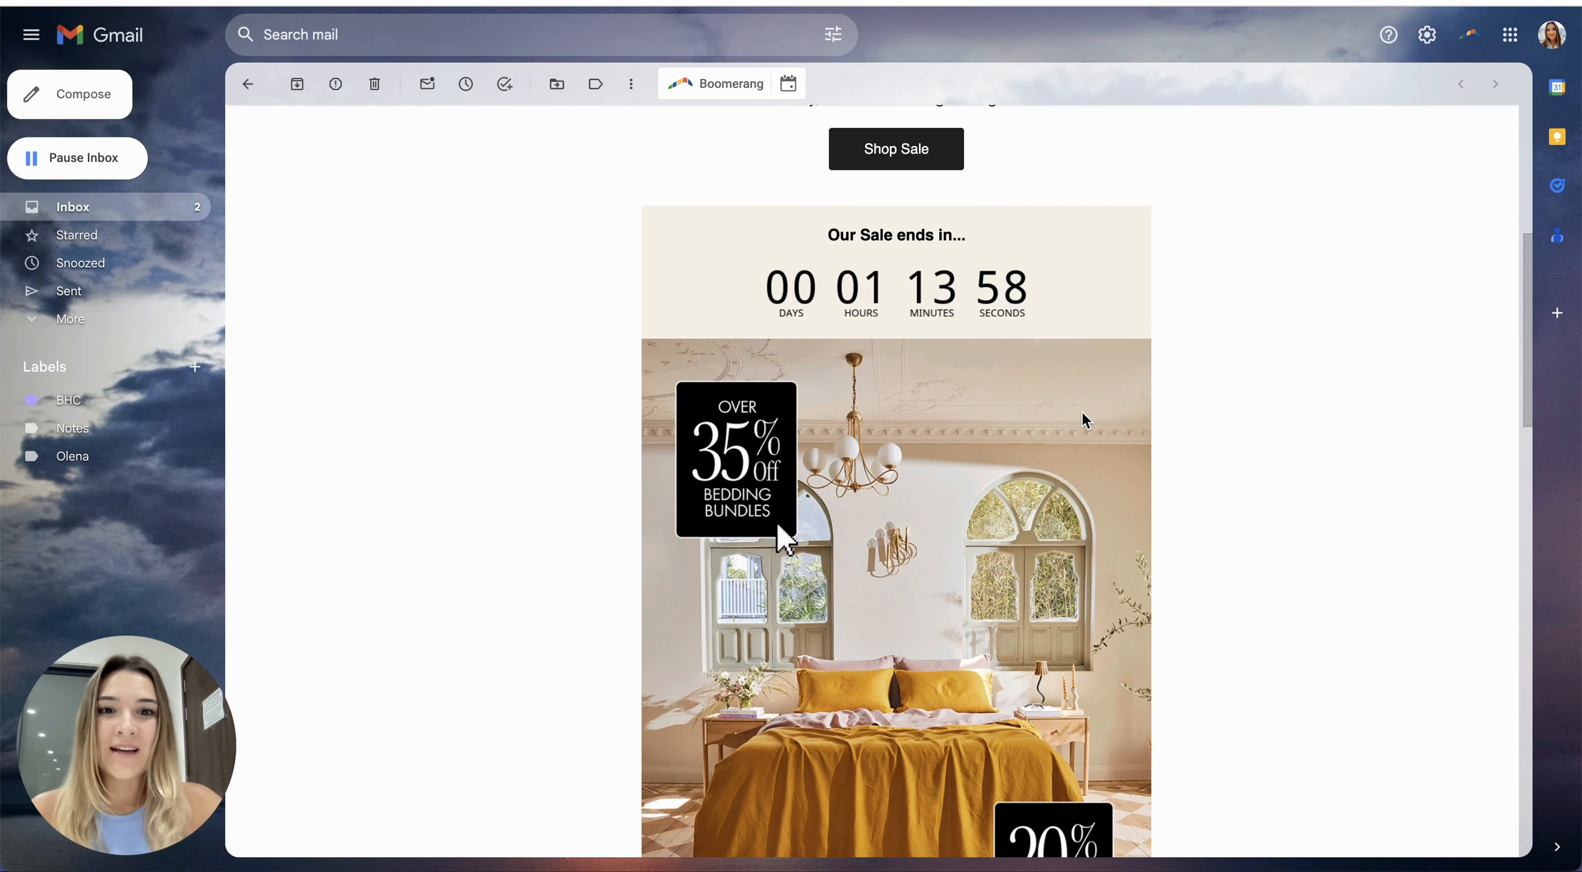
# - Examine the brand marketing emails, including the sale, STATE Bags, Protein Milkshake, Aritzia and WRAY messages, for how they use animated GIFs
pyautogui.scroll(-2, 678, 197)
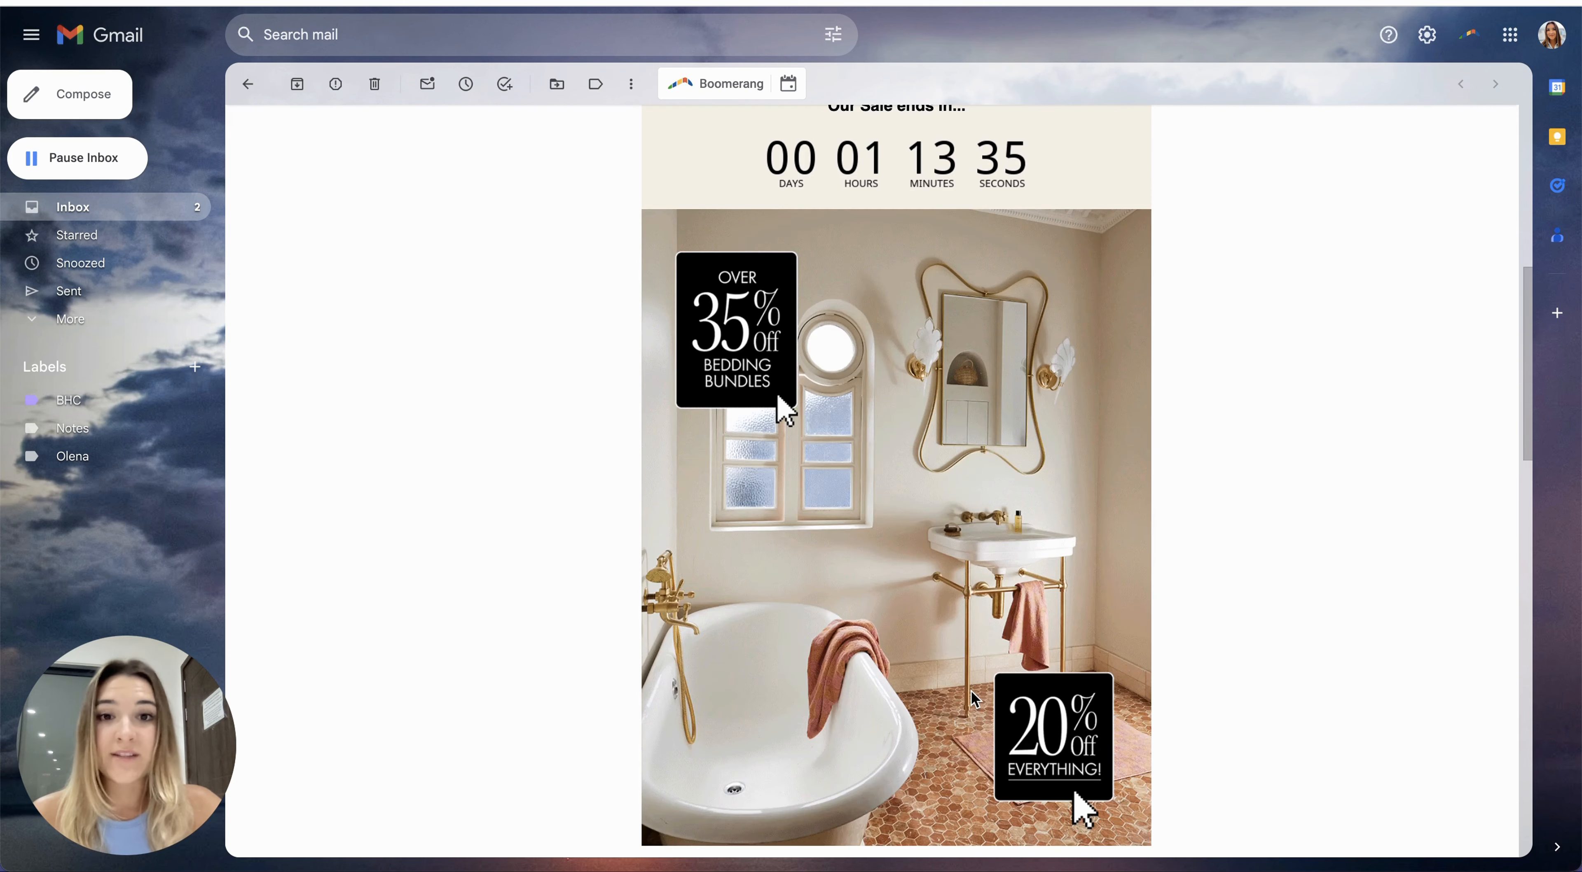
pyautogui.scroll(9, 972, 699)
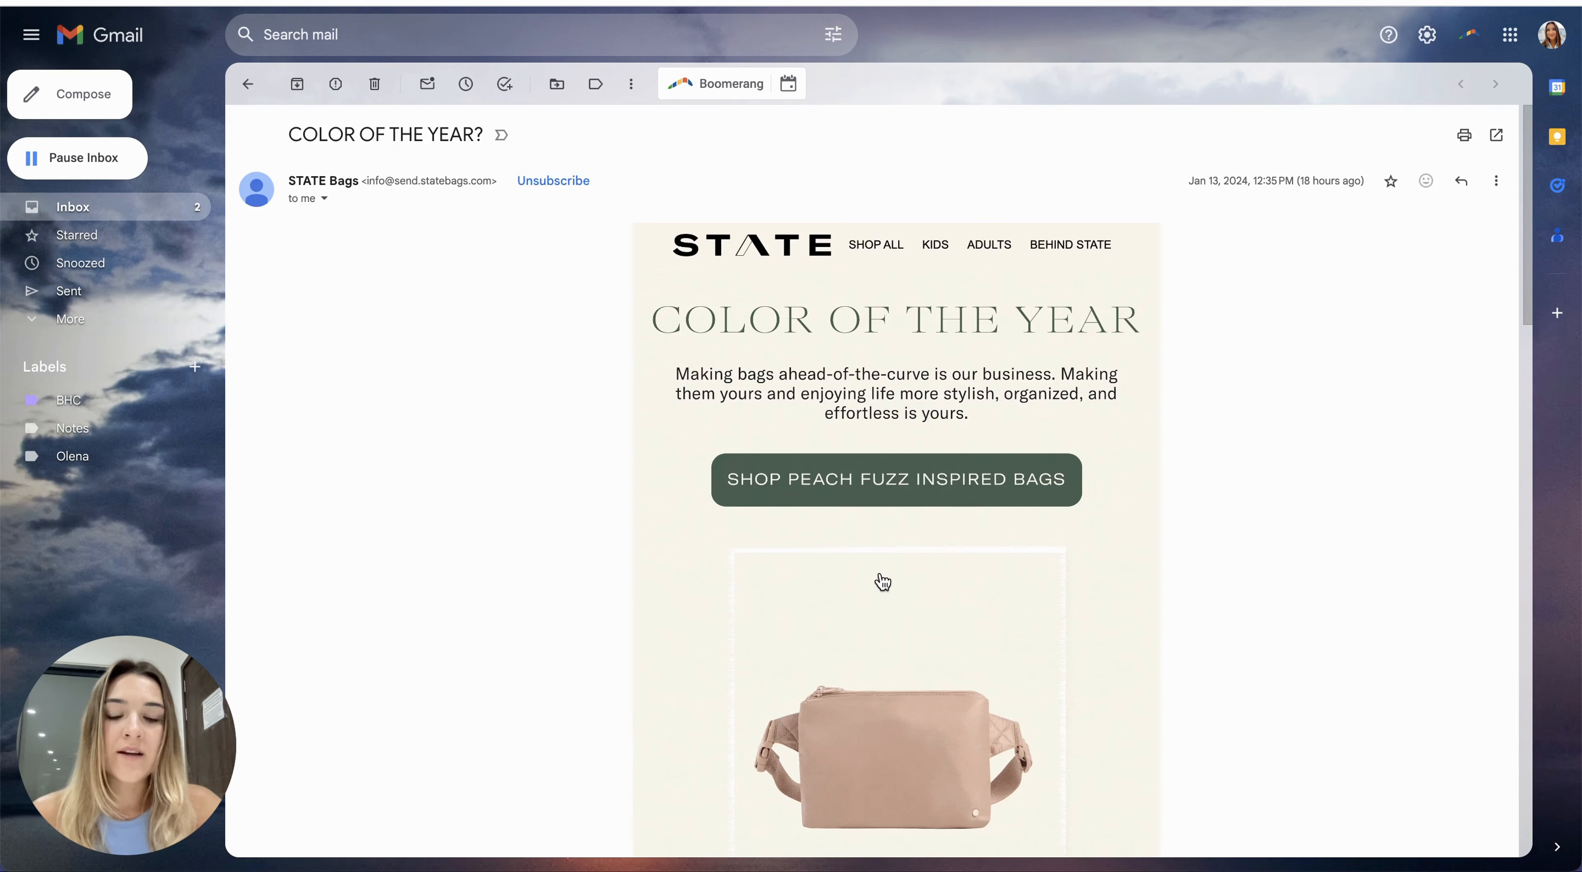
pyautogui.scroll(-3, 1025, 708)
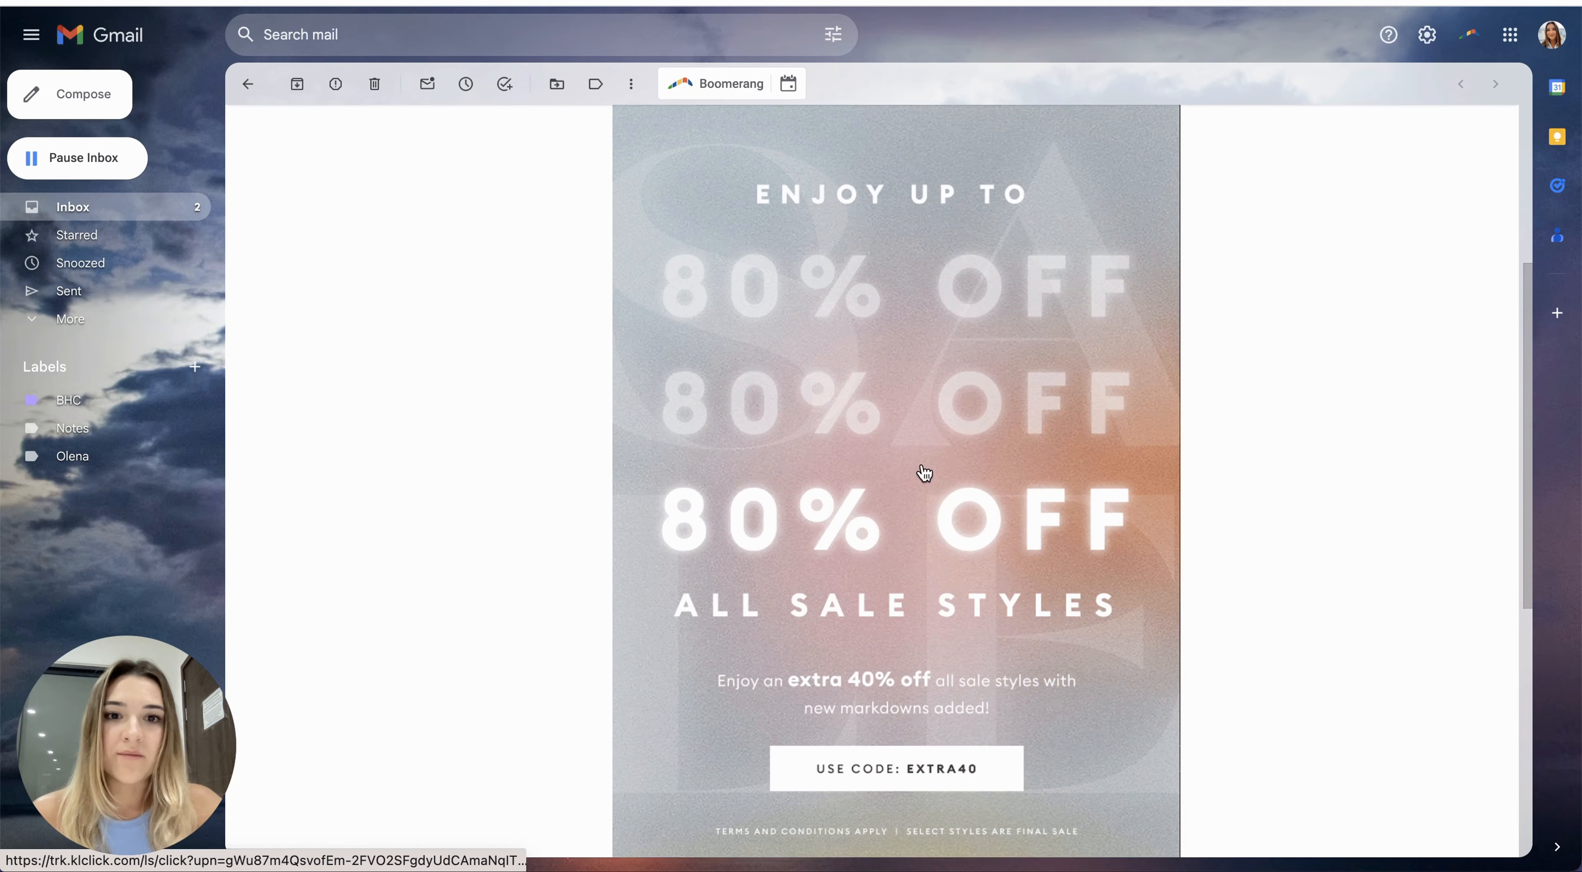
pyautogui.scroll(1, 878, 544)
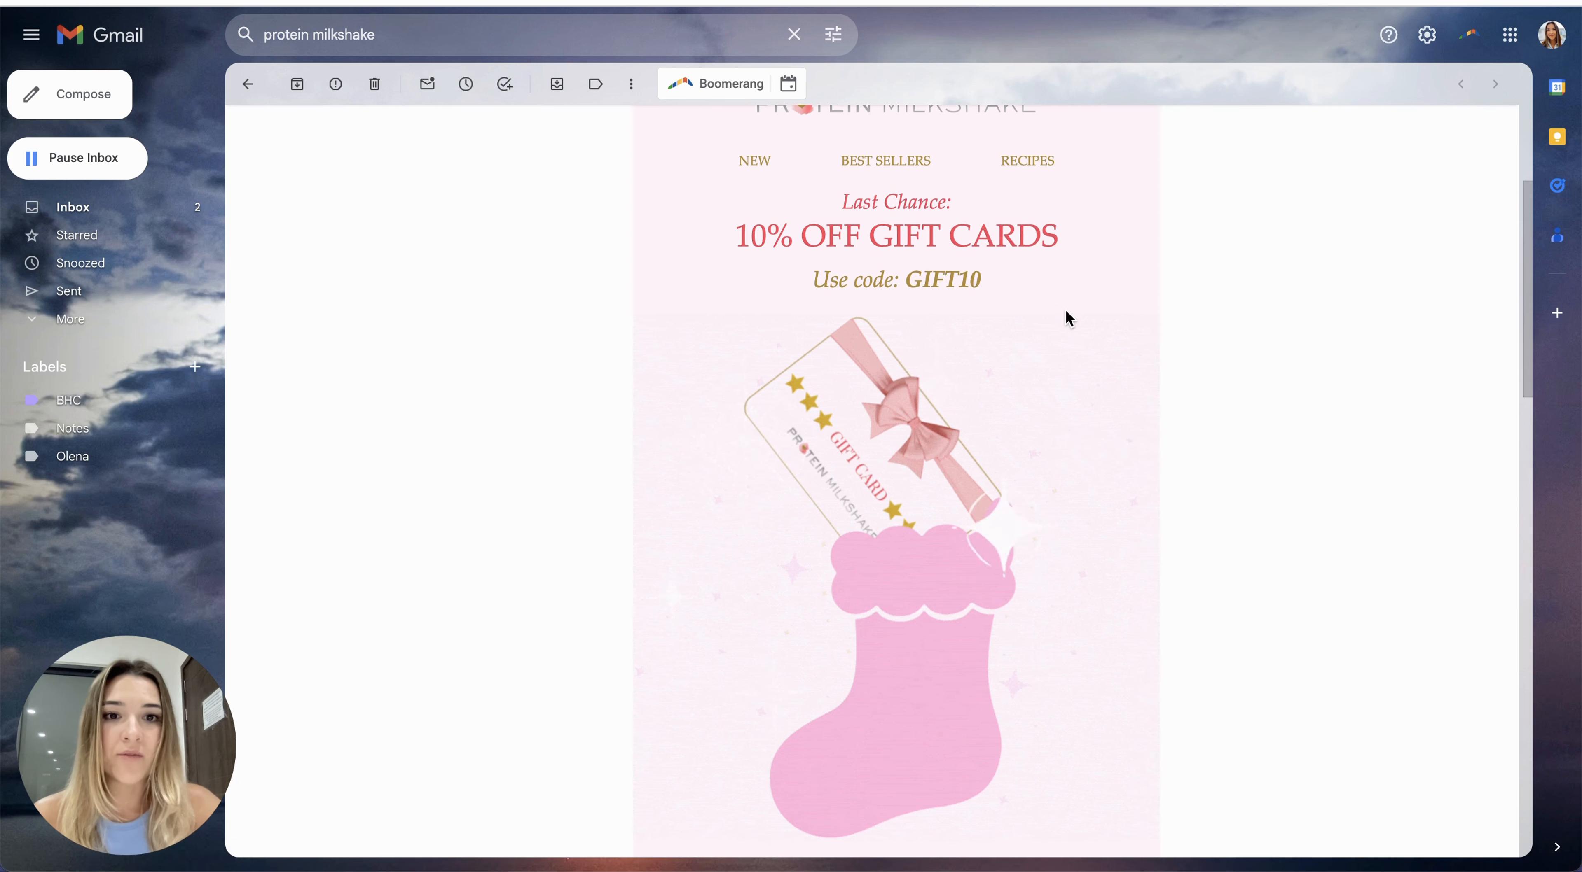
pyautogui.scroll(-2, 1067, 318)
pyautogui.scroll(-2, 982, 381)
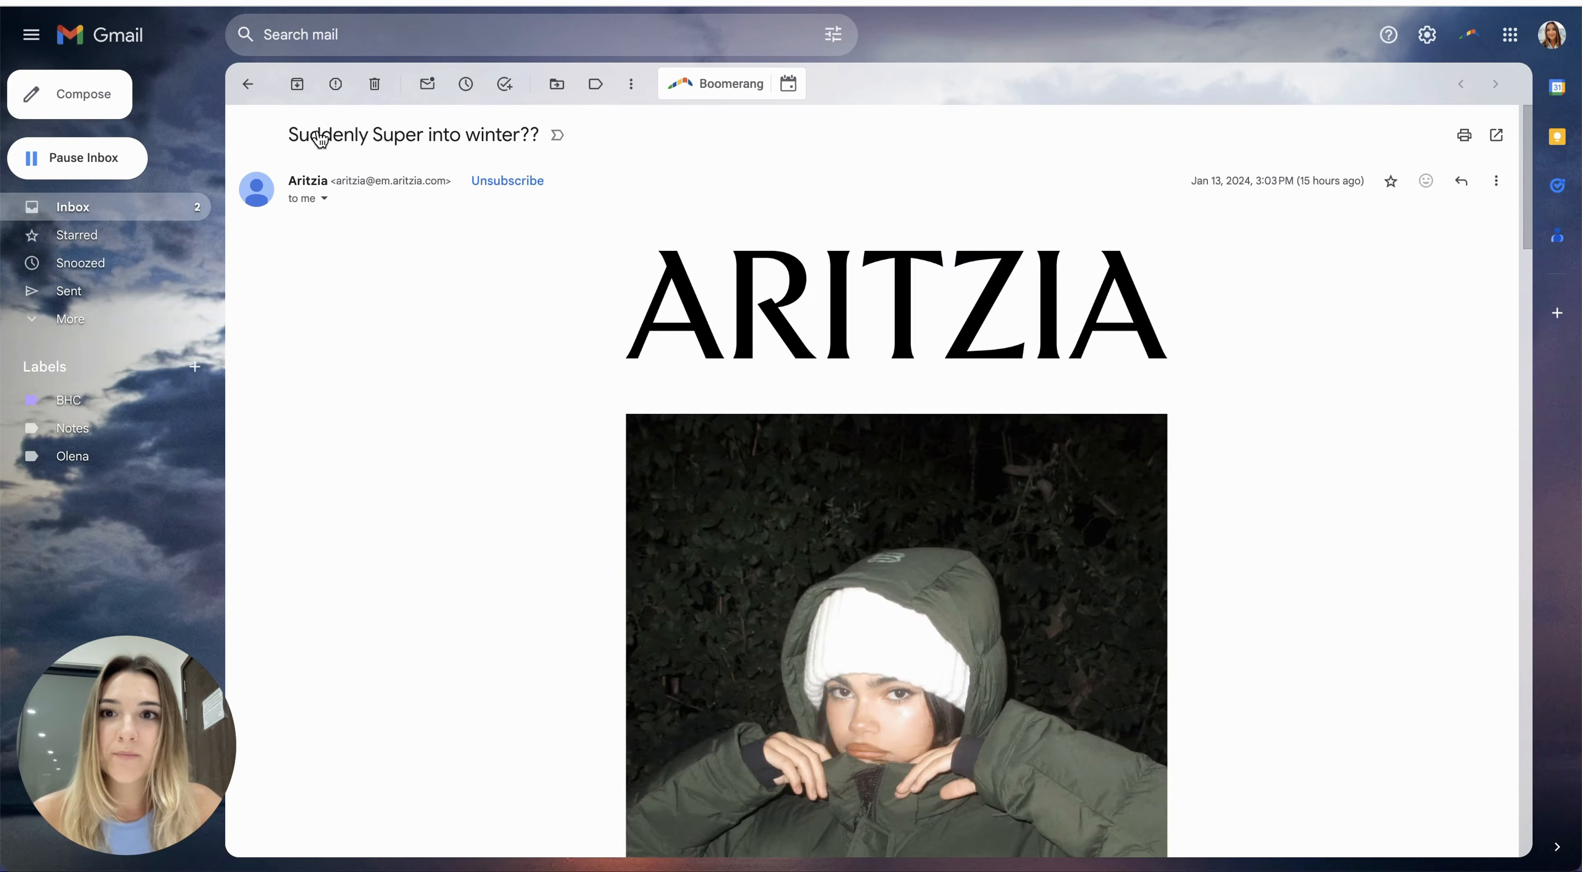
pyautogui.scroll(-10, 725, 765)
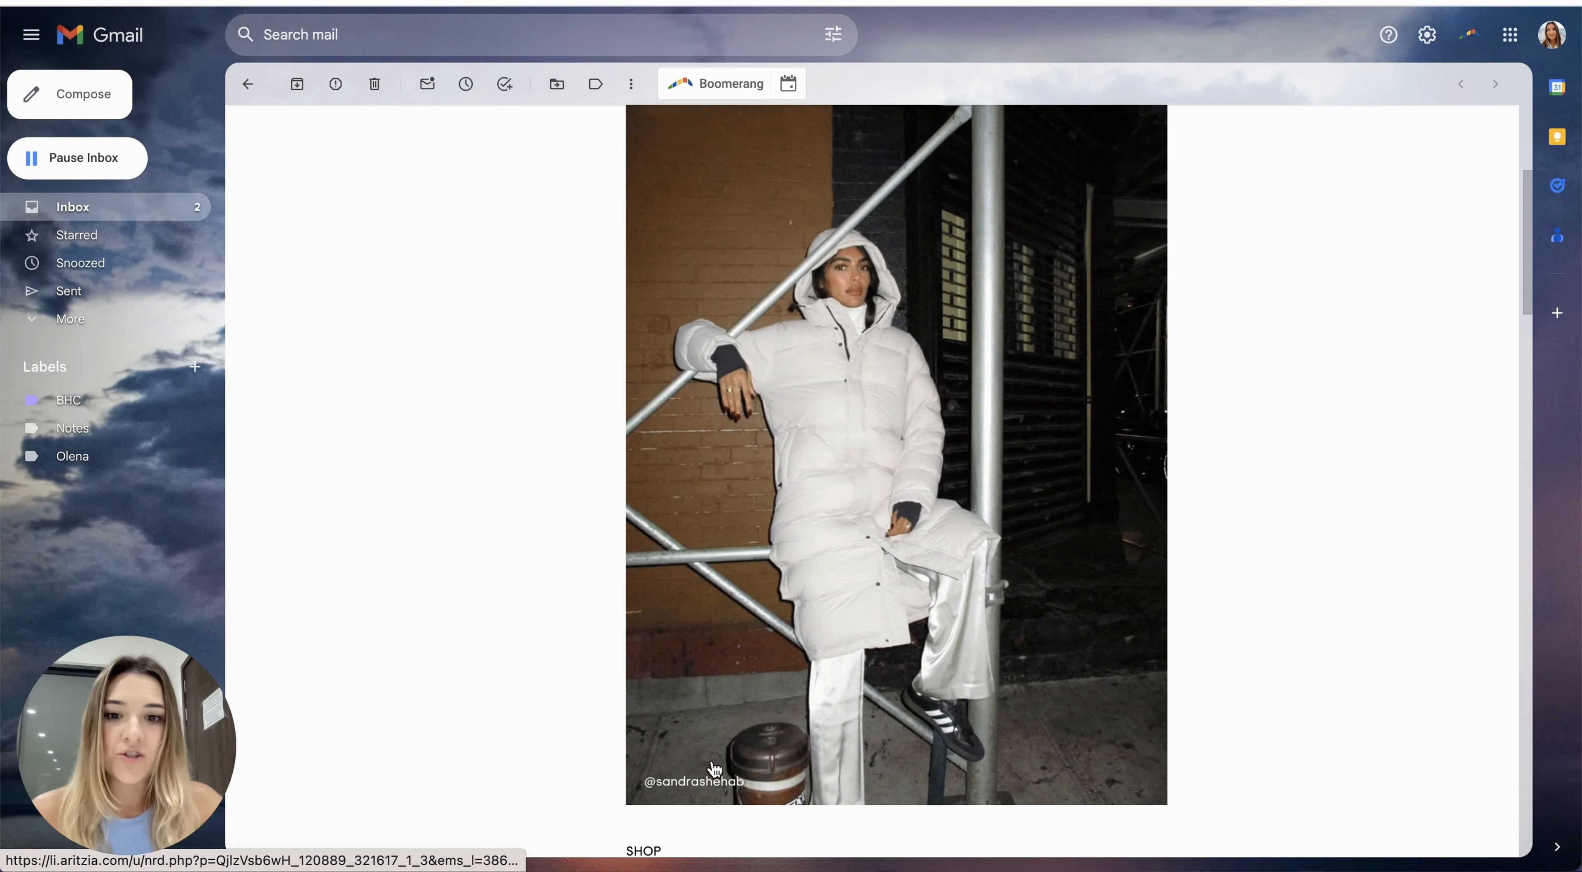
pyautogui.scroll(6, 733, 771)
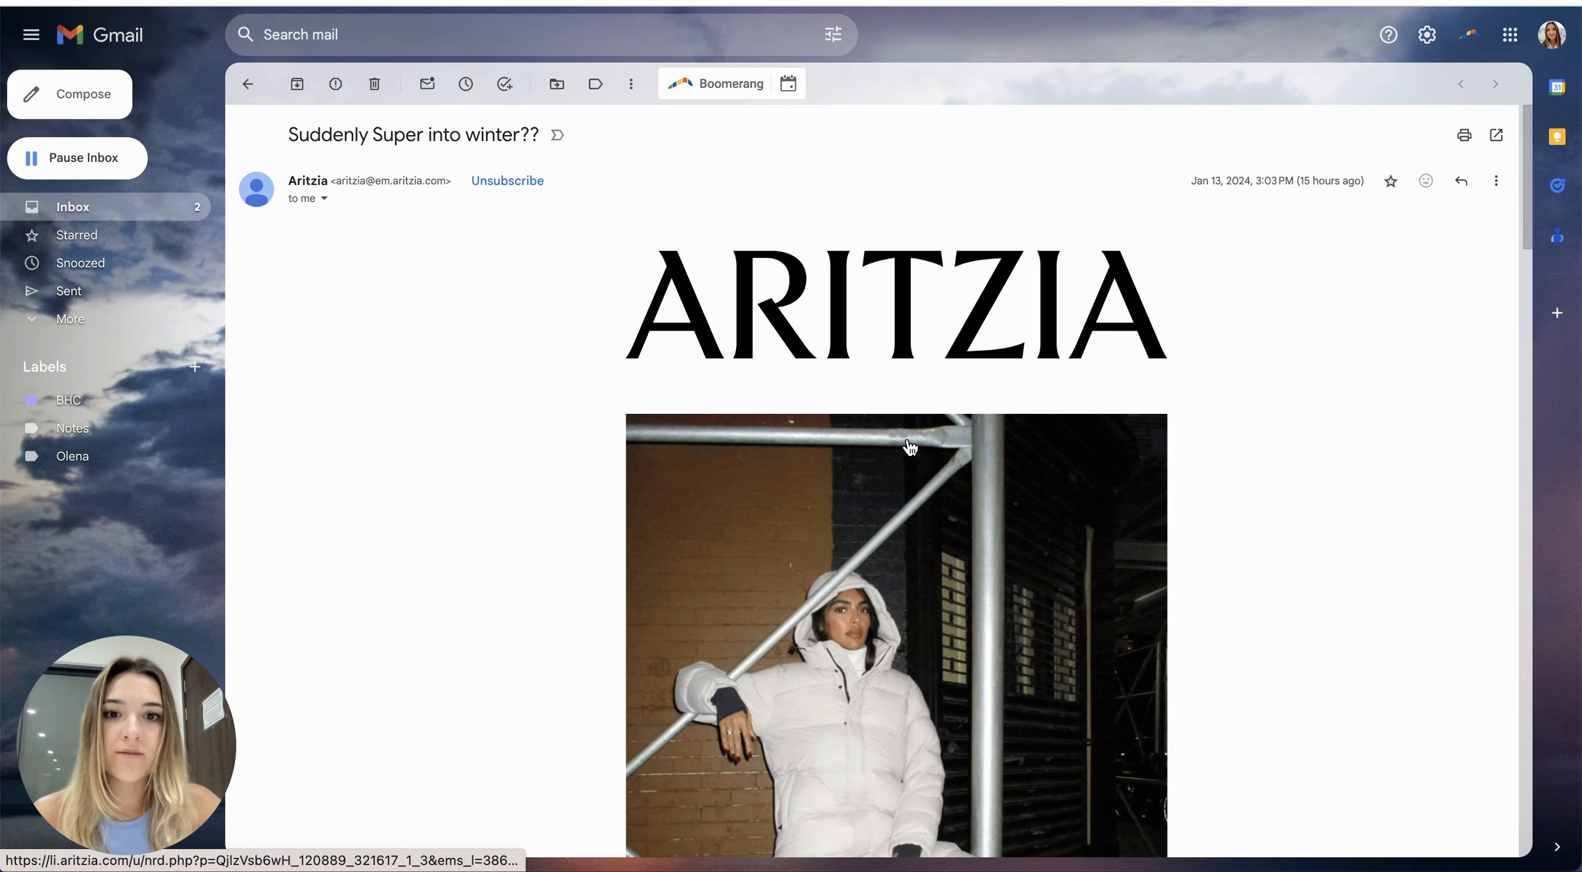
pyautogui.scroll(-9, 911, 449)
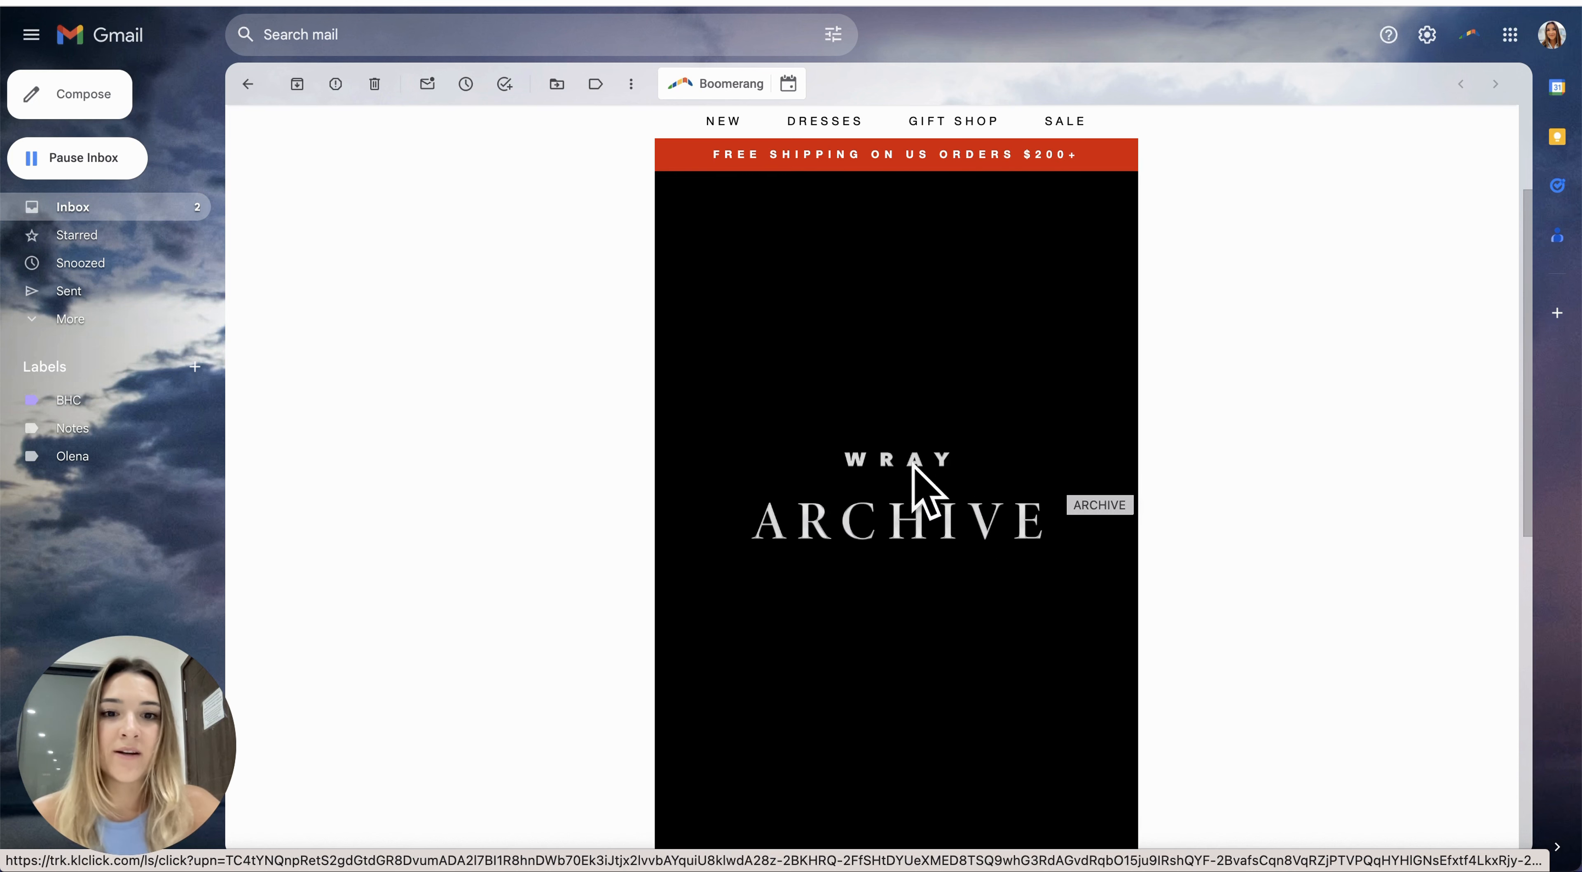
pyautogui.scroll(-15, 913, 467)
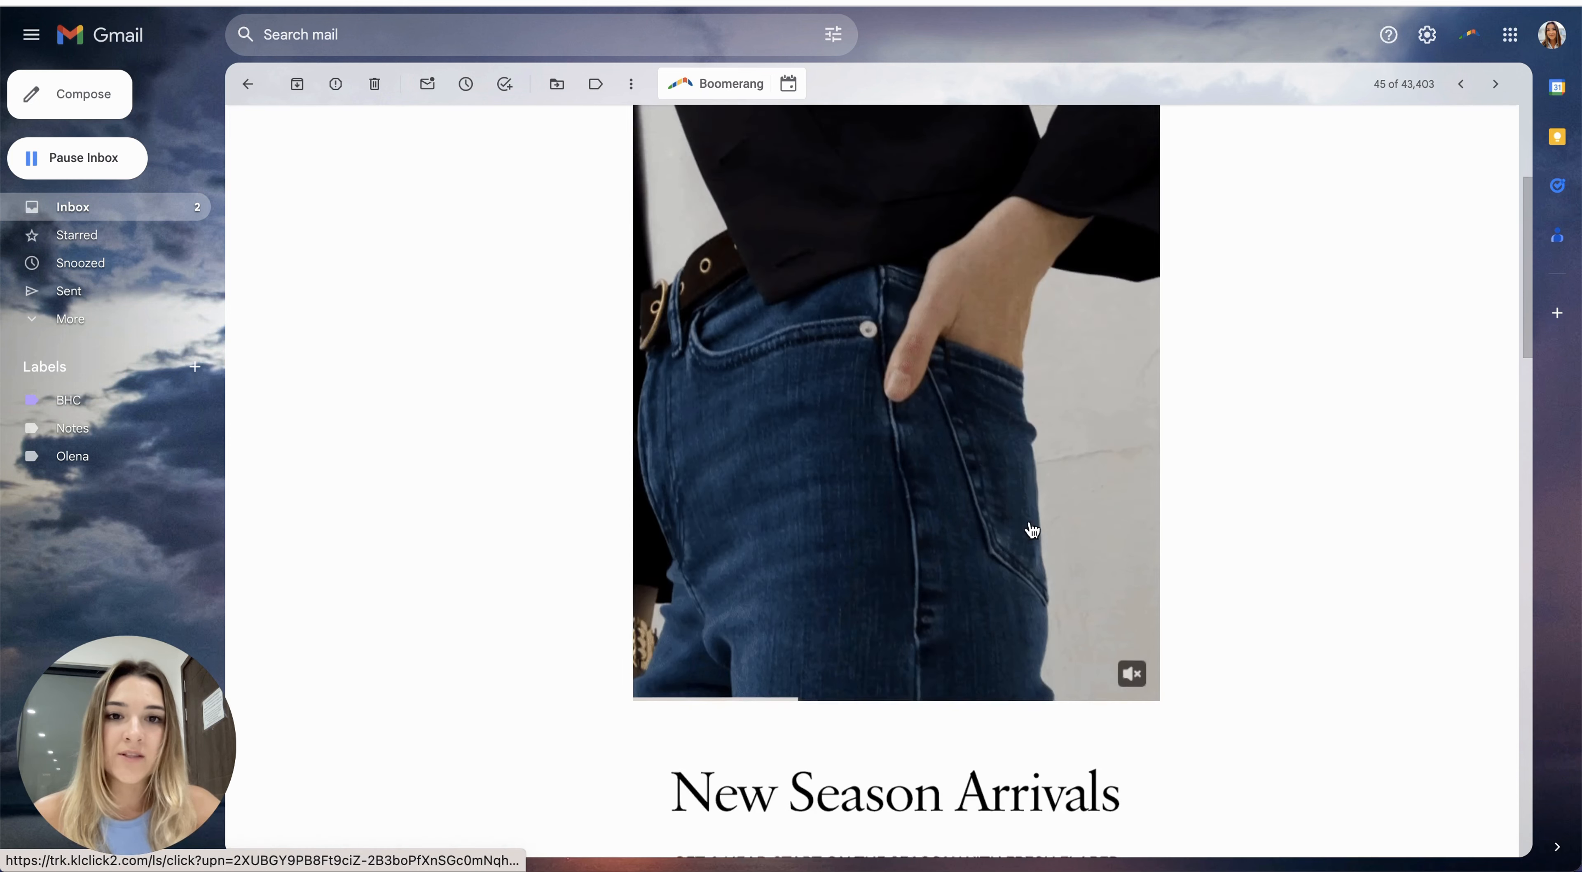
pyautogui.scroll(2, 1086, 600)
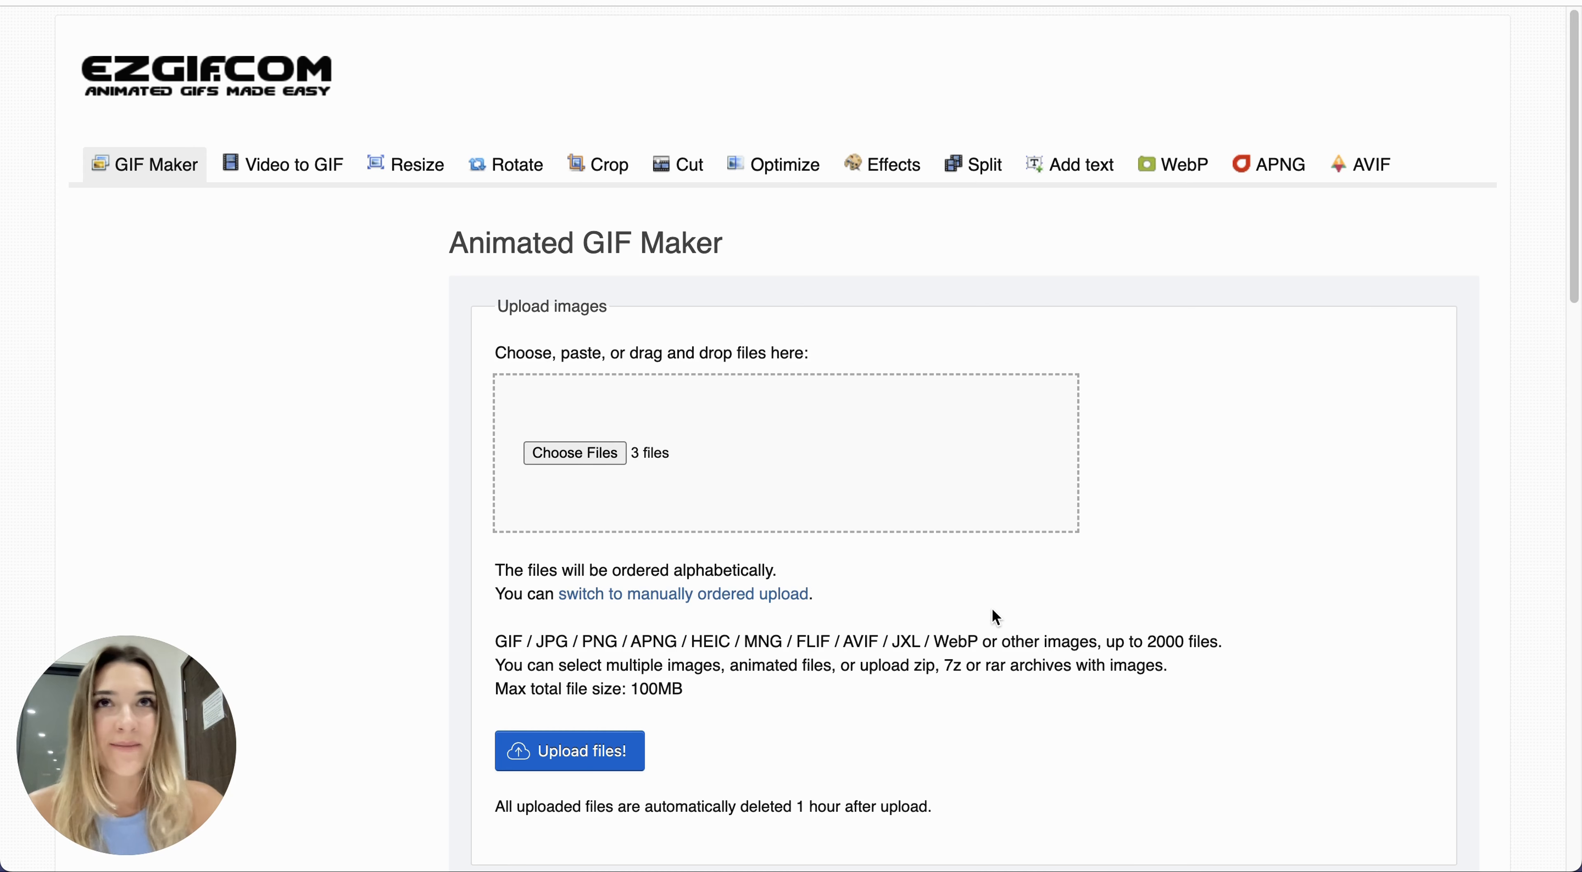
# - Switch to ezgif.com, upload the three selected pancake images to the GIF Maker and set the delay time for all frames to 100
pyautogui.click(608, 751)
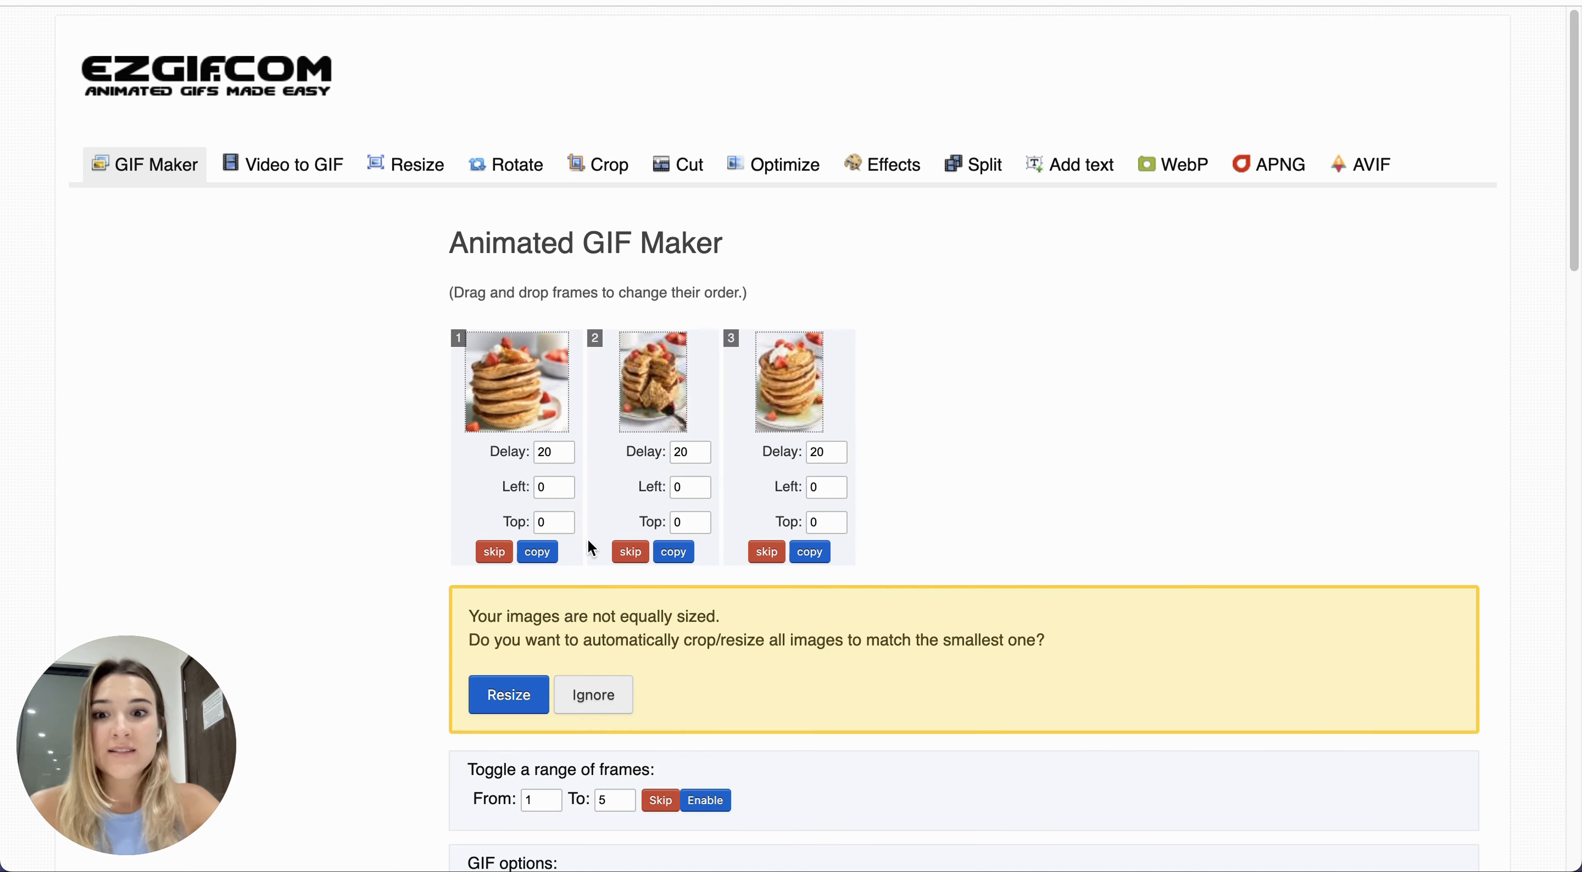
pyautogui.scroll(-5, 591, 549)
pyautogui.doubleClick(570, 606)
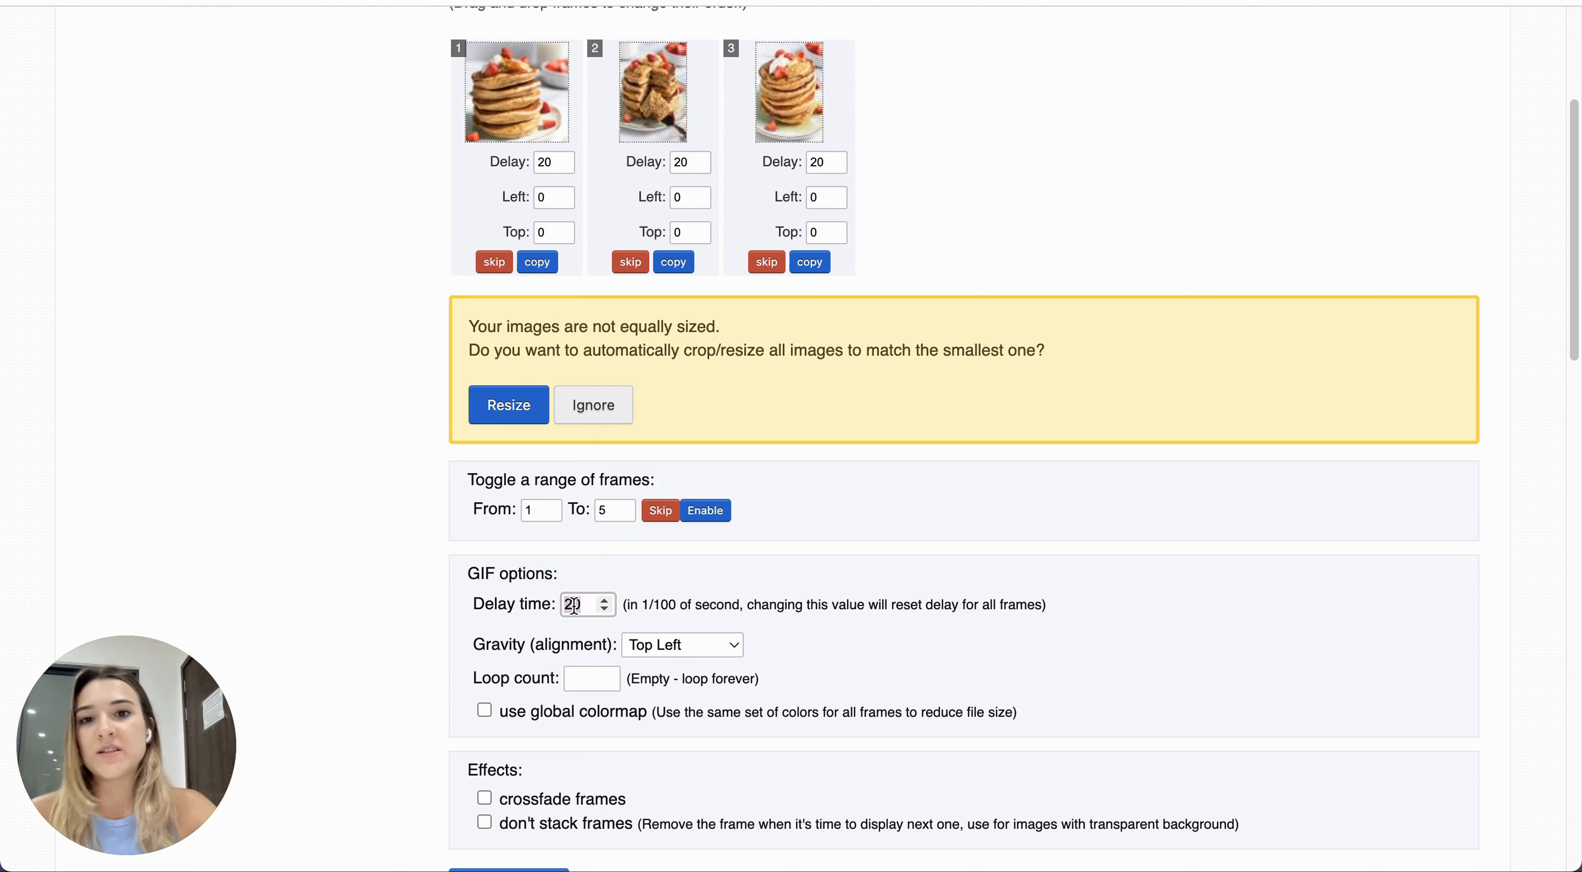
pyautogui.write('100')
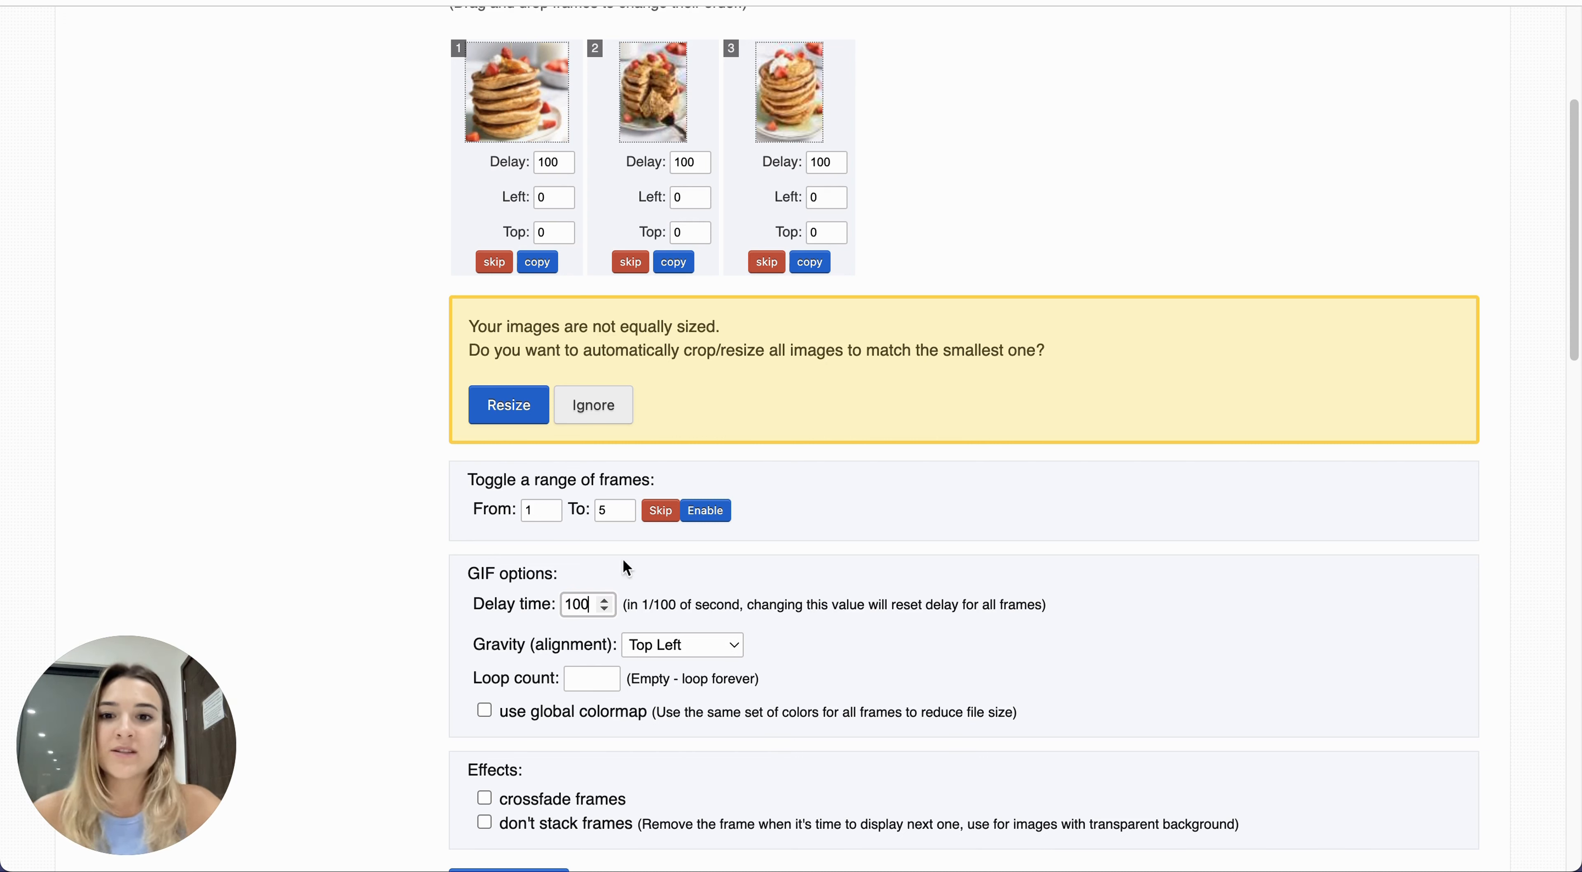
pyautogui.doubleClick(584, 599)
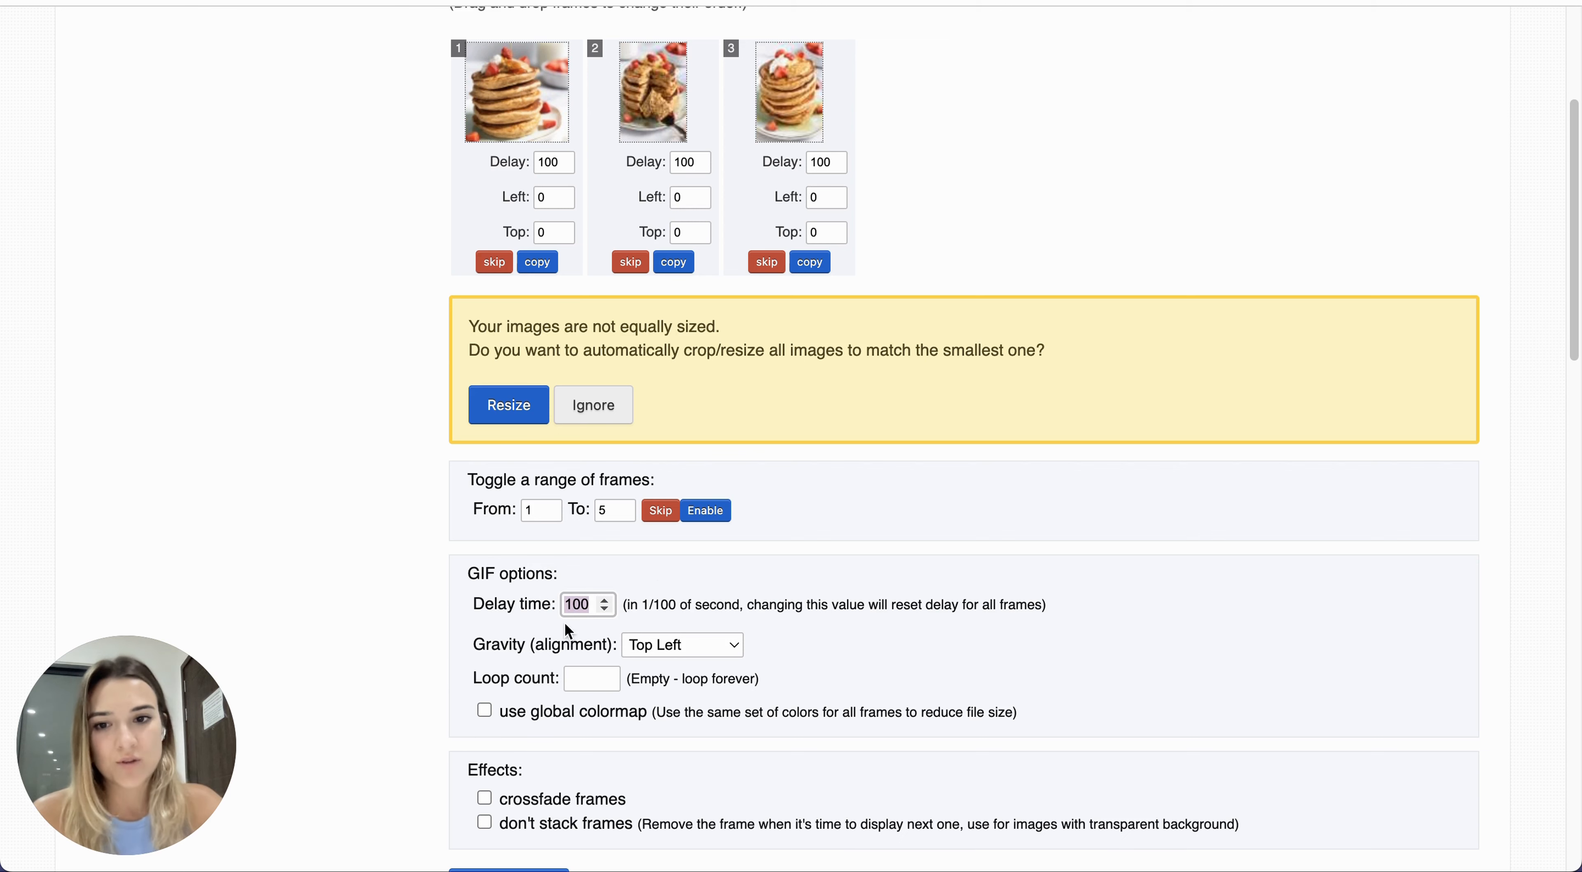
pyautogui.doubleClick(574, 608)
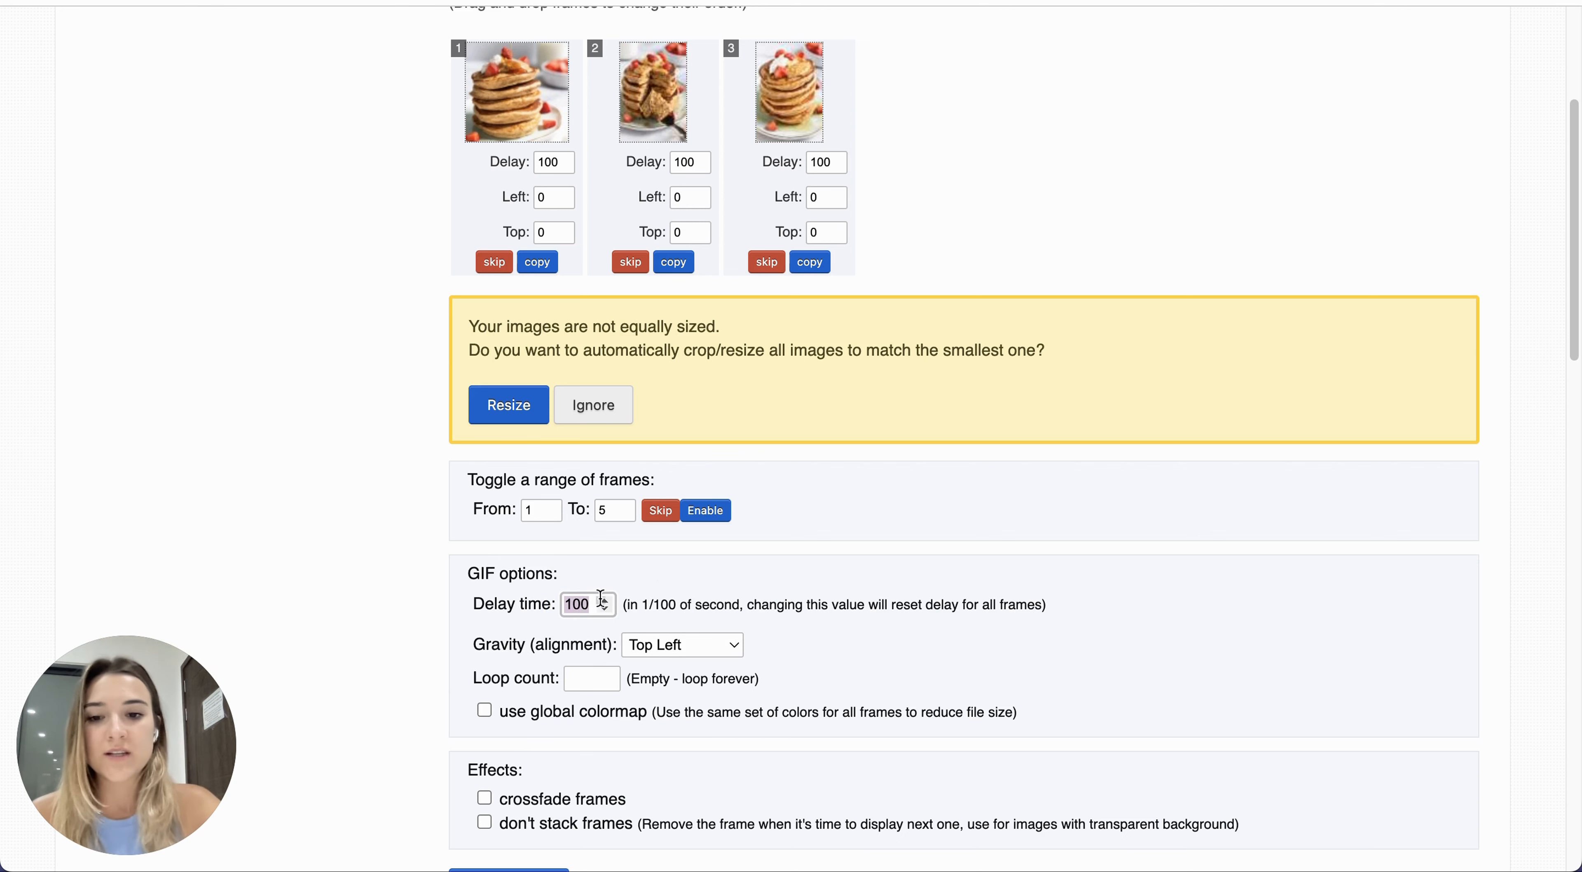
pyautogui.scroll(2, 533, 400)
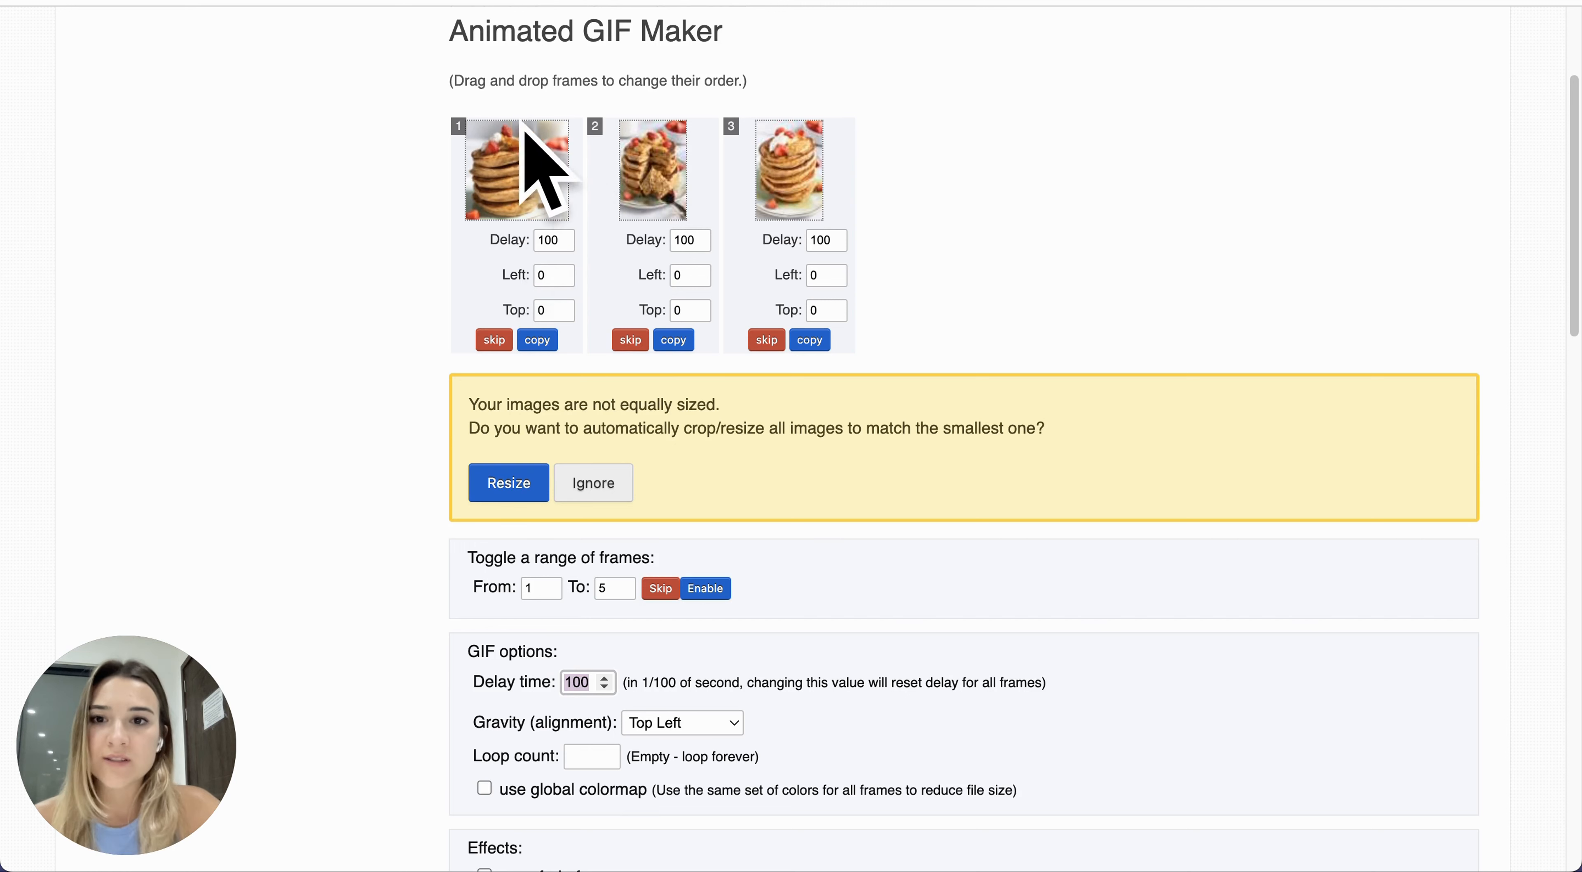
# - Resize all frames to match the smallest image and generate the GIF with the don't stack frames effect enabled
pyautogui.click(509, 483)
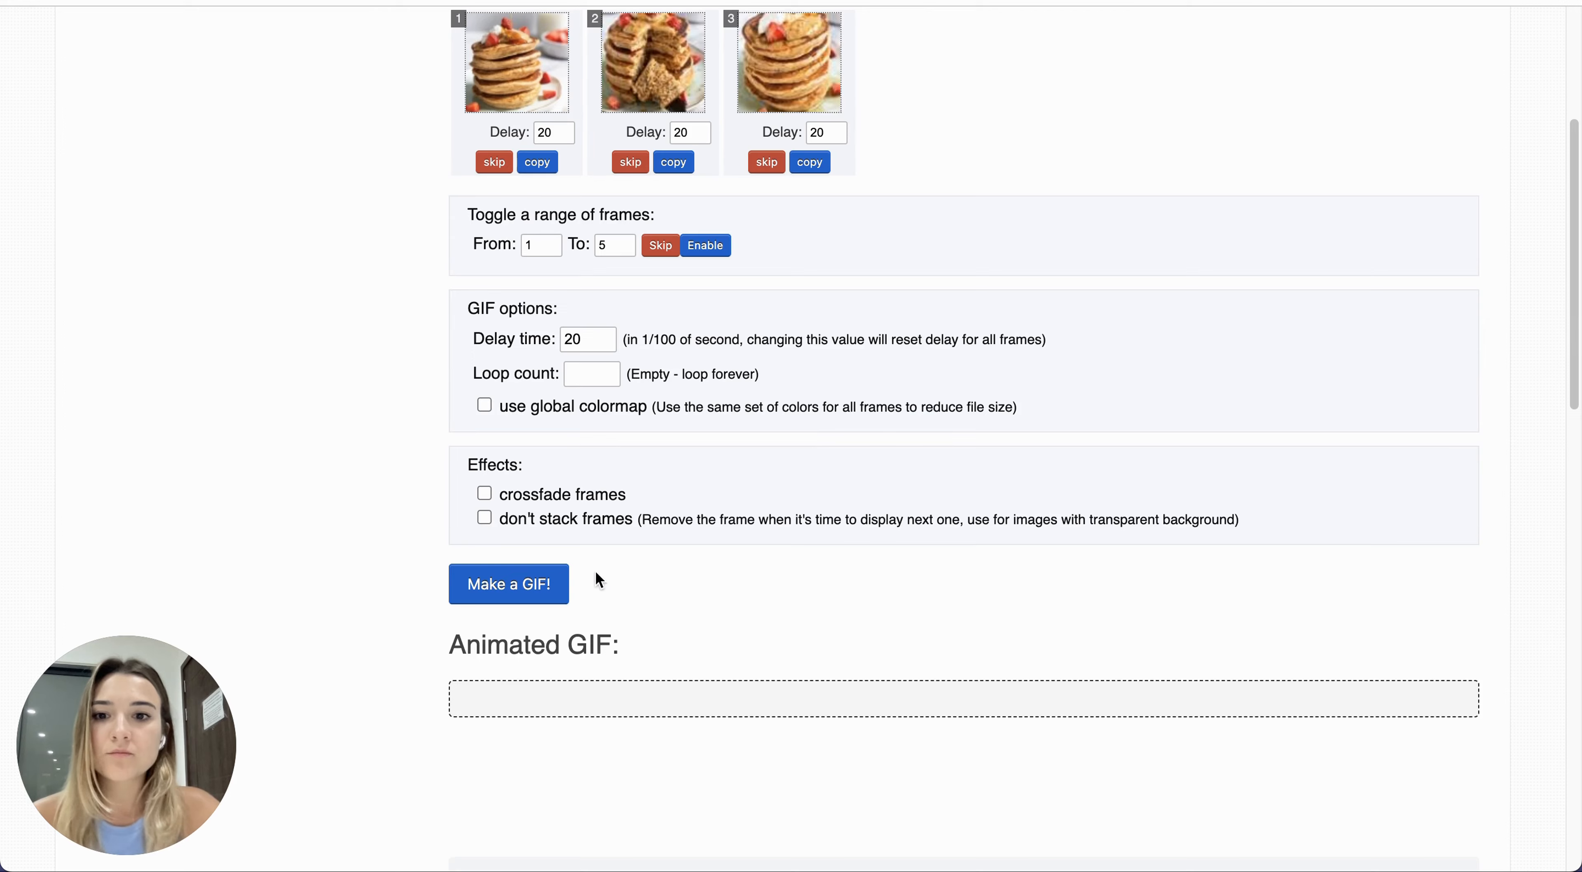
pyautogui.click(544, 520)
pyautogui.click(522, 639)
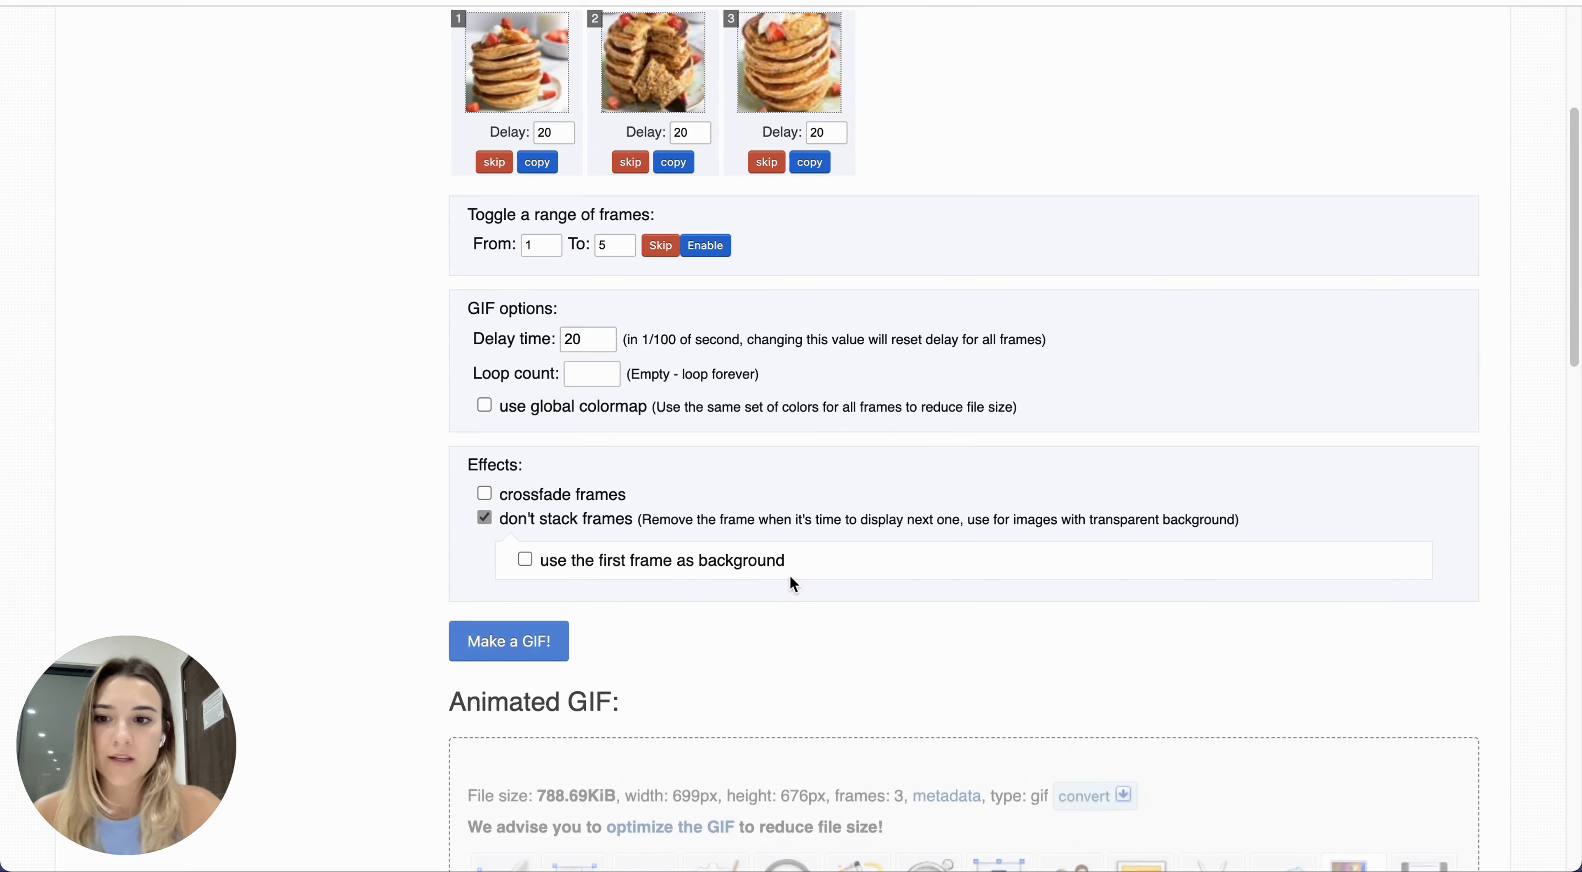
# - Set the GIF's delay time to 70 for all frames
pyautogui.scroll(5, 892, 565)
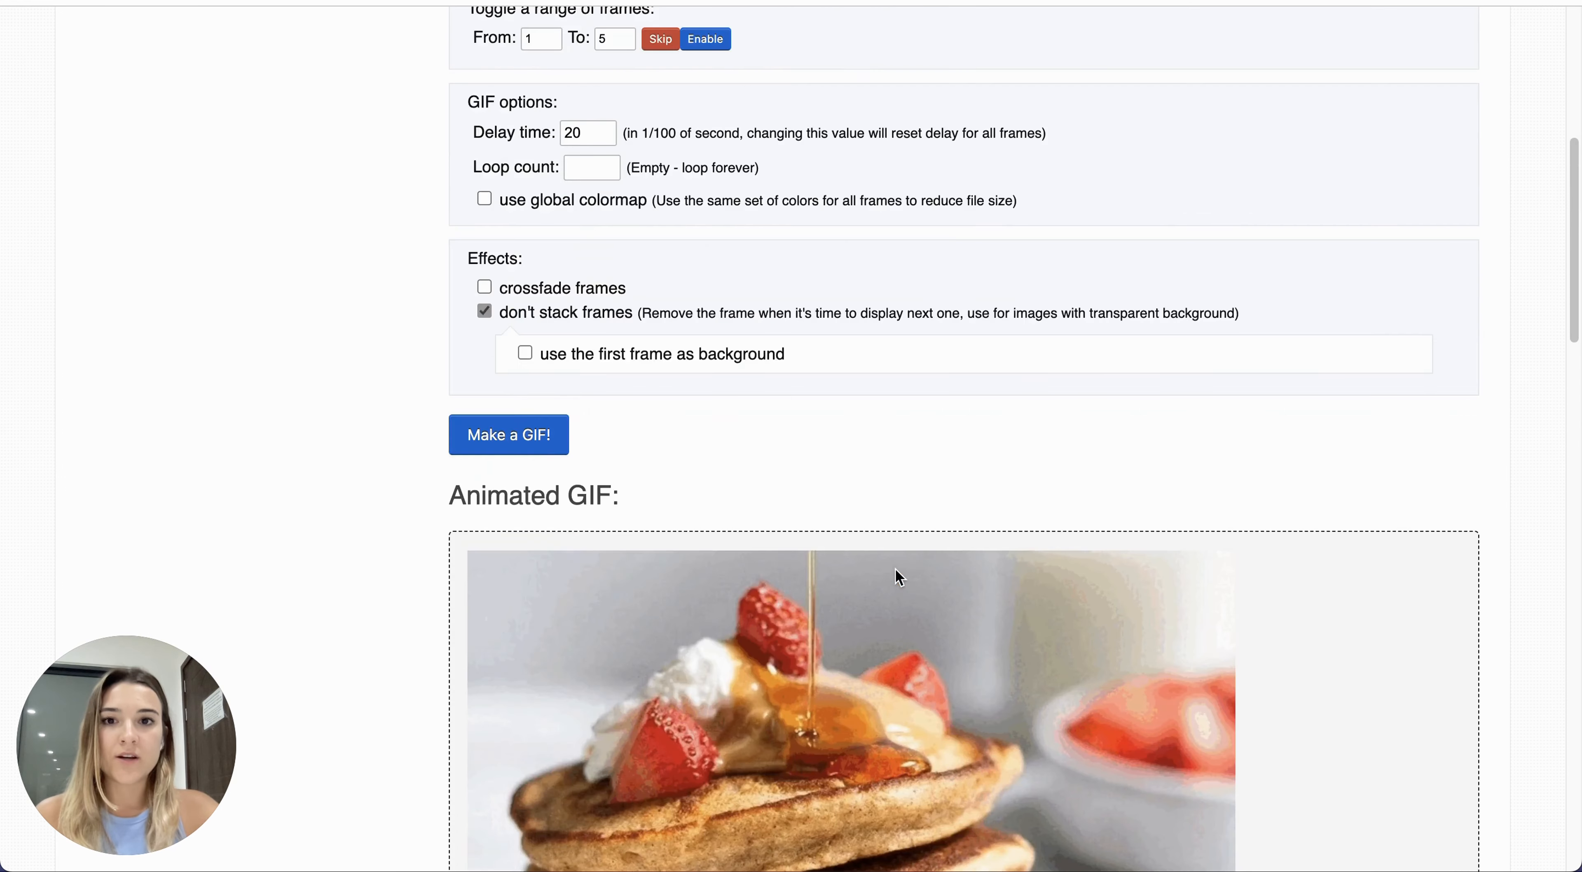
pyautogui.scroll(4, 897, 572)
pyautogui.doubleClick(587, 402)
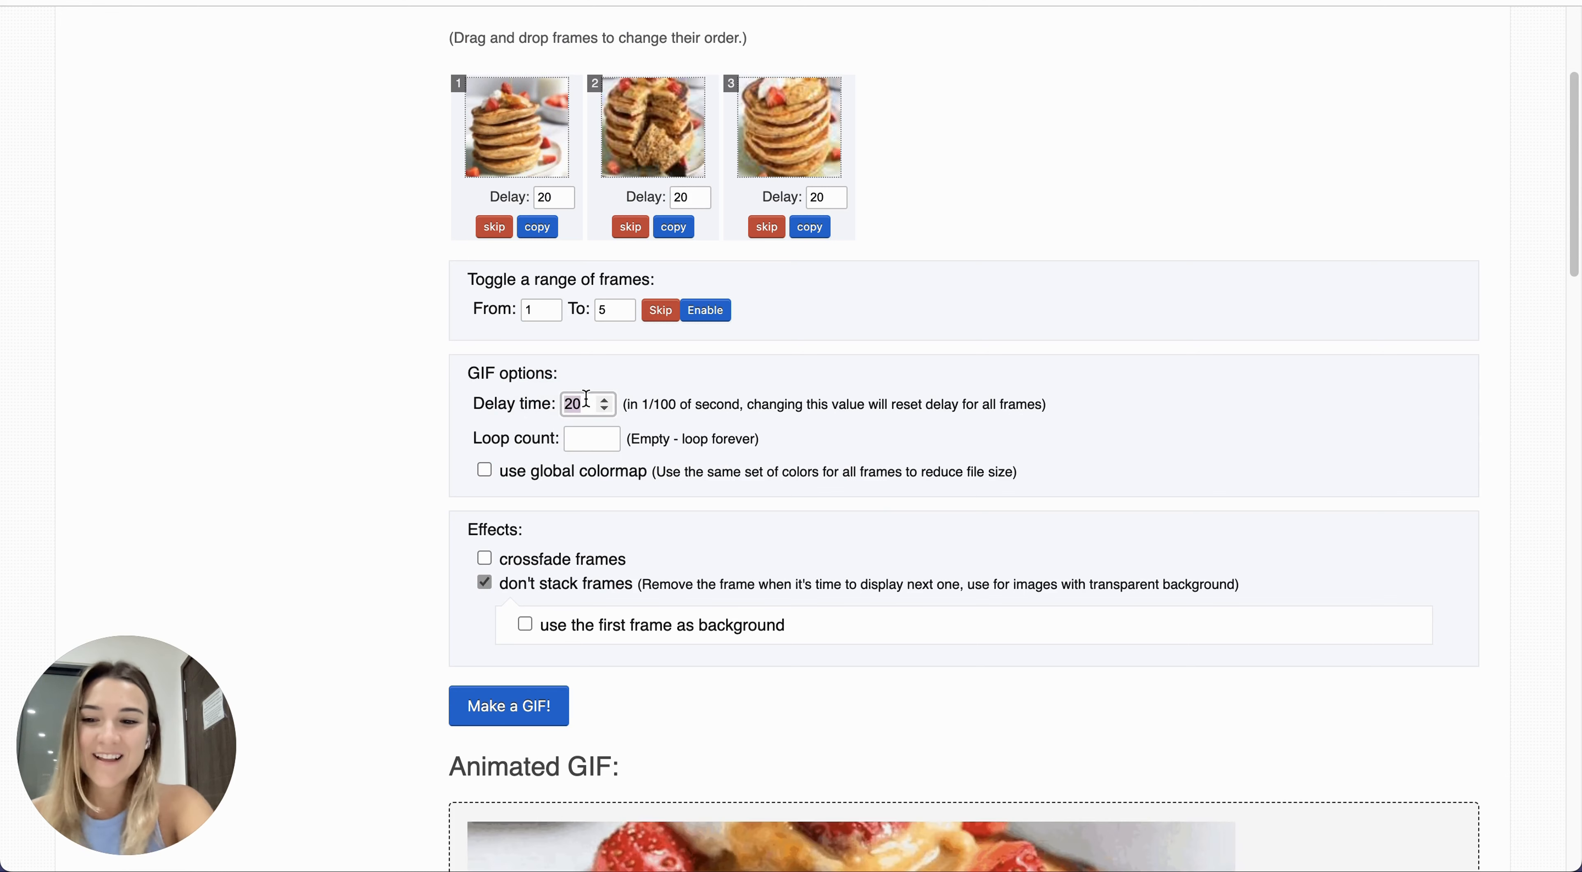
pyautogui.press('BackSpace')
pyautogui.write('9')
pyautogui.press('BackSpace')
pyautogui.write('70')
# - Save the animated pancake GIF image to the computer
pyautogui.scroll(-10, 805, 501)
pyautogui.rightClick(806, 499)
pyautogui.click(840, 531)
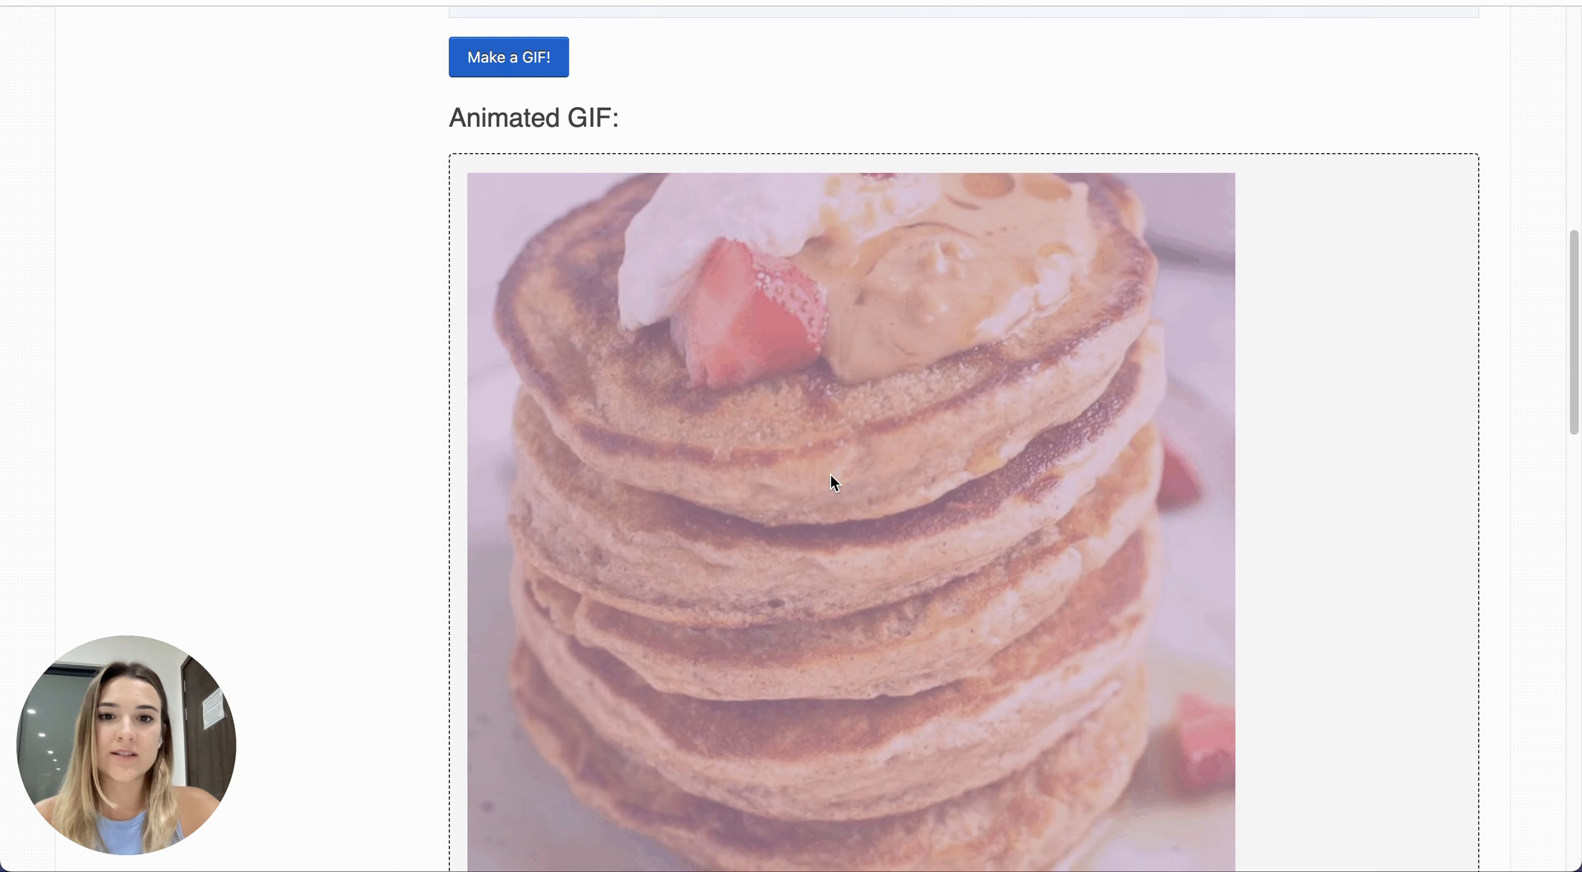
pyautogui.click(1145, 710)
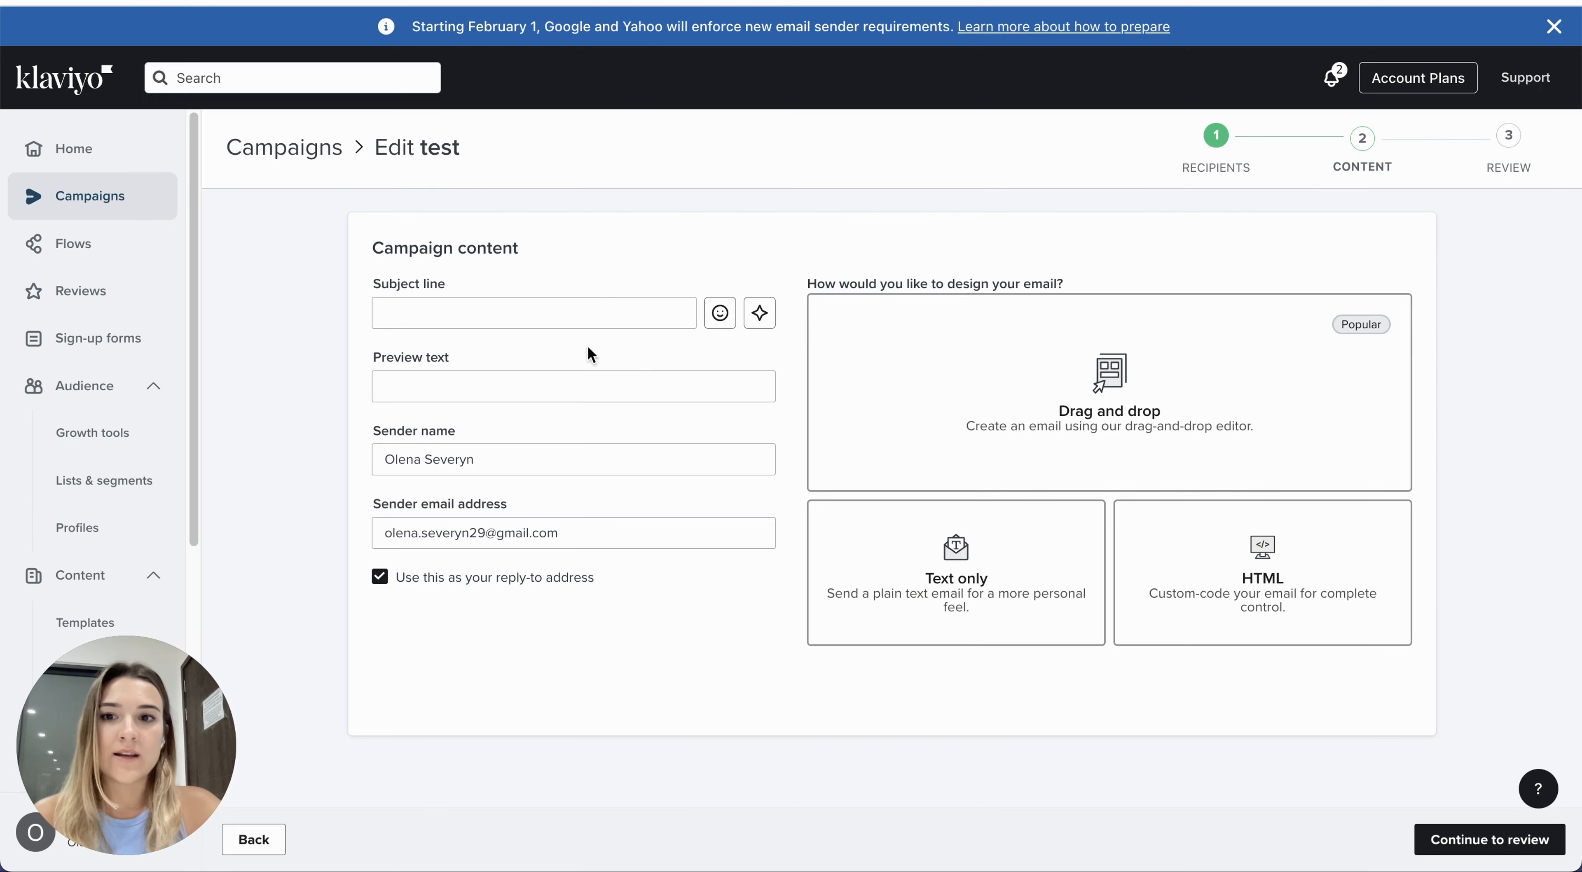
# - Switch to the test campaign in Klaviyo and start a drag-and-drop email from the 1 column template
pyautogui.click(961, 353)
pyautogui.click(628, 655)
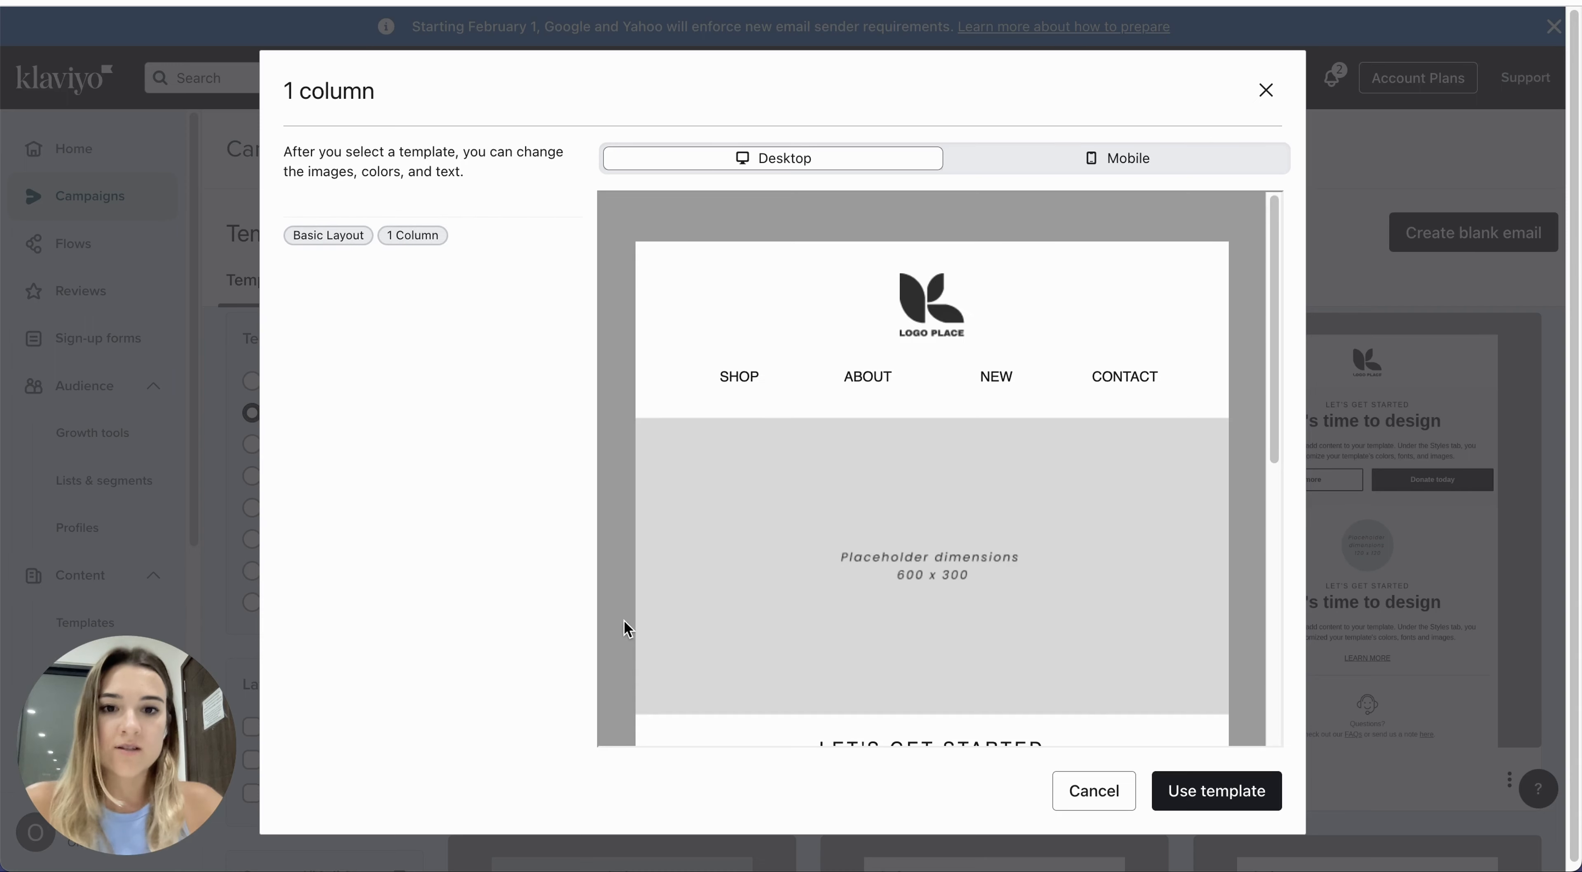
pyautogui.click(1221, 807)
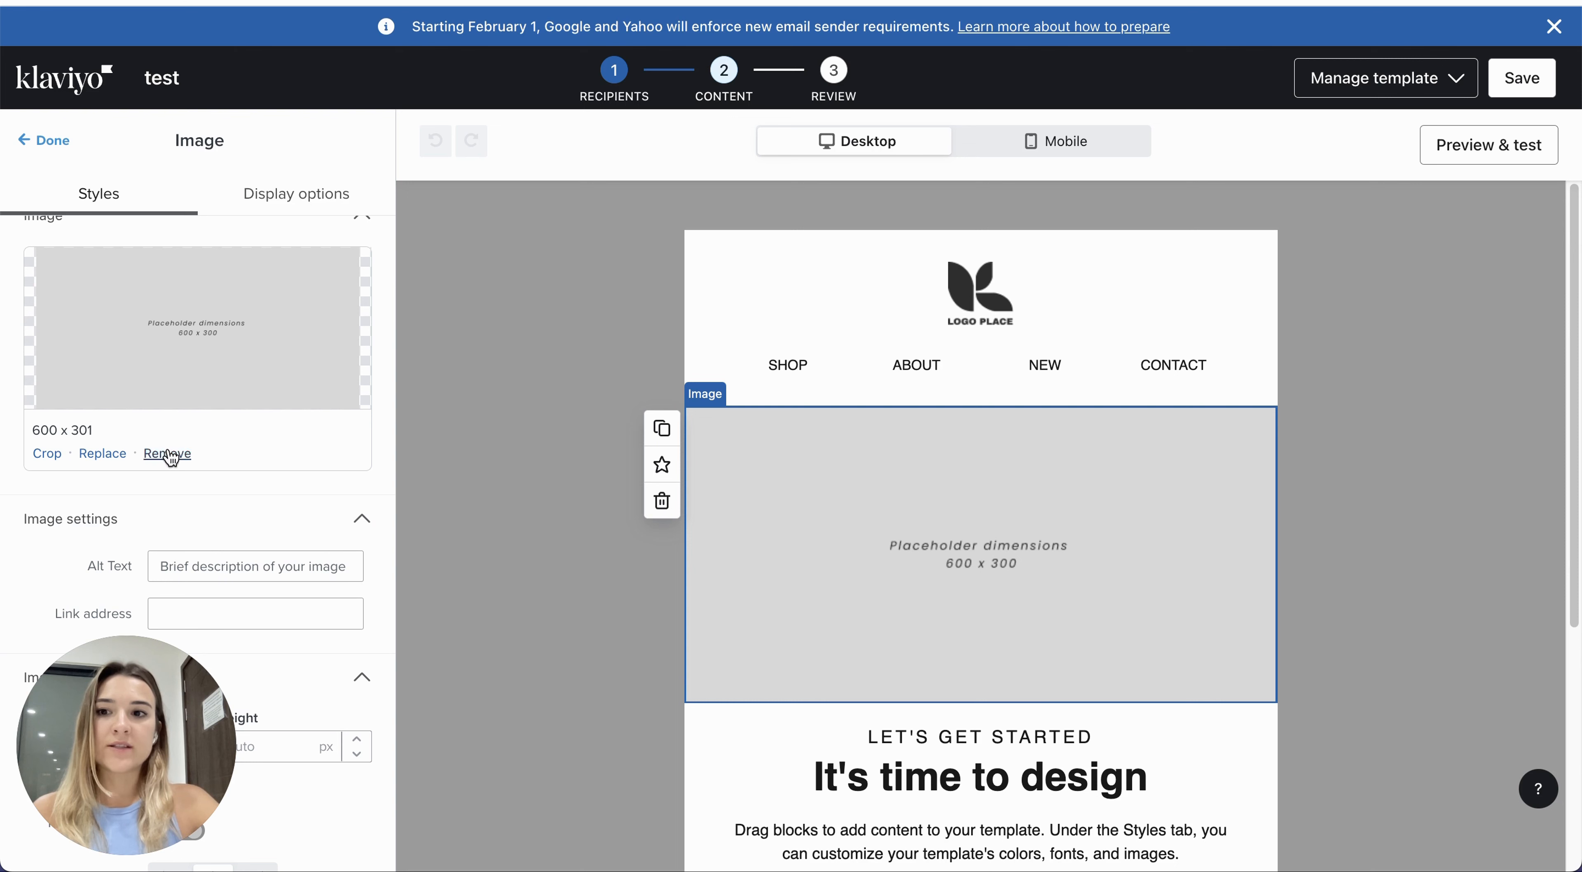
# - Check the placeholder image's dimensions and replace it with the pancake GIF uploaded from the computer
pyautogui.doubleClick(38, 431)
pyautogui.tripleClick(40, 435)
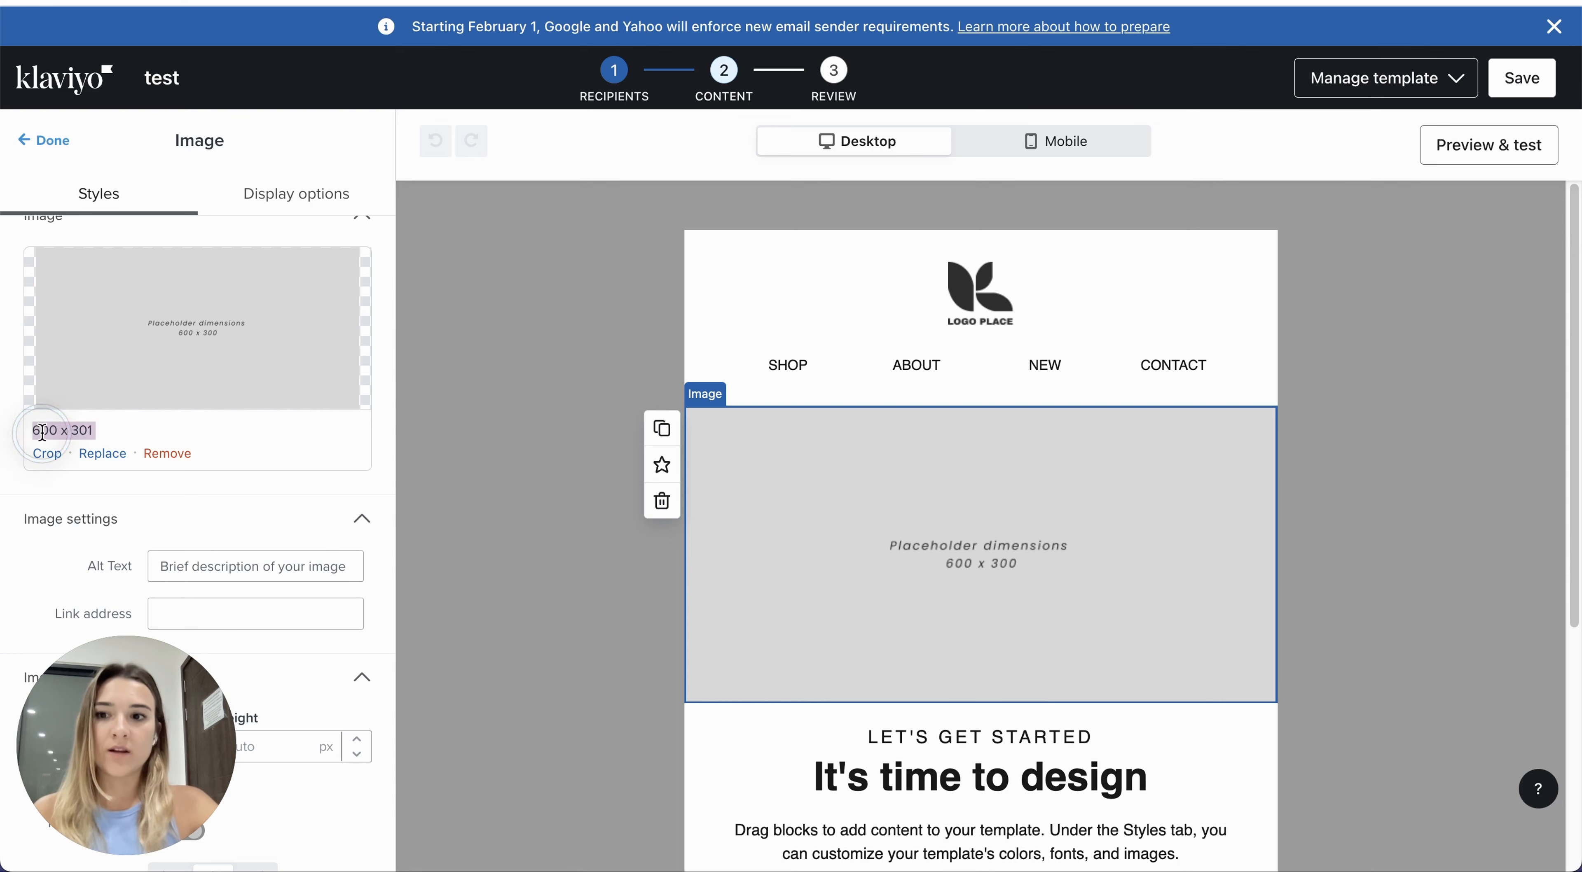
pyautogui.click(46, 434)
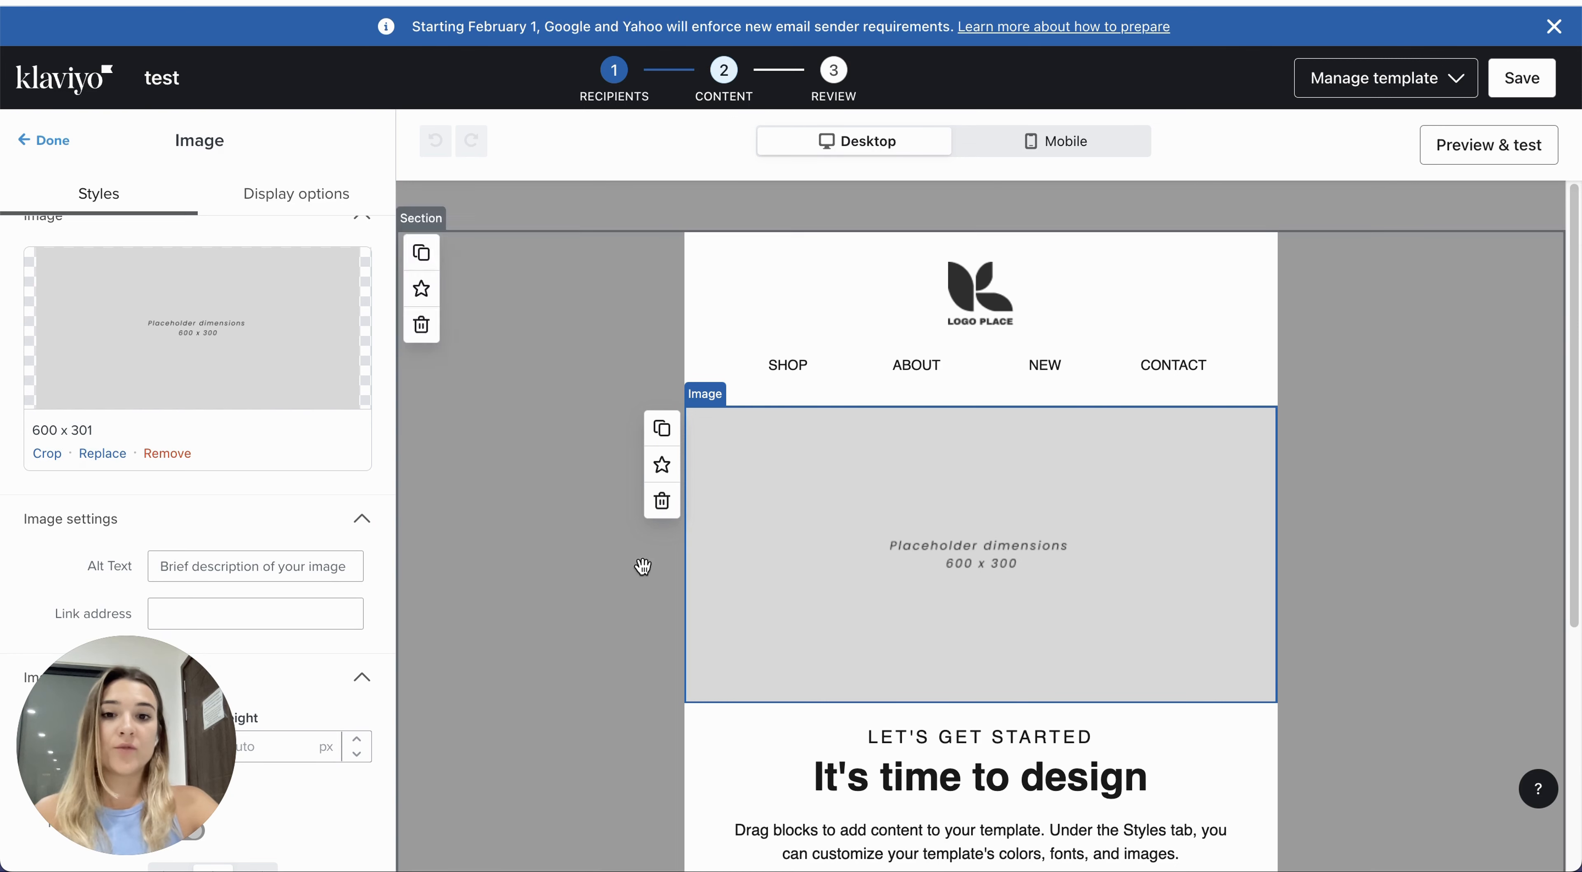
pyautogui.doubleClick(38, 430)
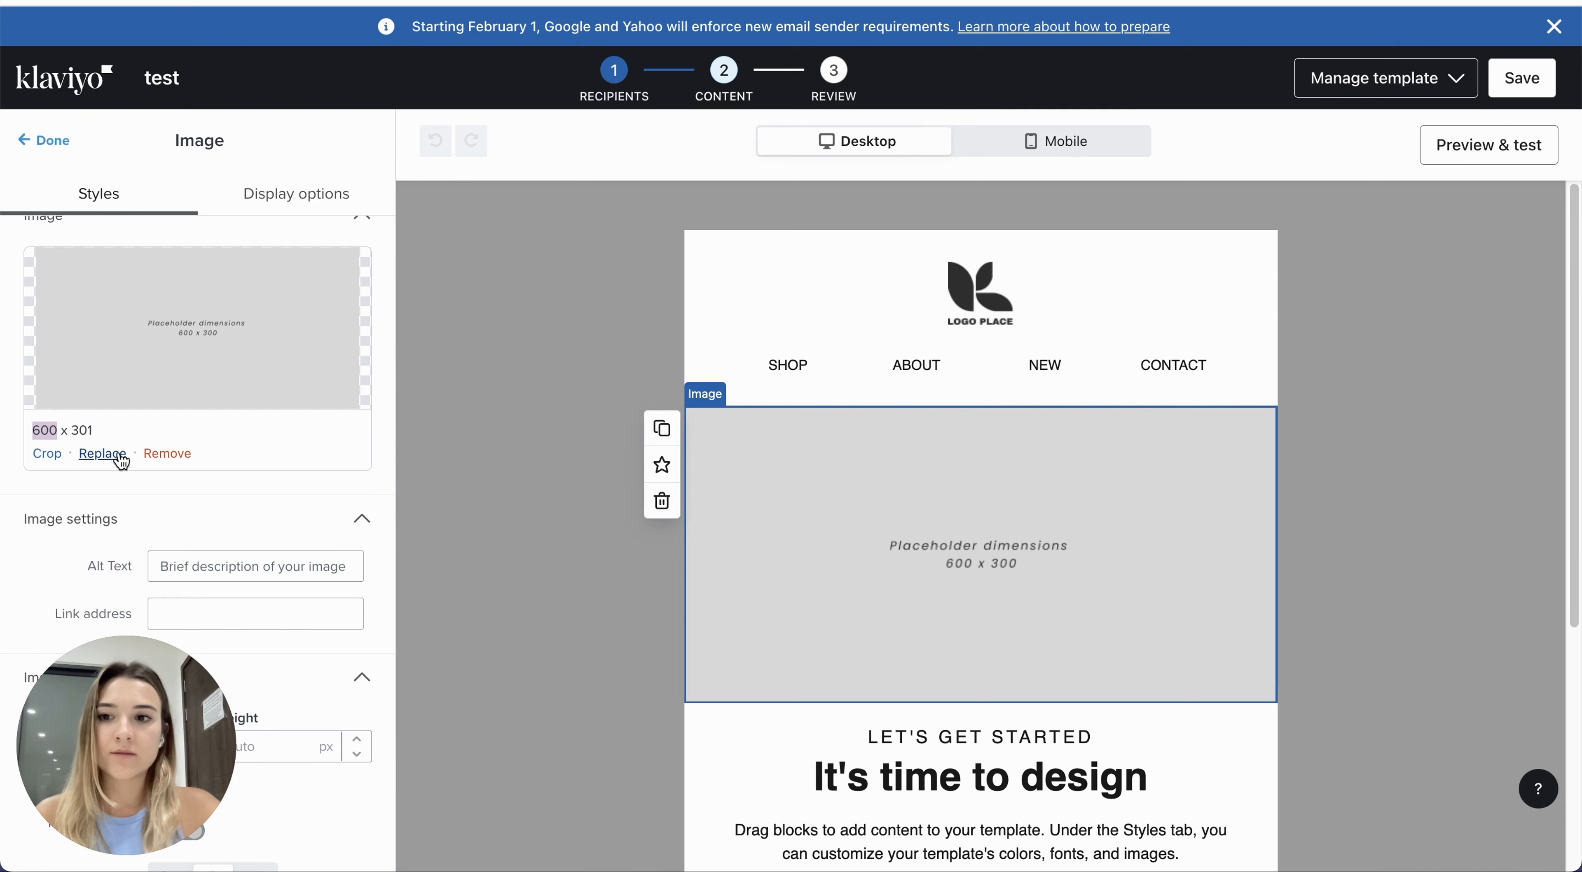
pyautogui.click(85, 462)
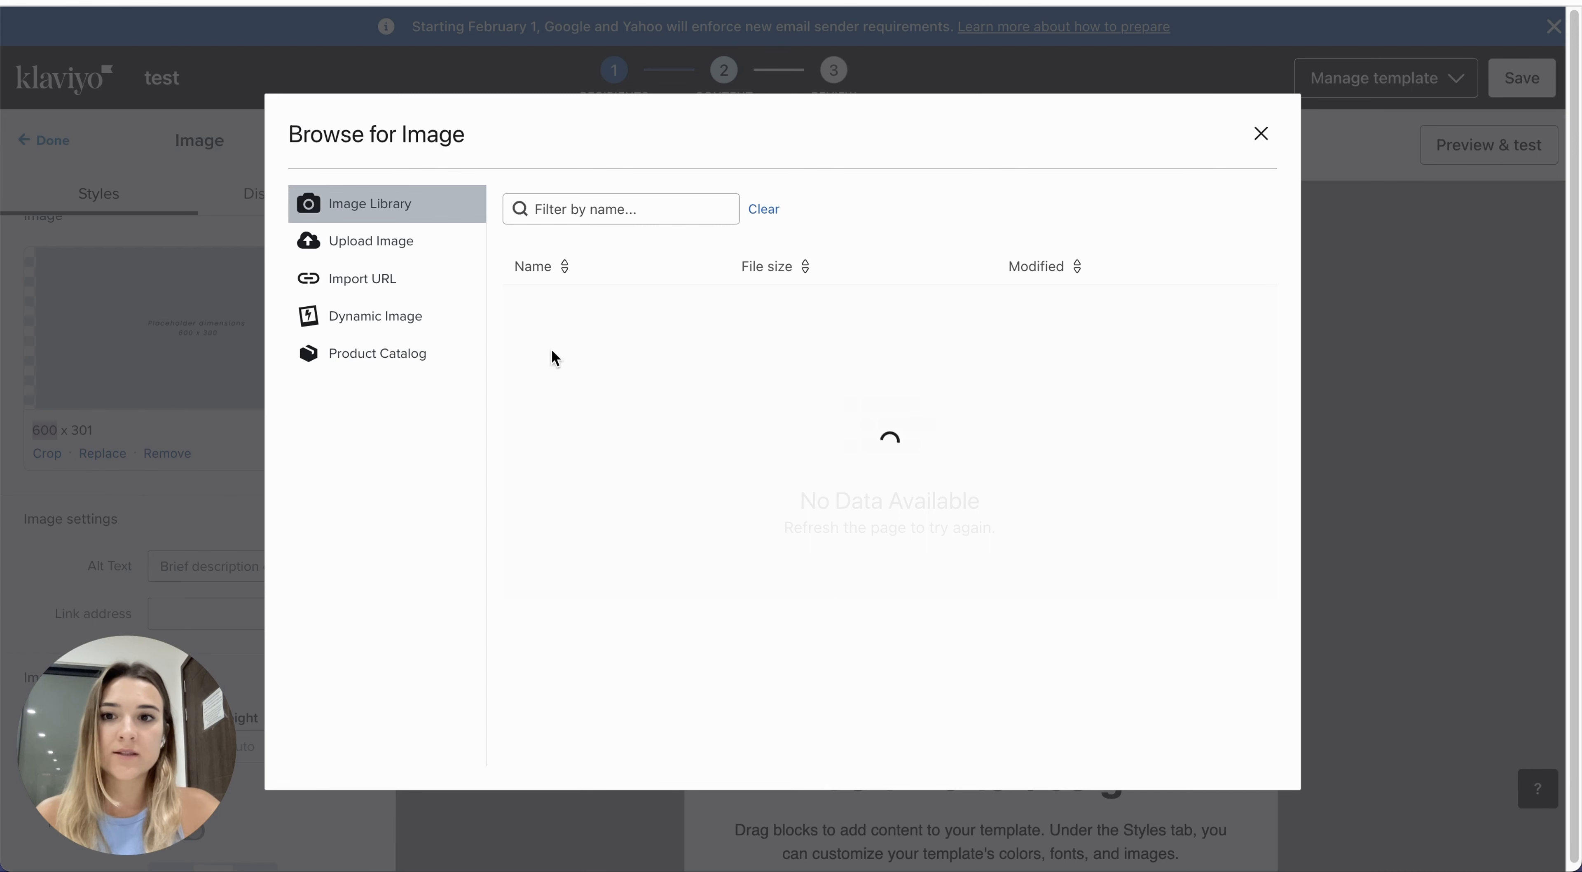
pyautogui.click(379, 241)
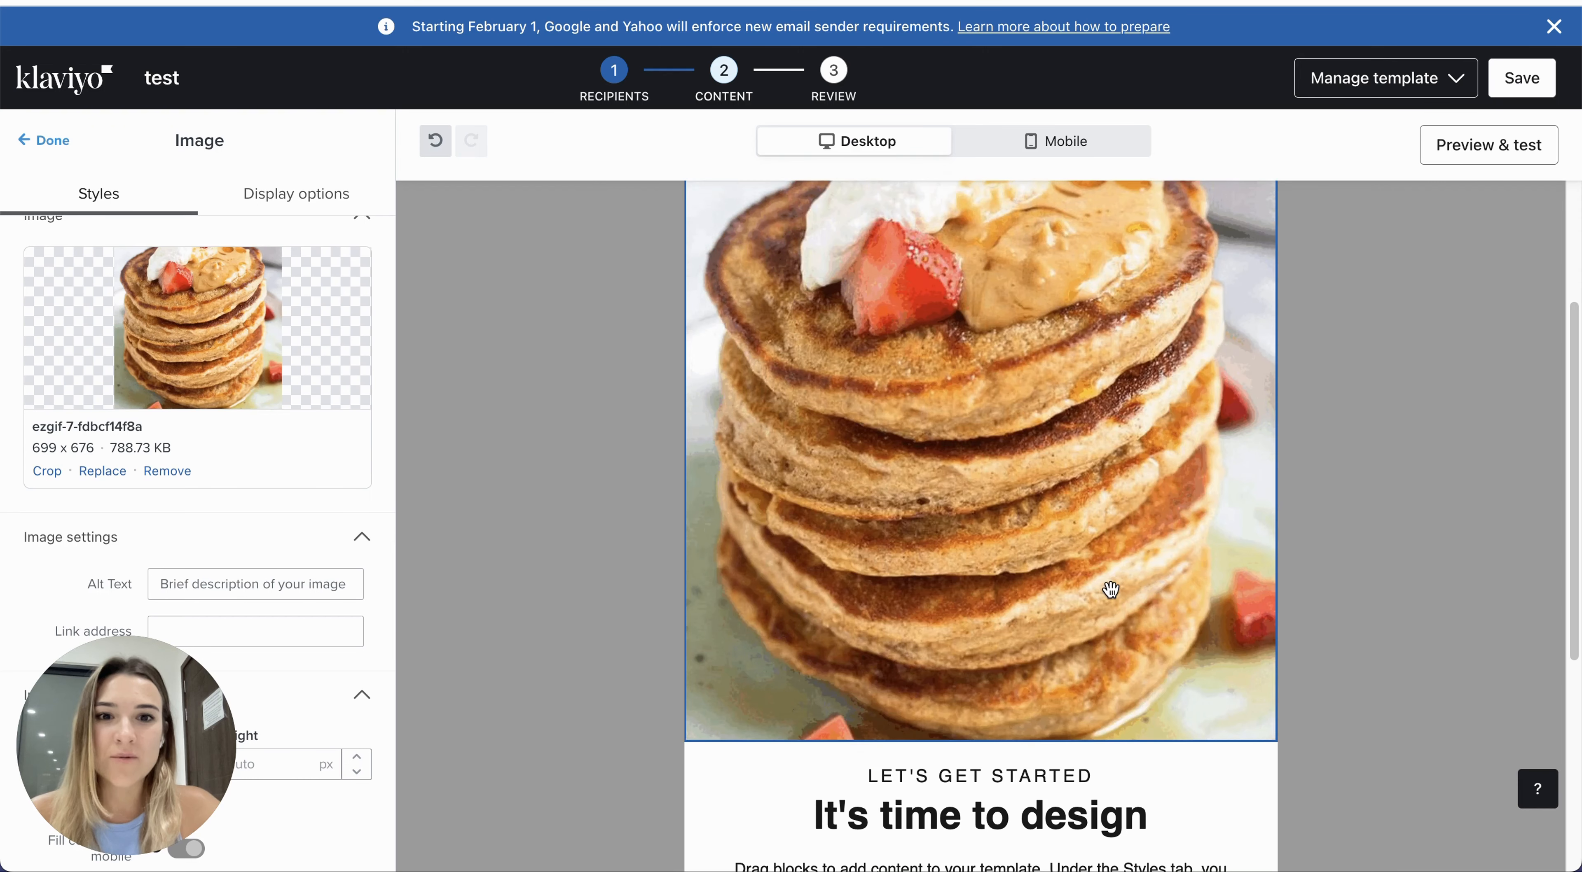
# - Review how the pancake GIF plays and fits within the email layout
pyautogui.scroll(5, 1106, 584)
pyautogui.scroll(-8, 1090, 492)
pyautogui.moveTo(1081, 391); pyautogui.dragTo(1105, 753)
pyautogui.moveTo(960, 765); pyautogui.dragTo(963, 516)
pyautogui.scroll(6, 974, 526)
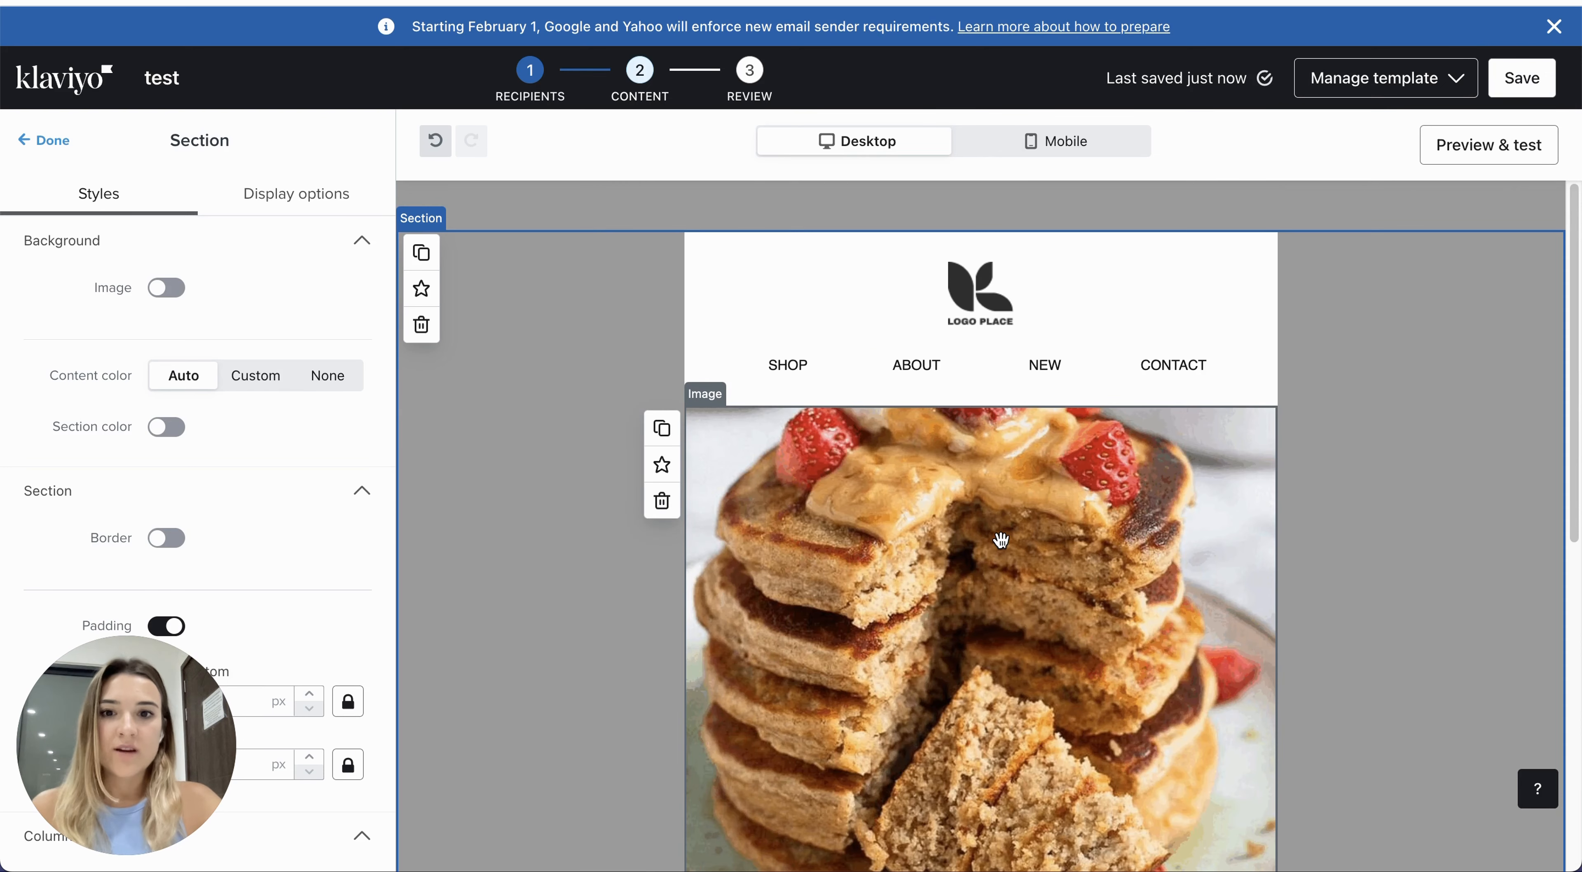
pyautogui.scroll(-2, 1001, 541)
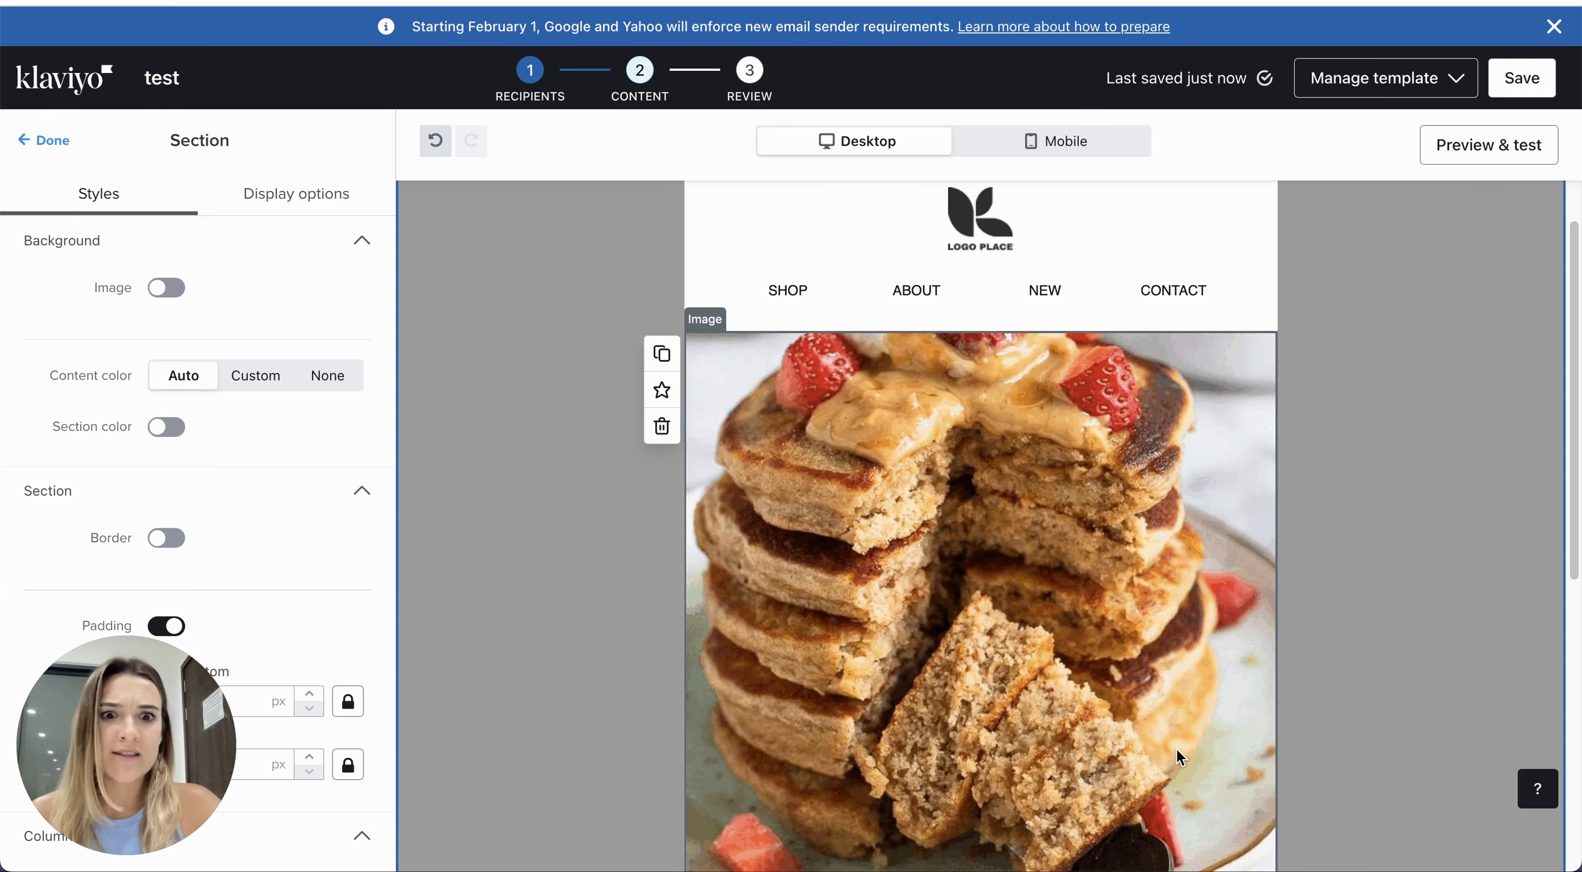
pyautogui.scroll(-2, 1098, 523)
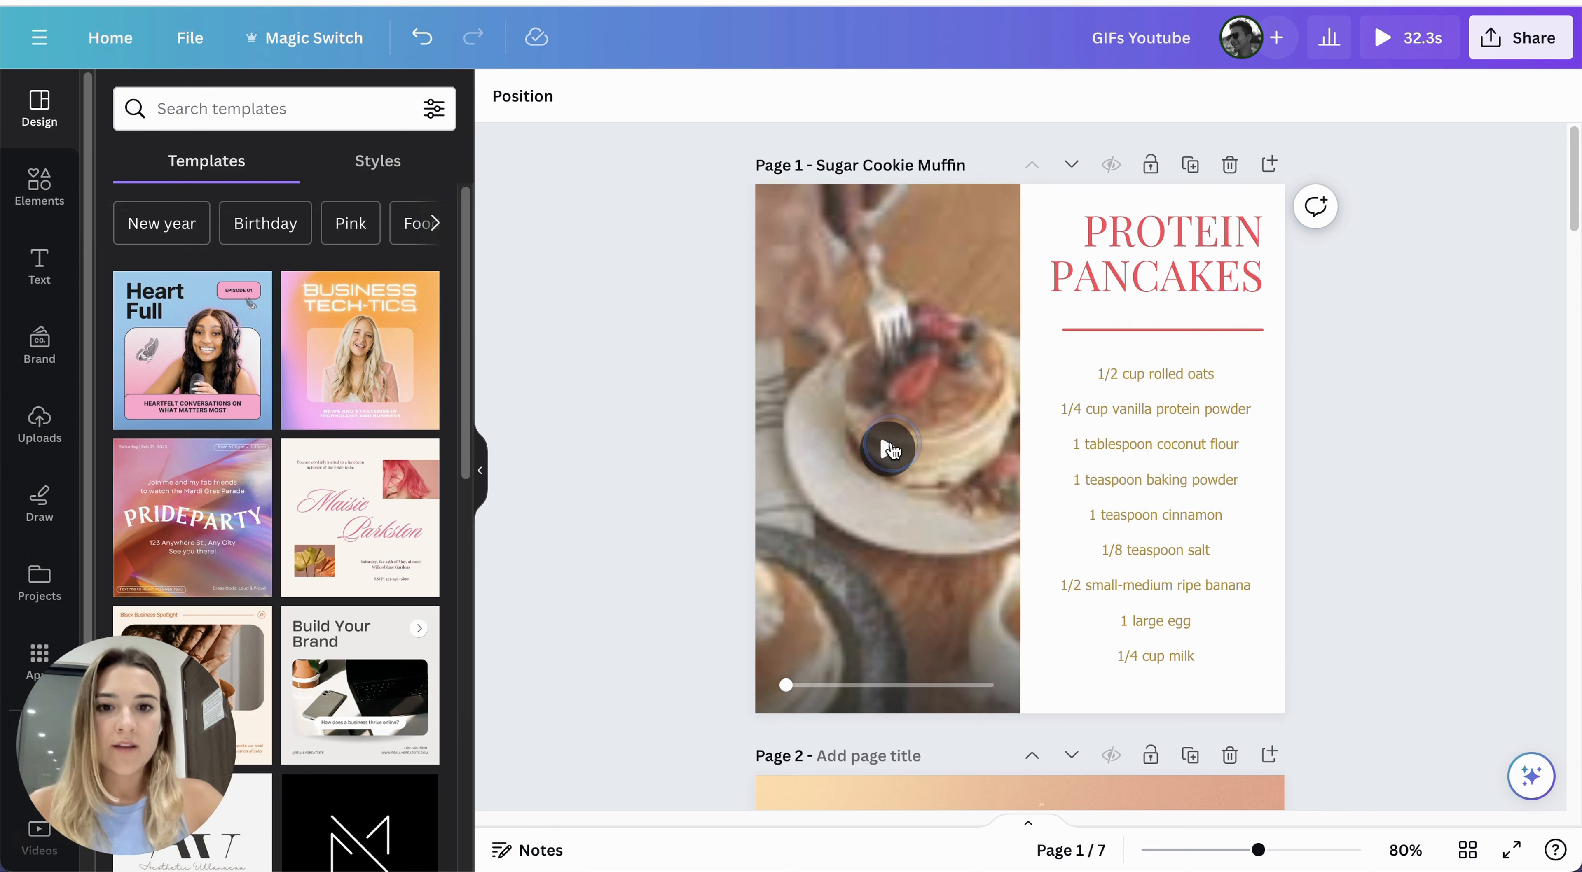
# - Switch to the GIFs Youtube design in Canva, add a blank page after the Protein Pancakes page and search the templates for "recipe"
pyautogui.click(901, 491)
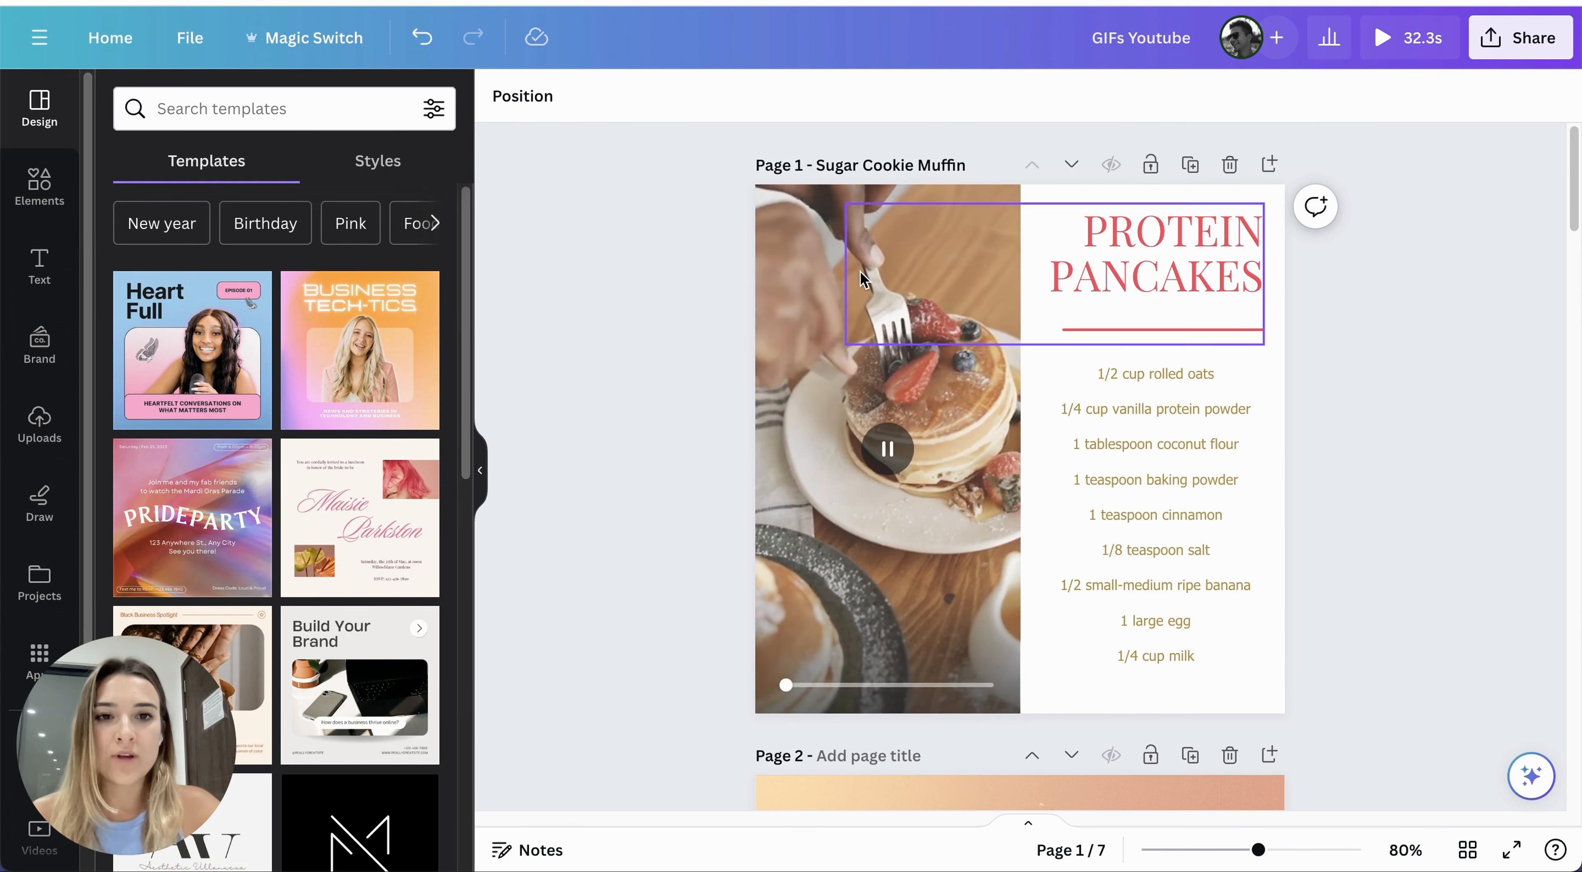
pyautogui.click(1269, 165)
pyautogui.click(240, 120)
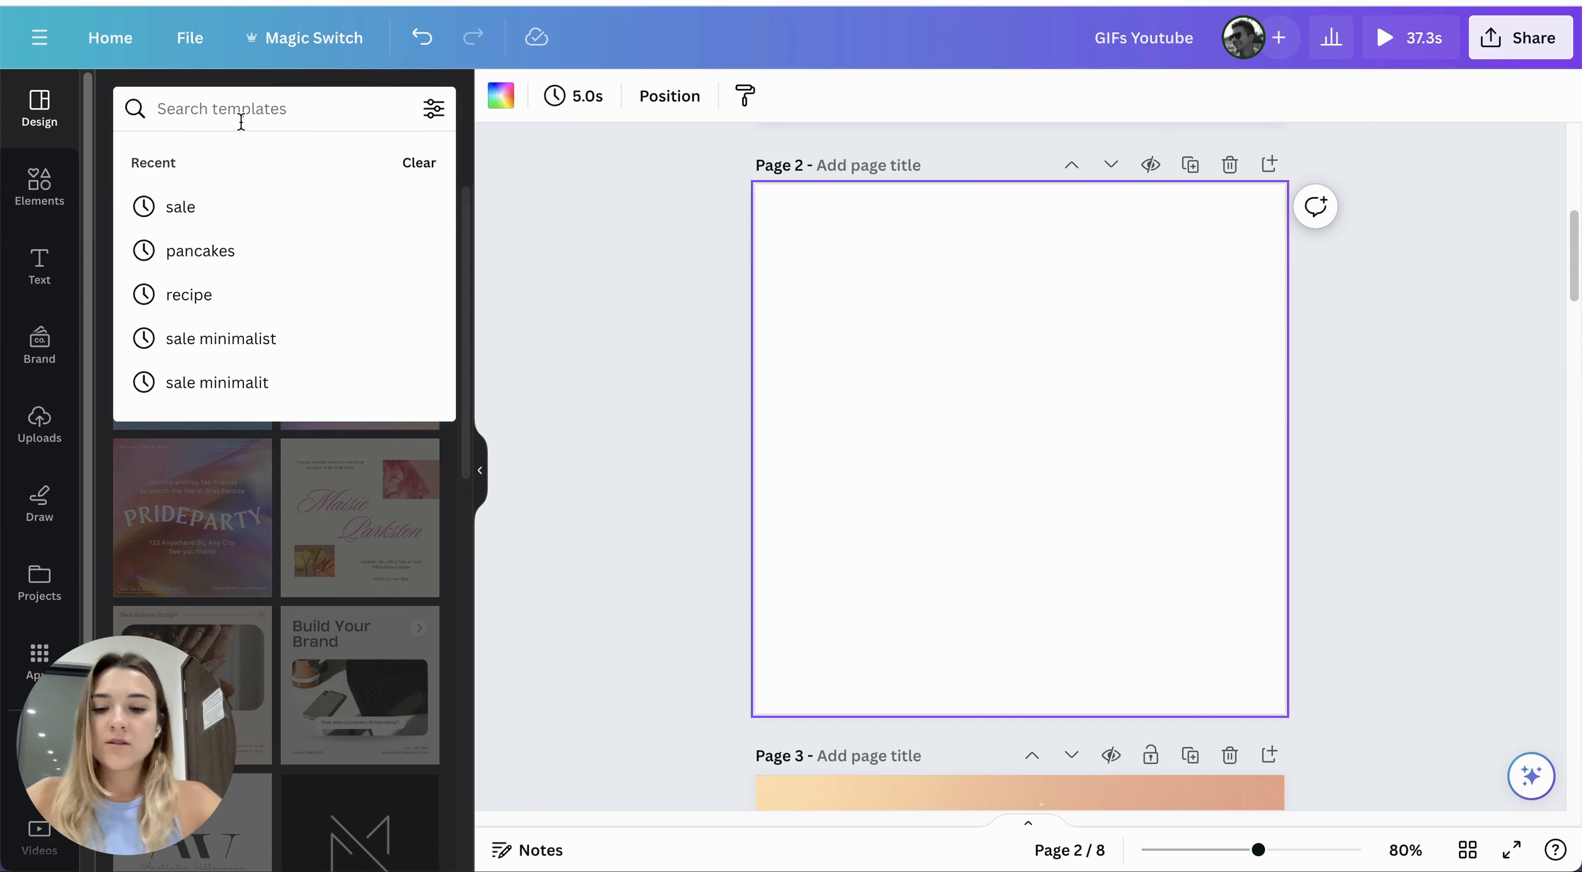
pyautogui.write('recip')
pyautogui.click(226, 206)
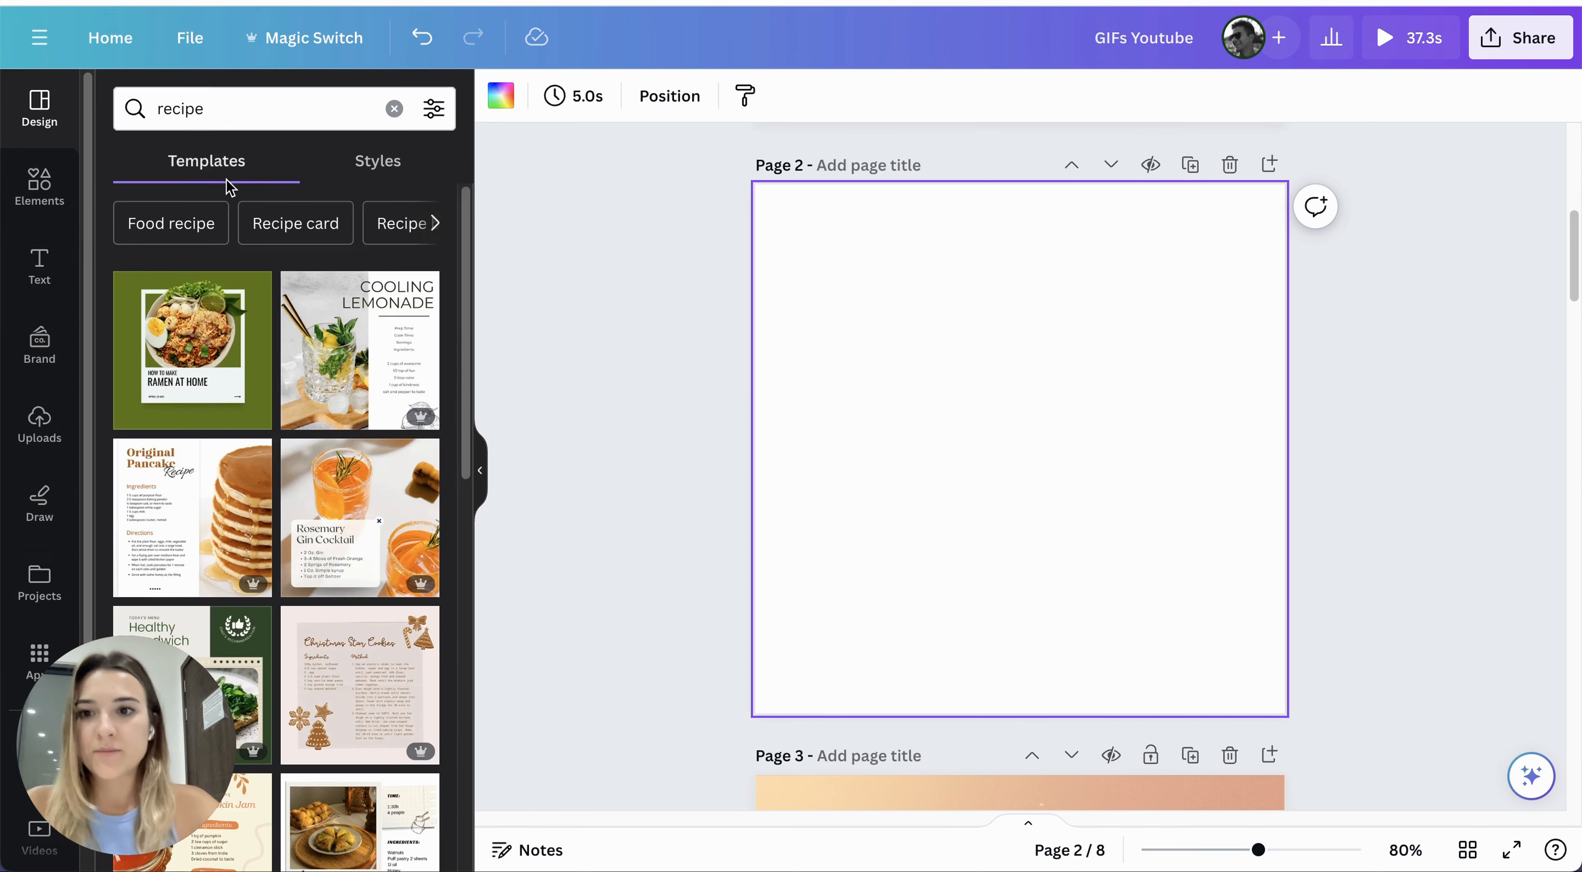
# - Fill the blank page 2 with the Cooling Lemonade recipe template and inspect its title, ingredient text and photo
pyautogui.moveTo(405, 354); pyautogui.dragTo(884, 289)
pyautogui.click(1437, 299)
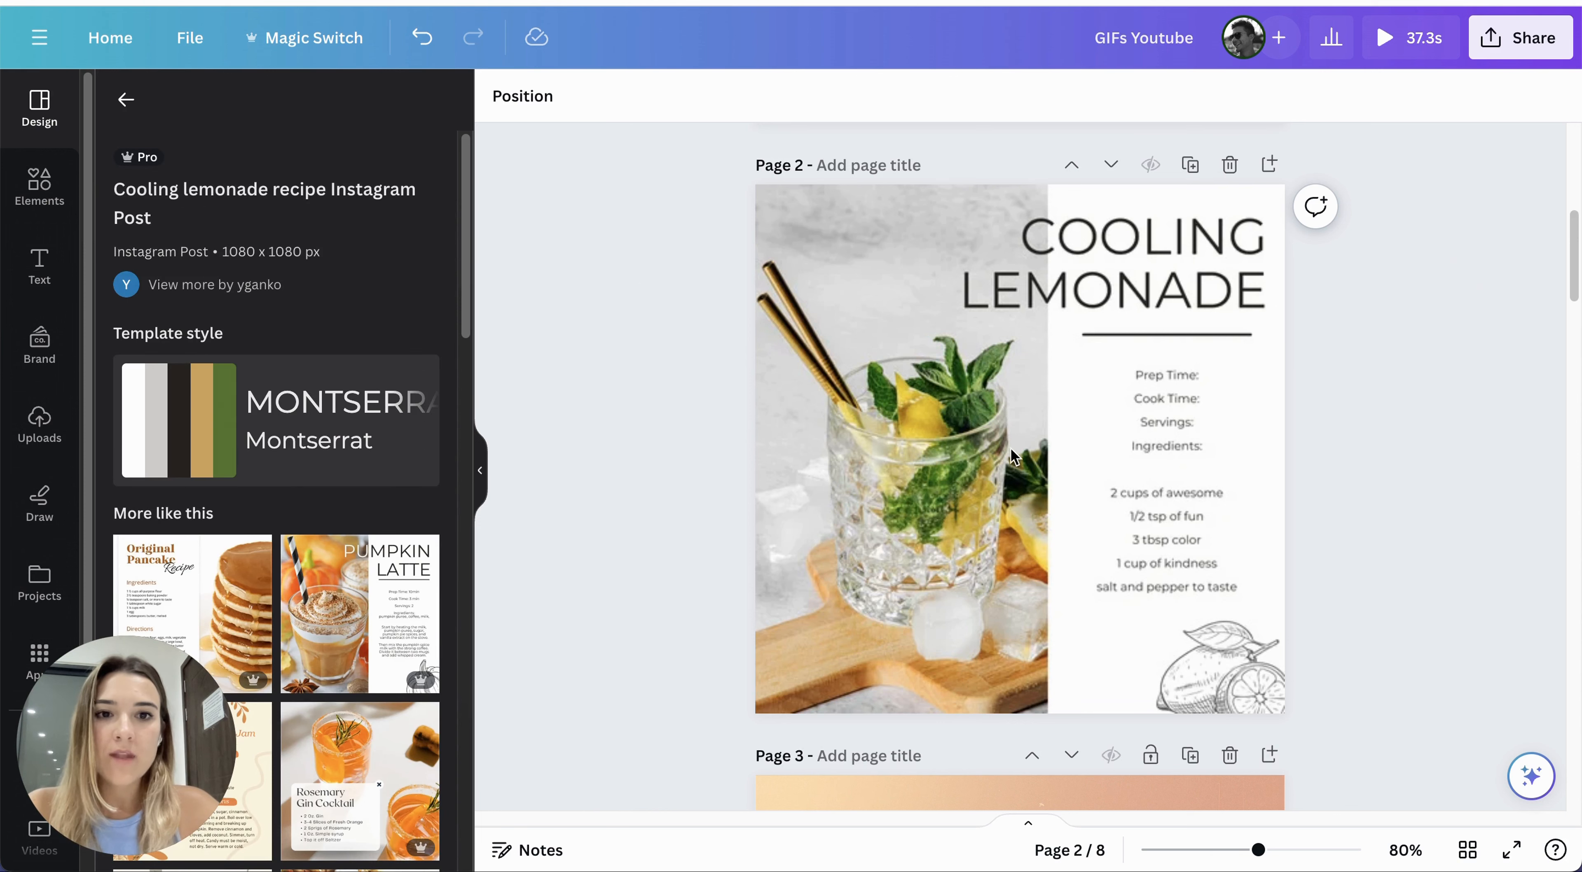
pyautogui.click(1097, 276)
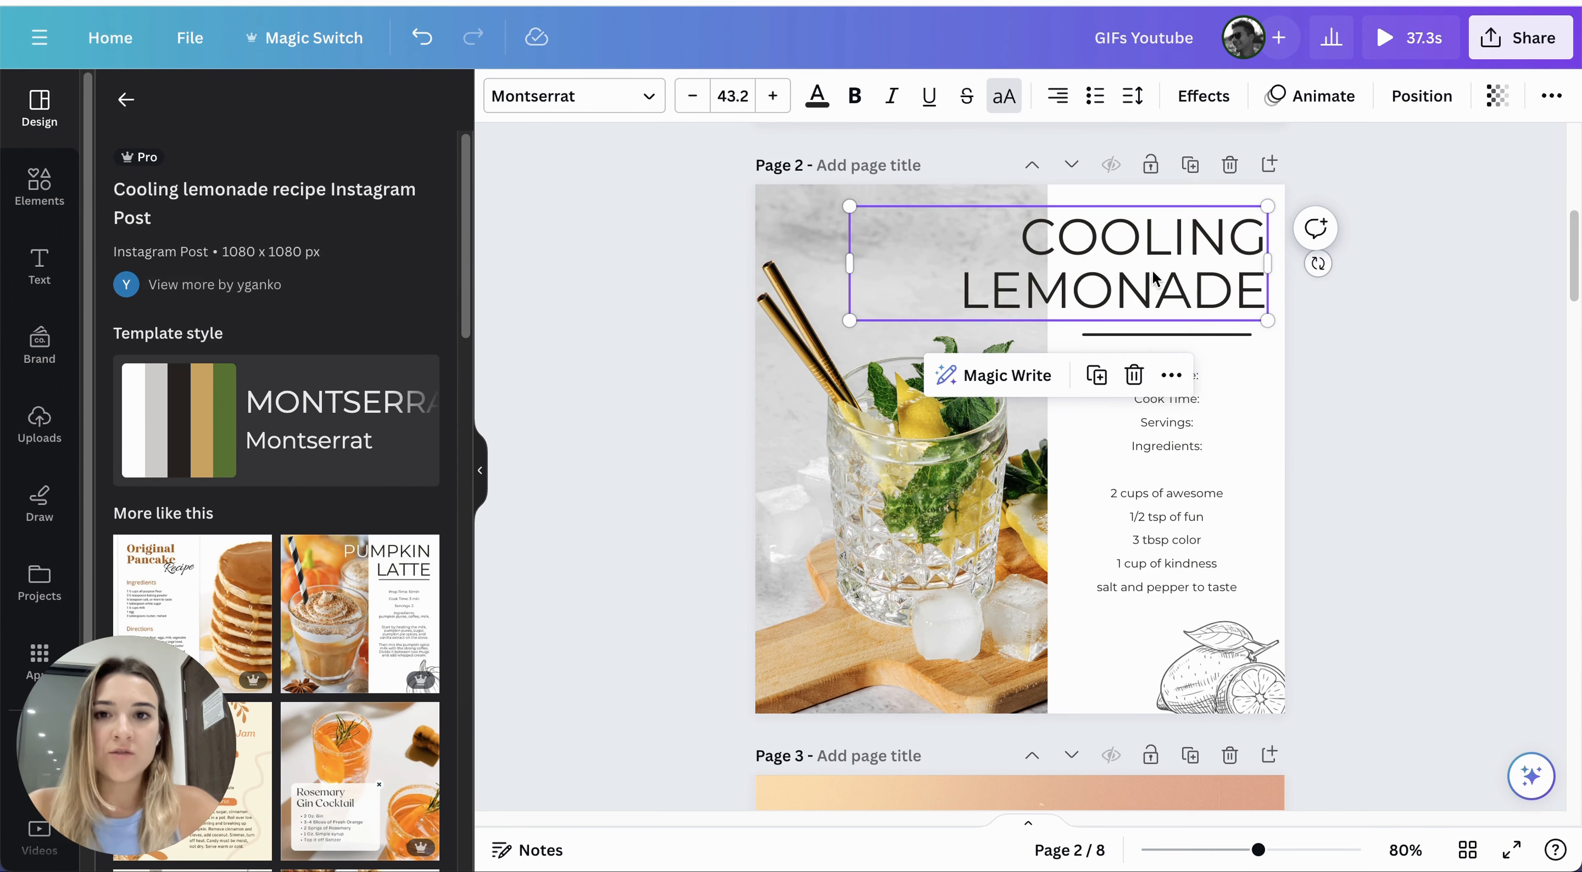
pyautogui.click(1193, 441)
pyautogui.click(992, 498)
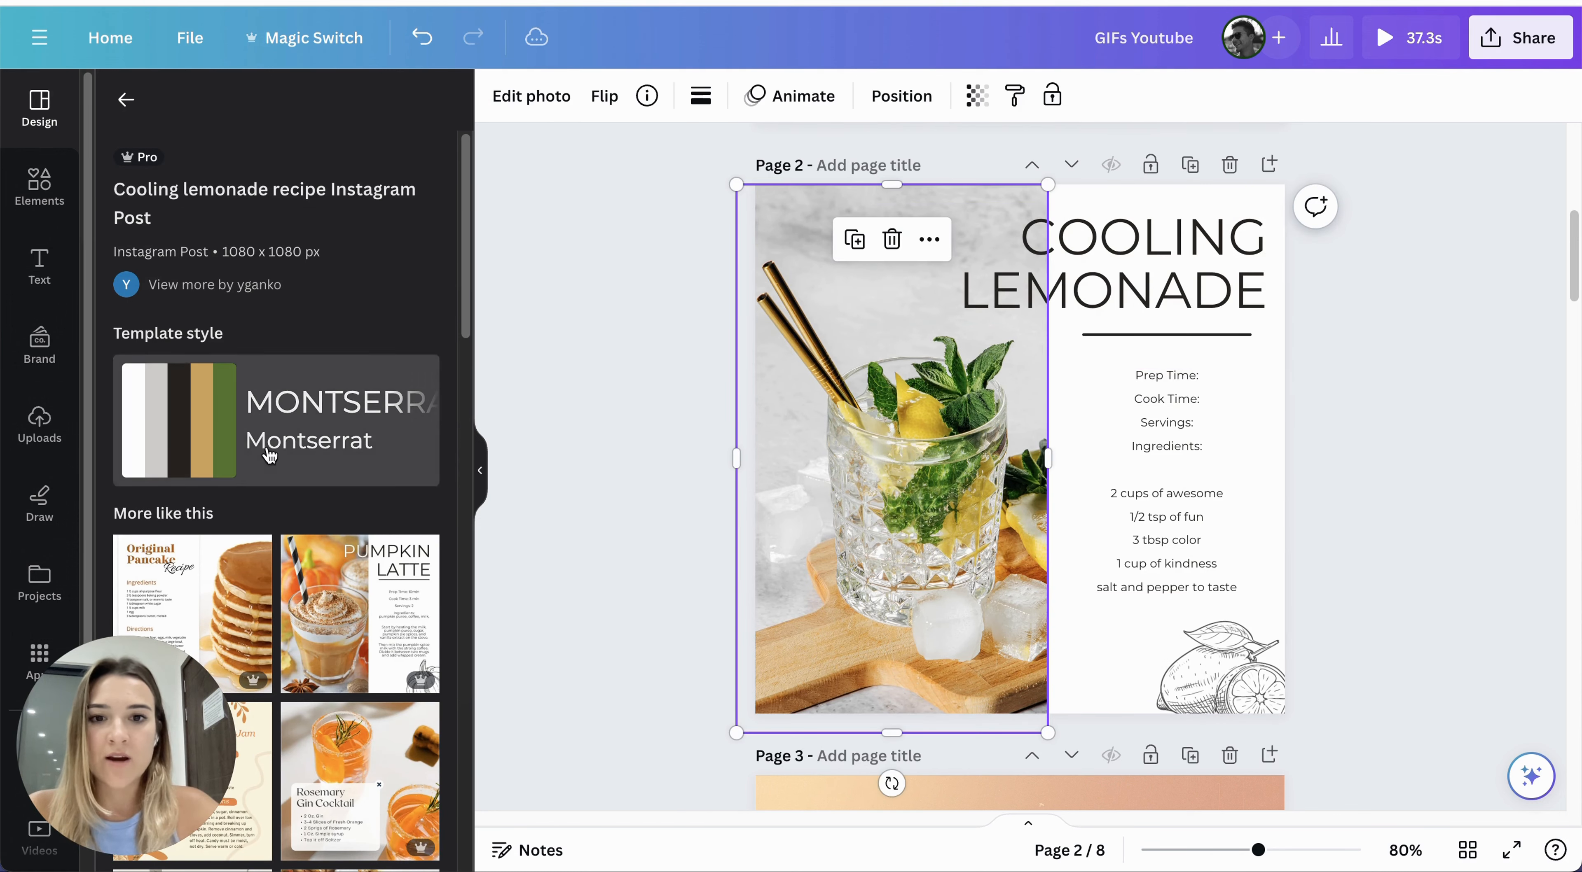
# - Search the elements for "pancakes" videos and replace the lemonade photo with the 16.0s video of the butter-topped pancake stack
pyautogui.click(39, 184)
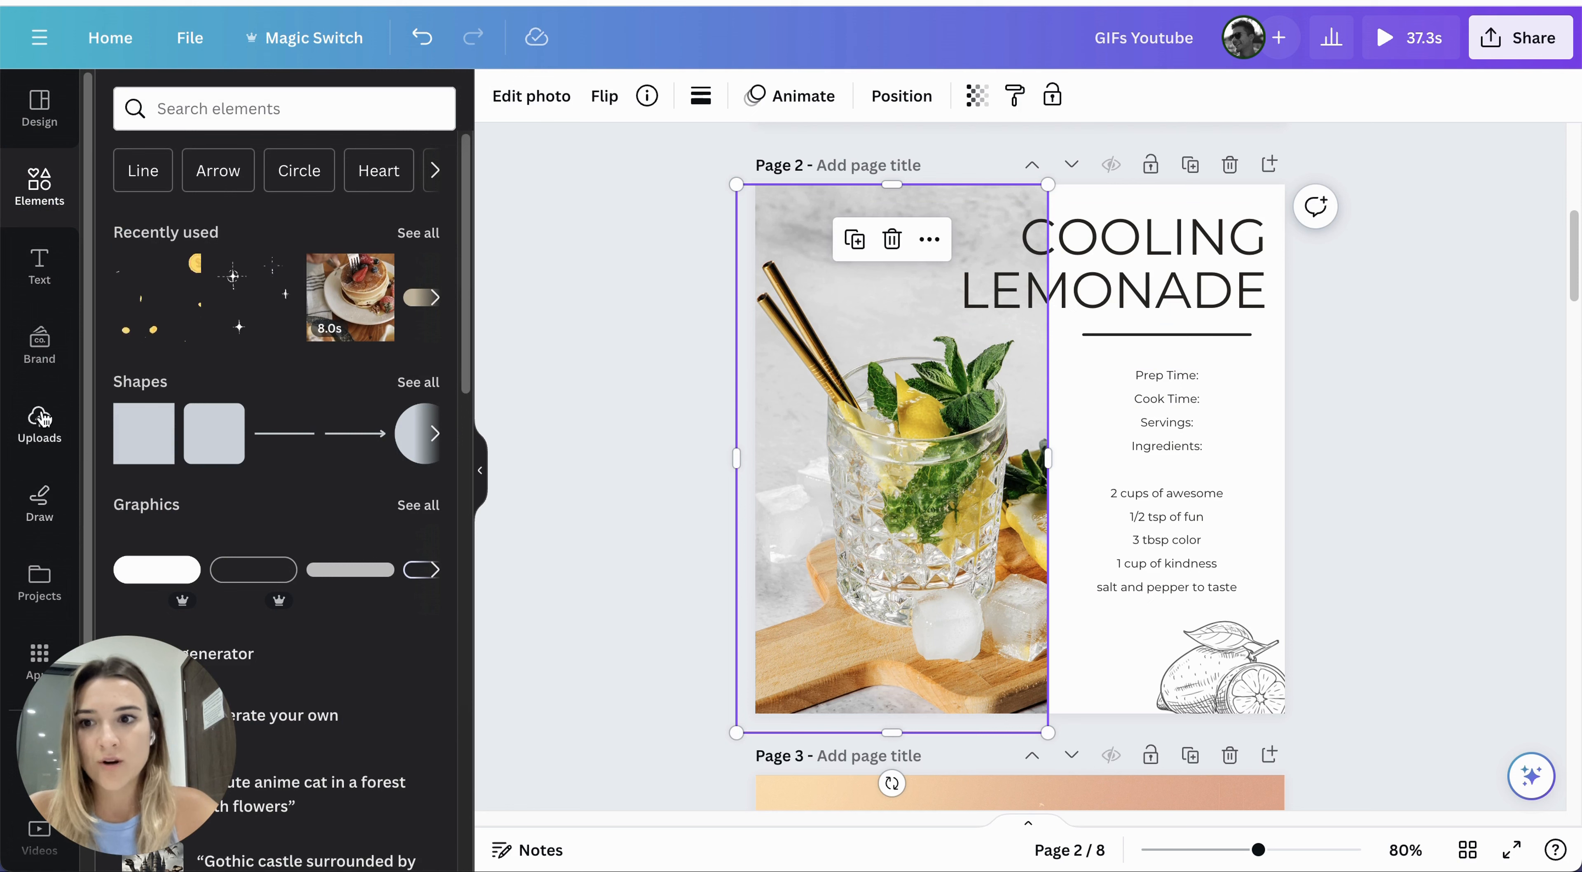
pyautogui.click(219, 109)
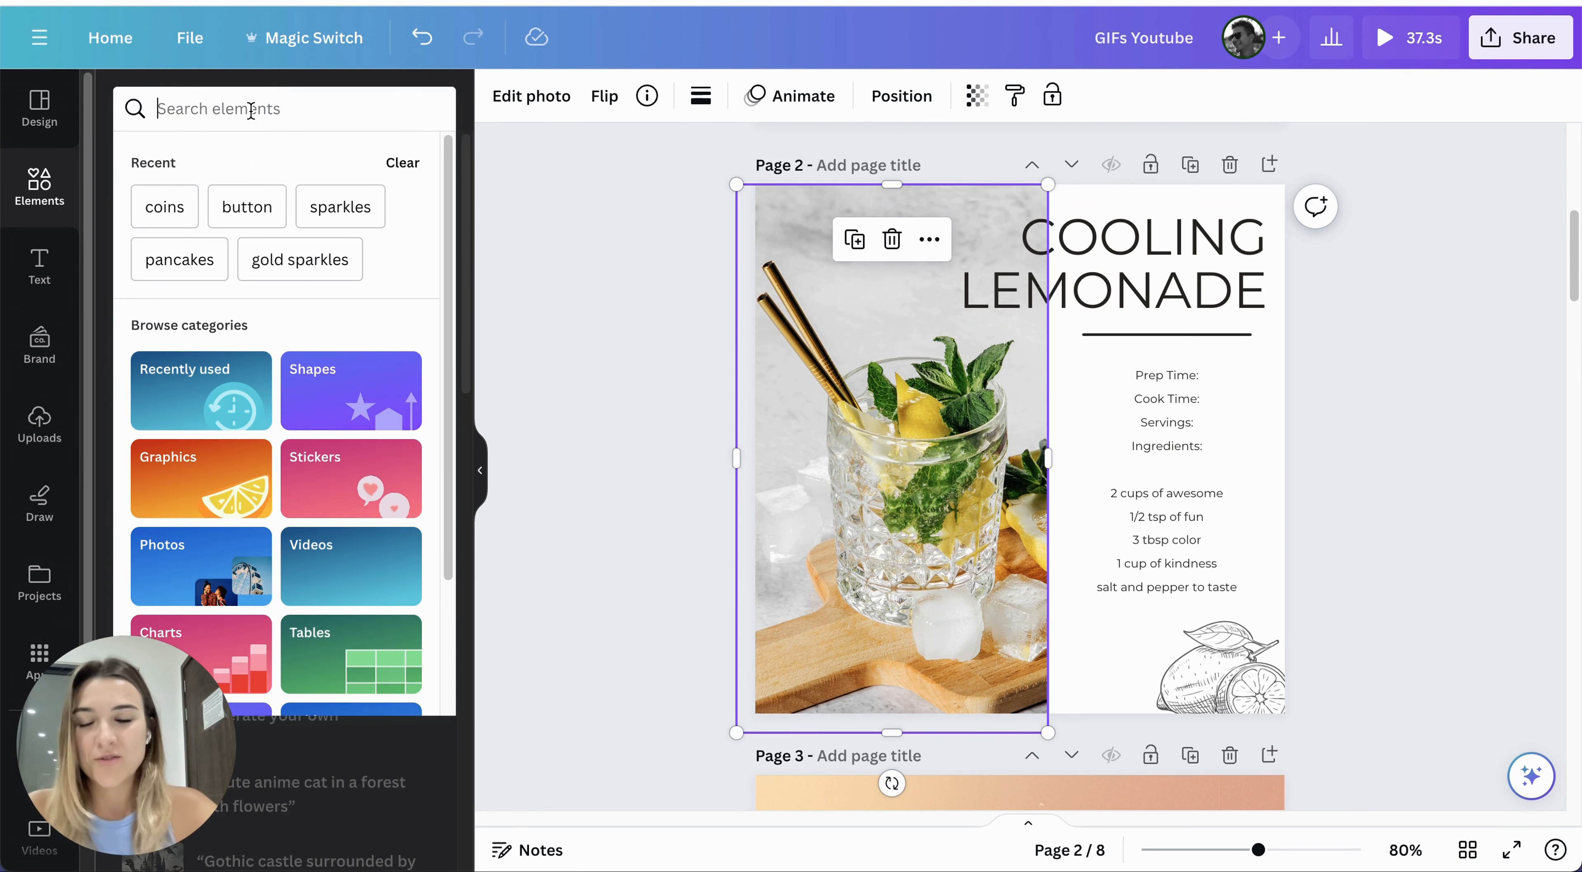
pyautogui.write('pancakes')
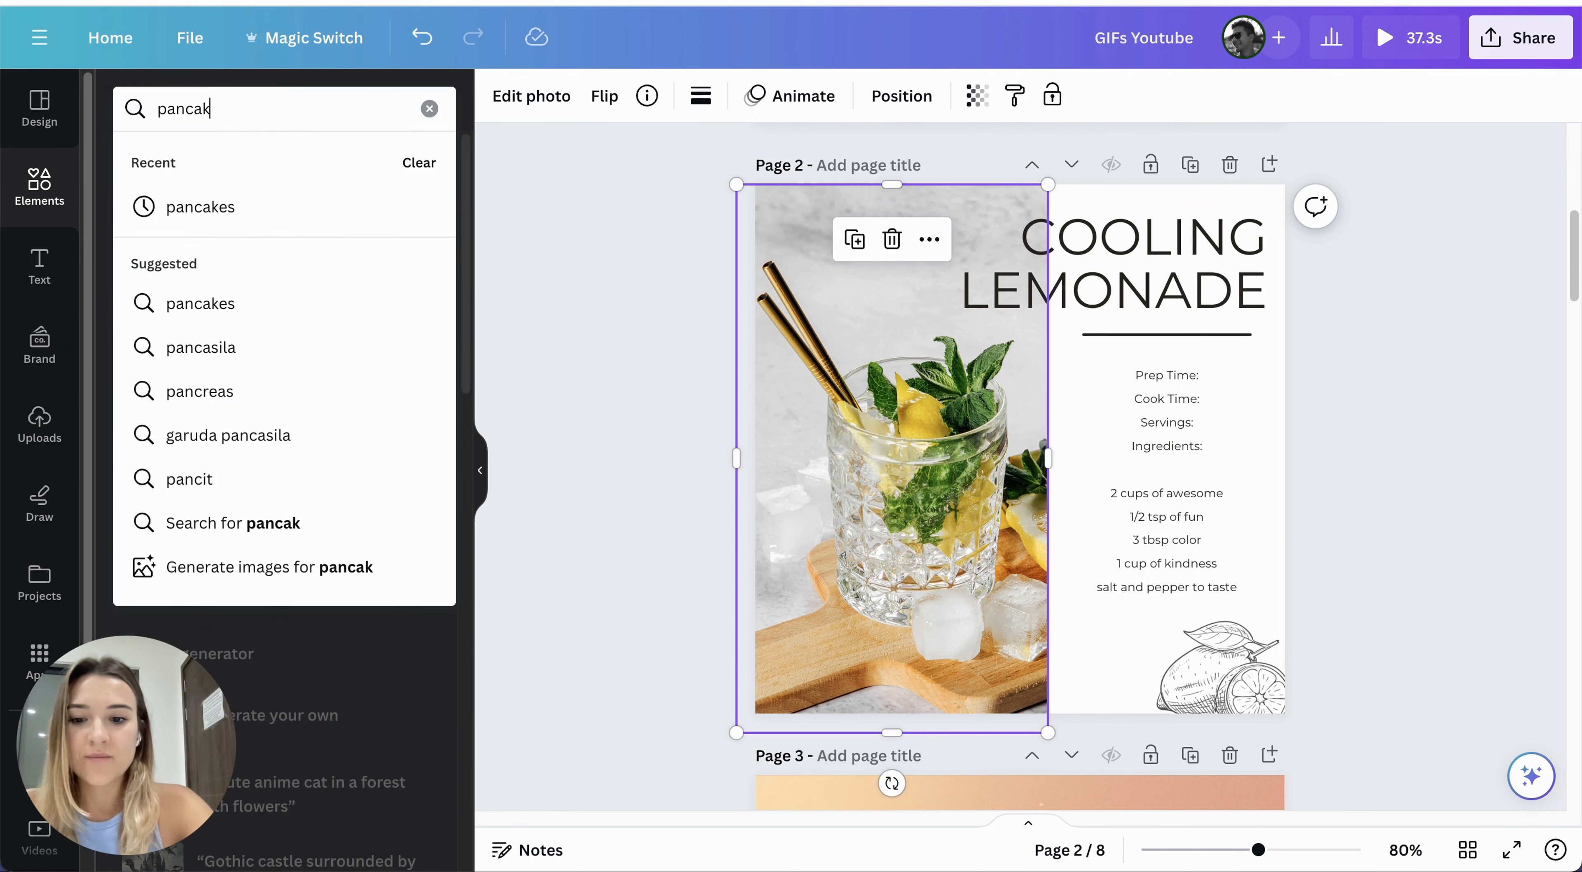
pyautogui.press('Return')
pyautogui.scroll(-1, 195, 504)
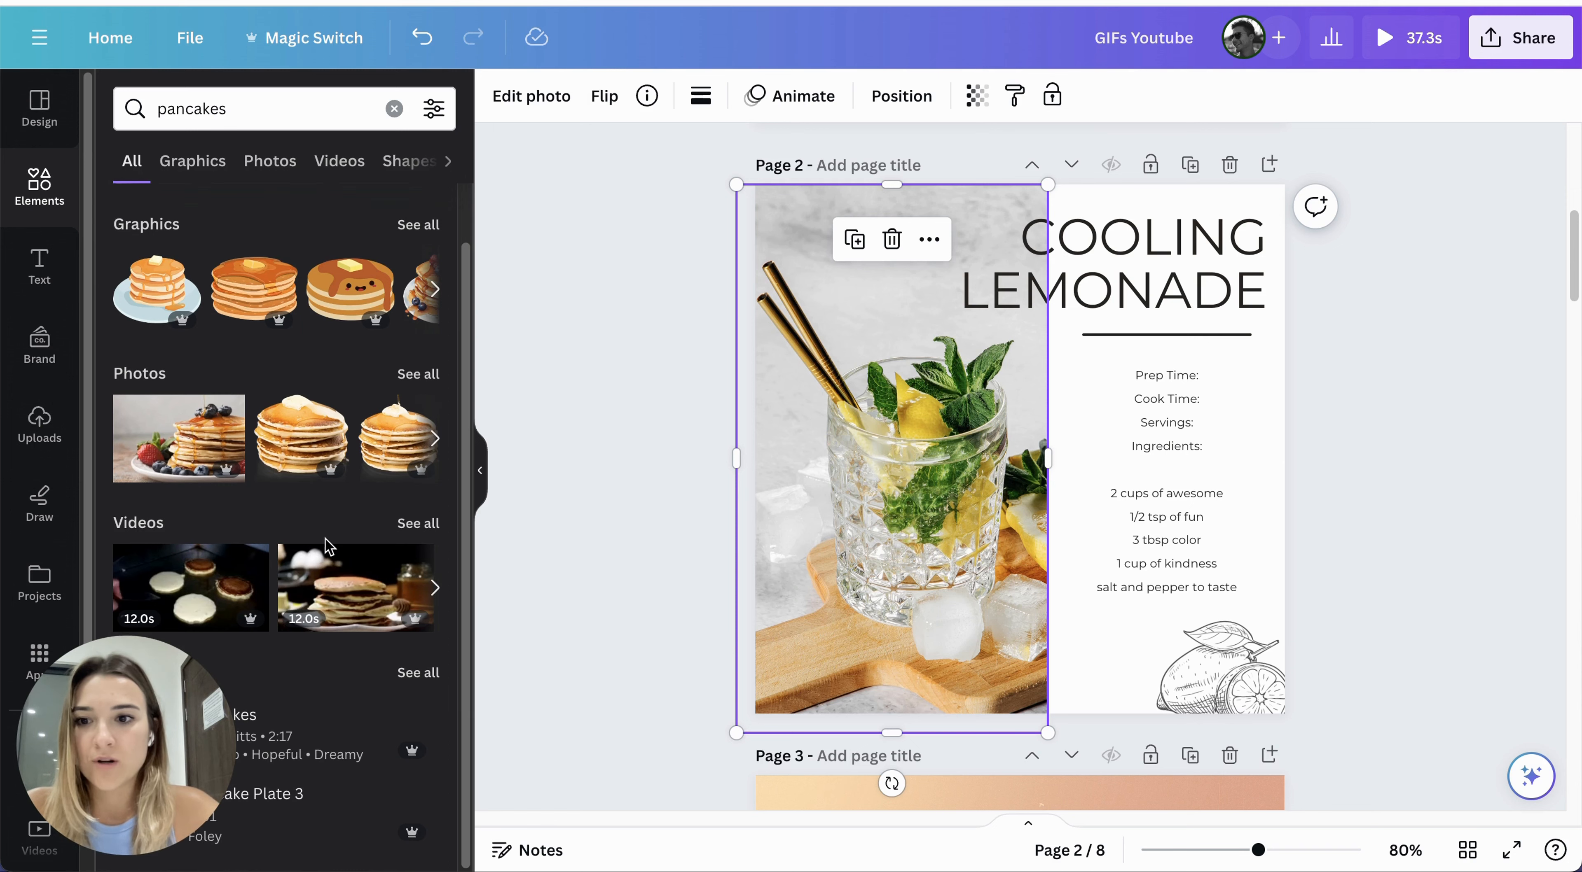
pyautogui.click(417, 523)
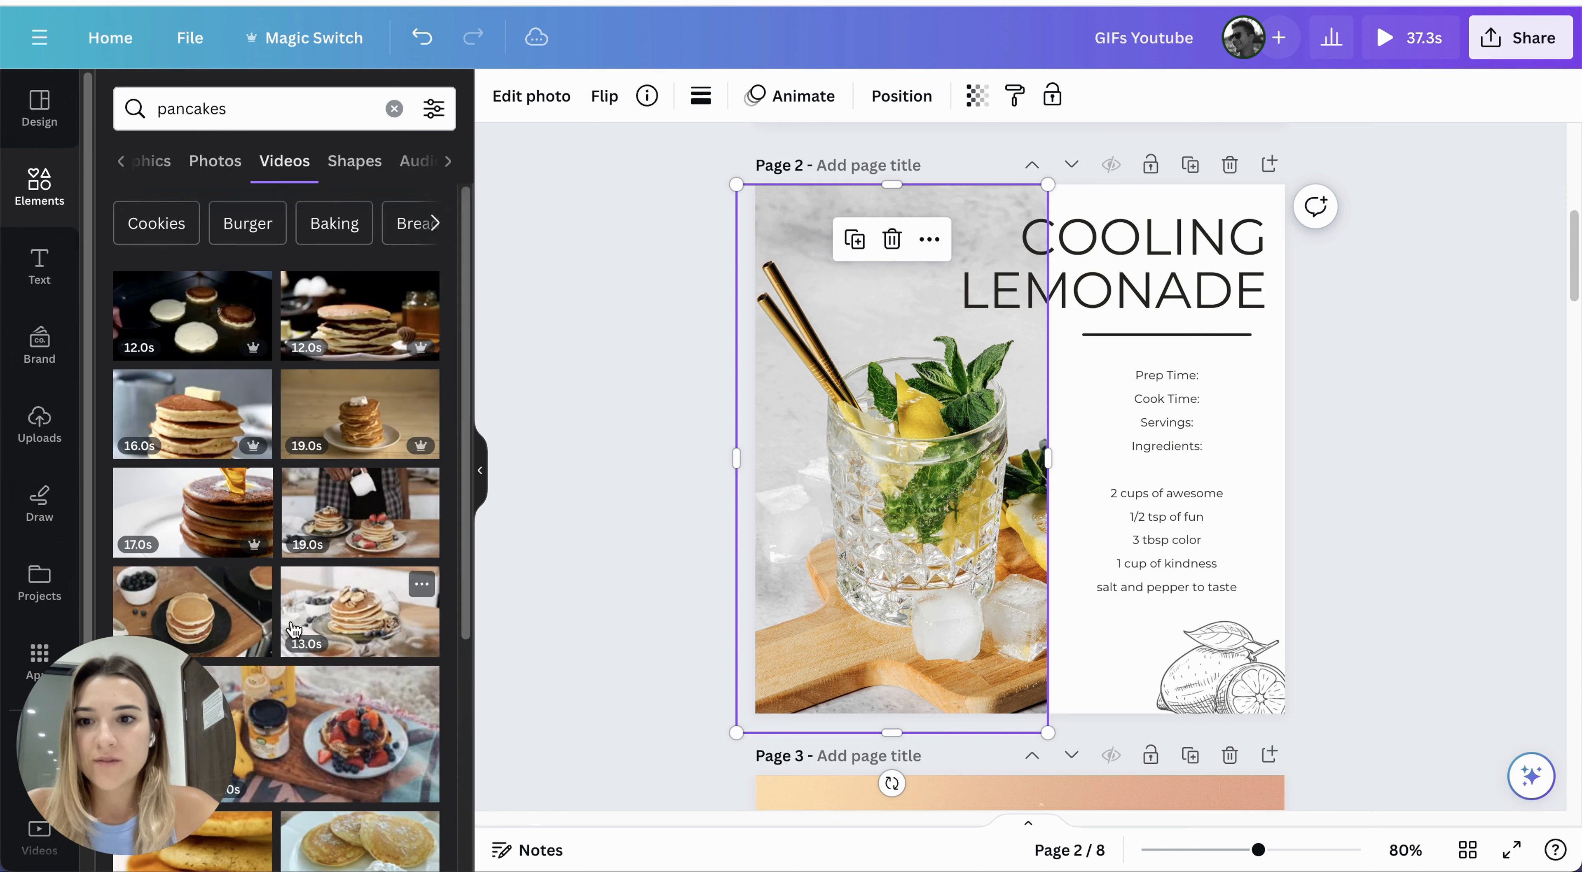
pyautogui.scroll(-3, 299, 601)
pyautogui.moveTo(193, 240); pyautogui.dragTo(957, 541)
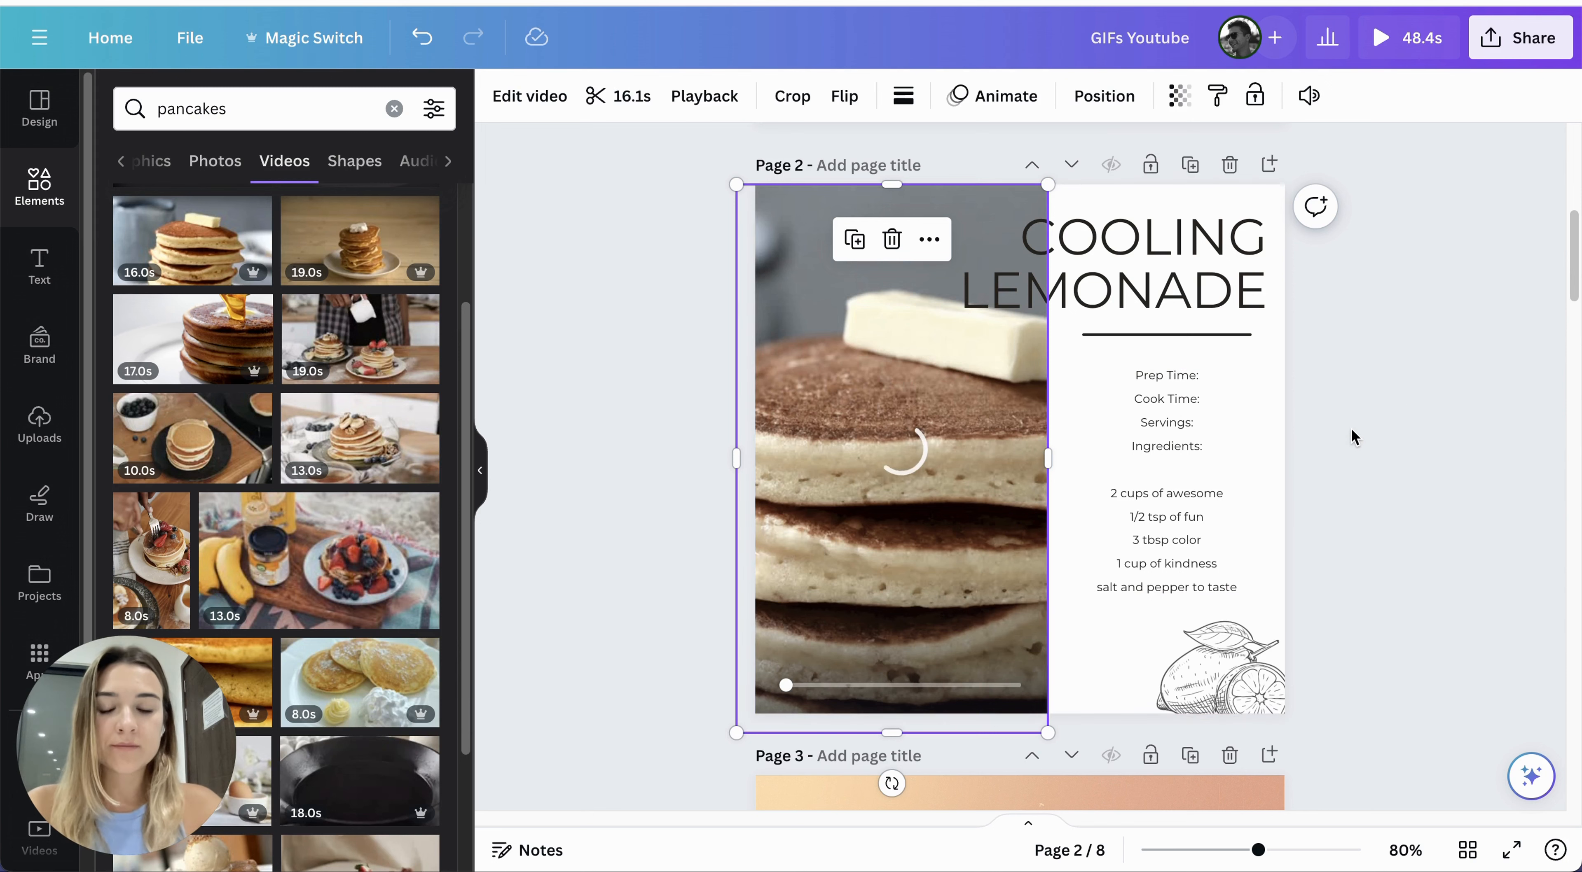
# - Select the pancake video on the Protein Pancakes page and try out its transparency setting
pyautogui.scroll(5, 1352, 438)
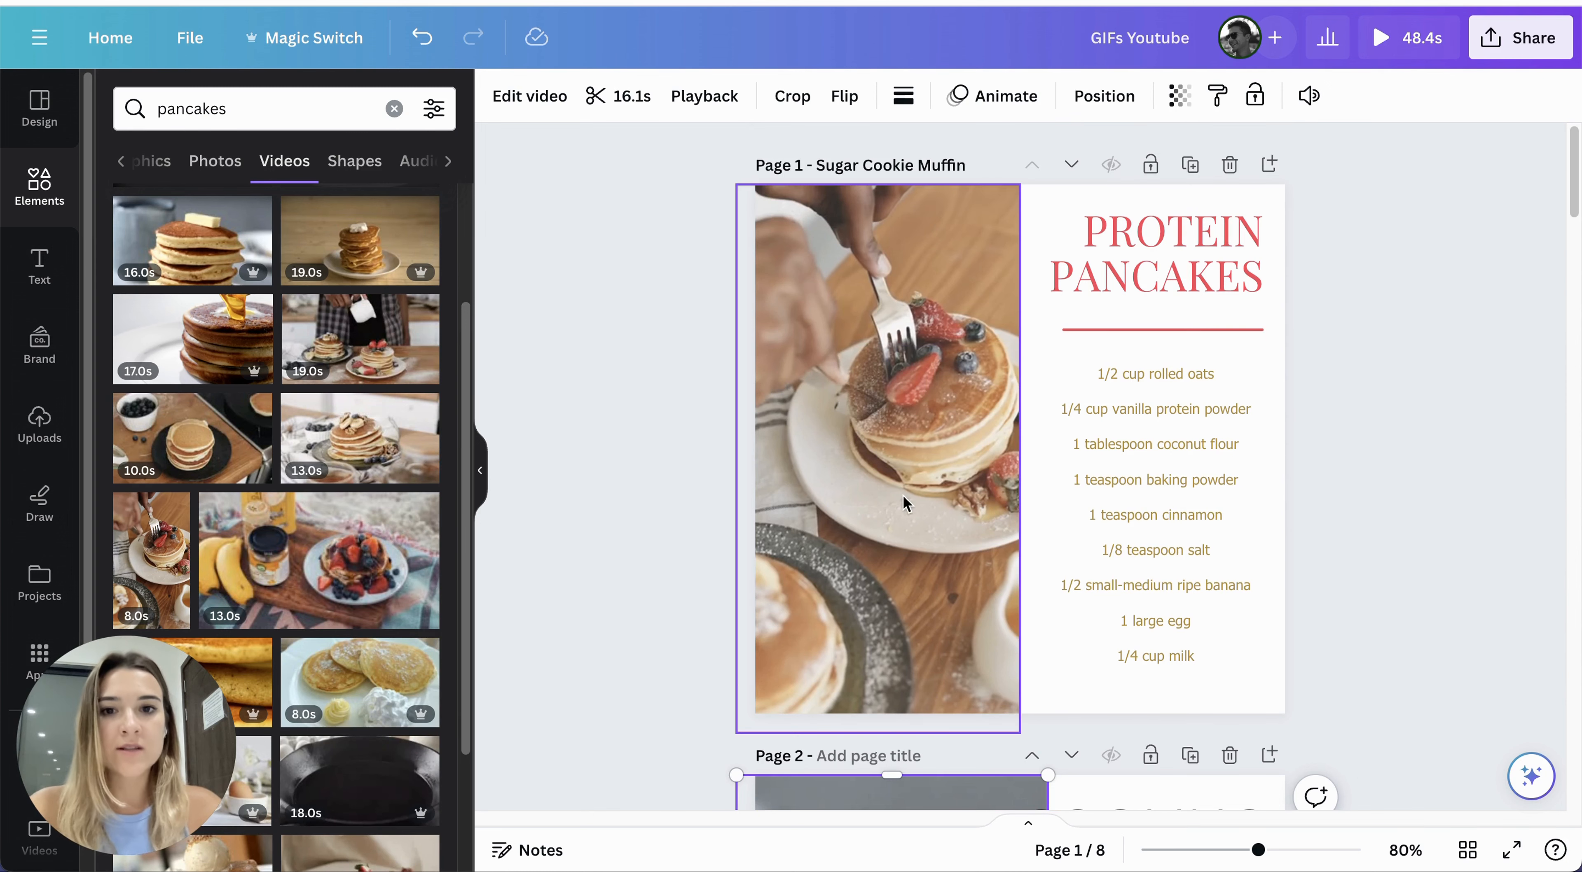
pyautogui.click(890, 540)
pyautogui.scroll(-6, 848, 515)
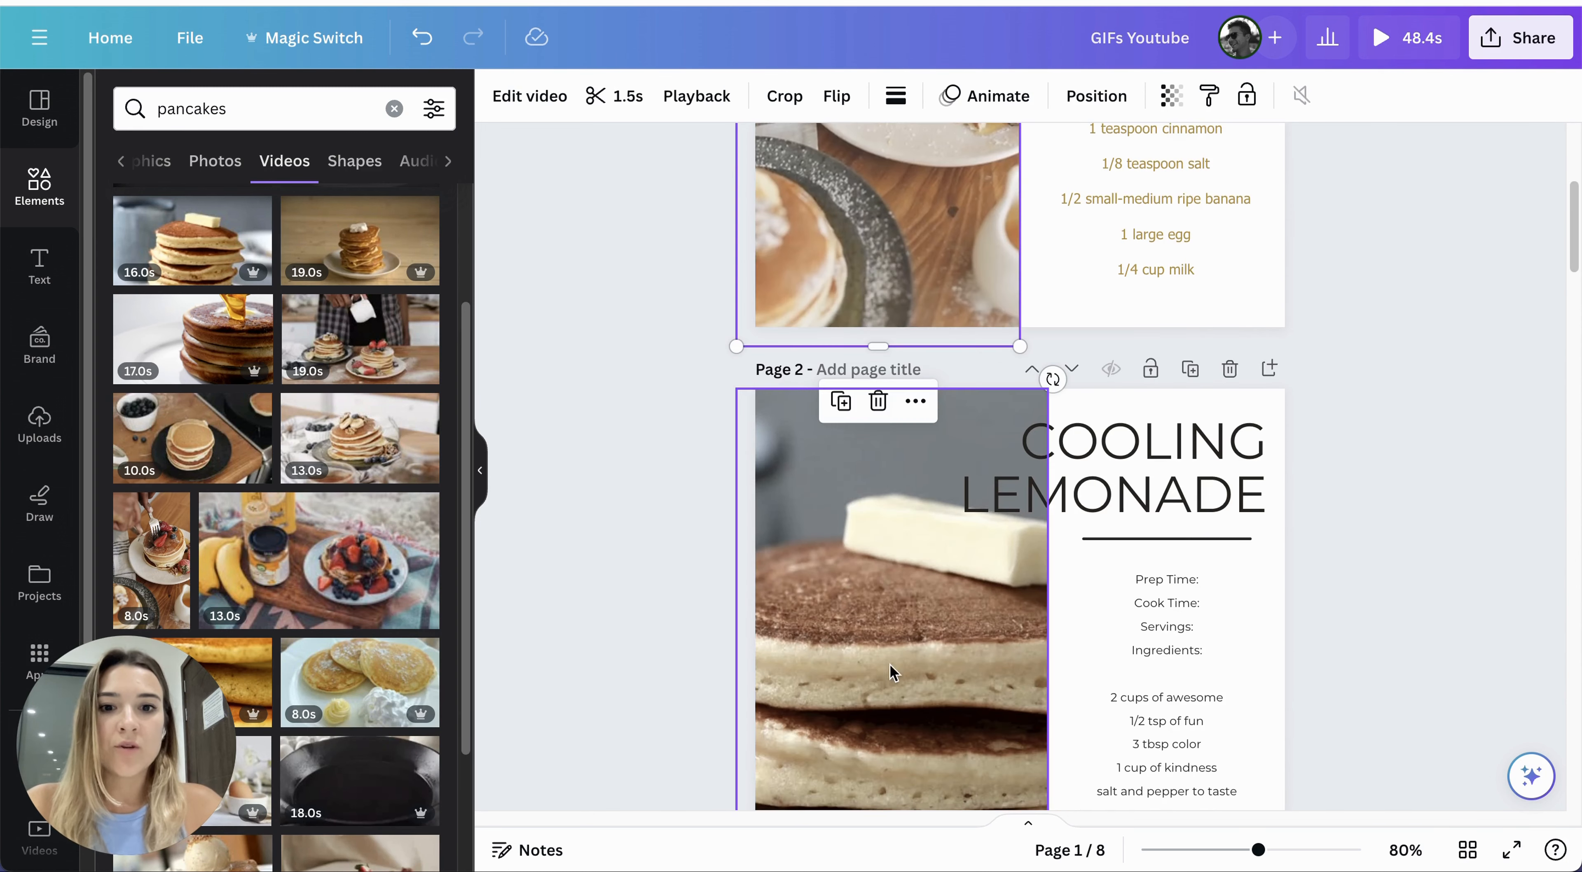
pyautogui.scroll(6, 890, 430)
pyautogui.click(1171, 96)
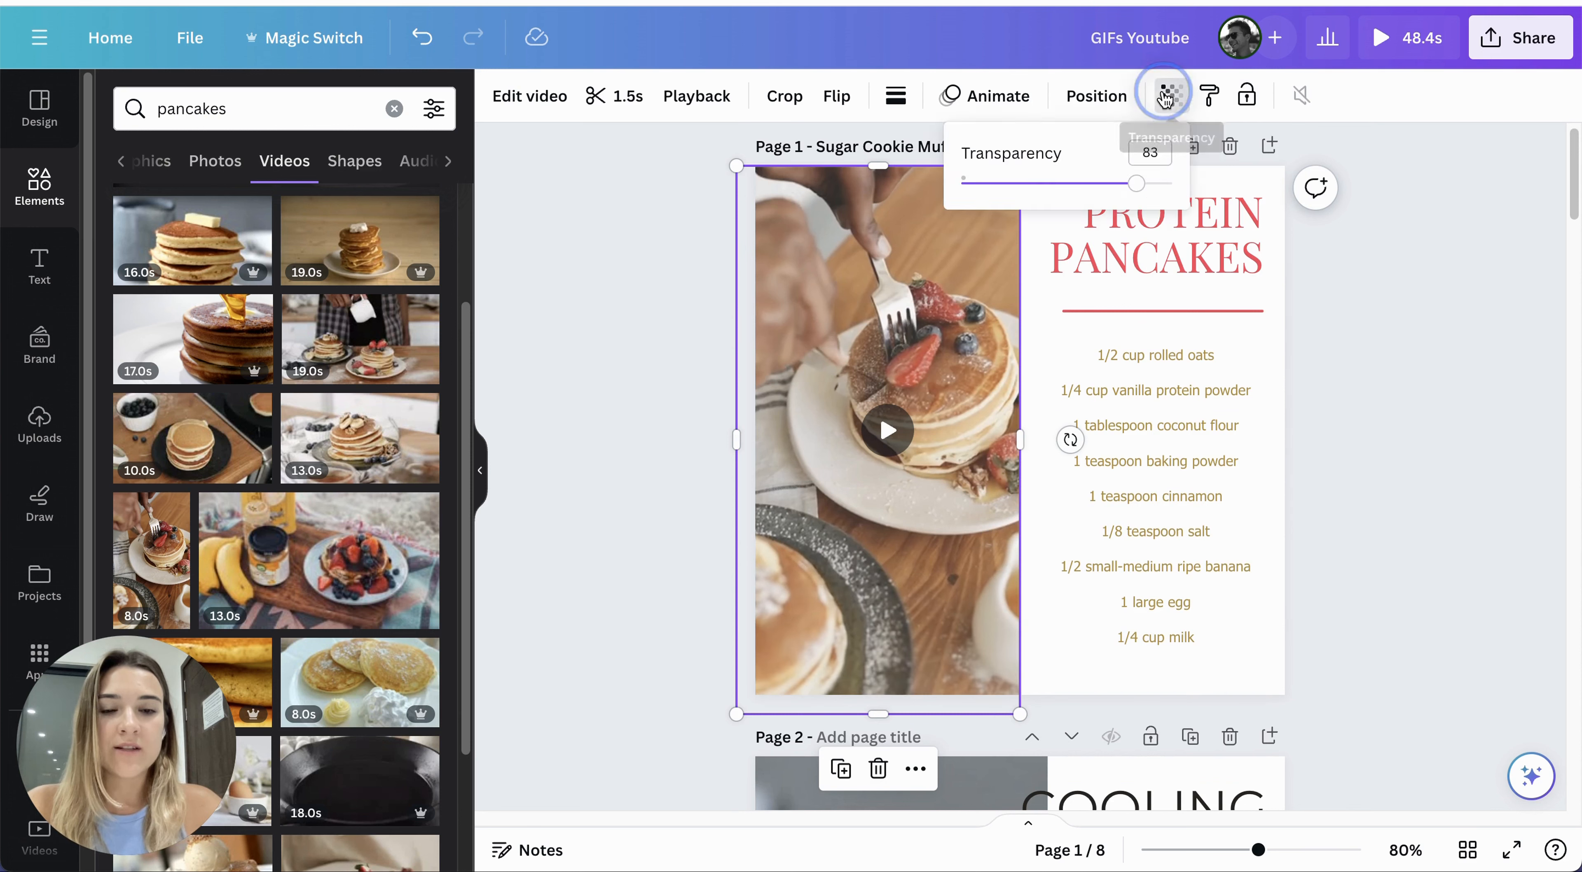
pyautogui.moveTo(1133, 191); pyautogui.dragTo(1018, 191)
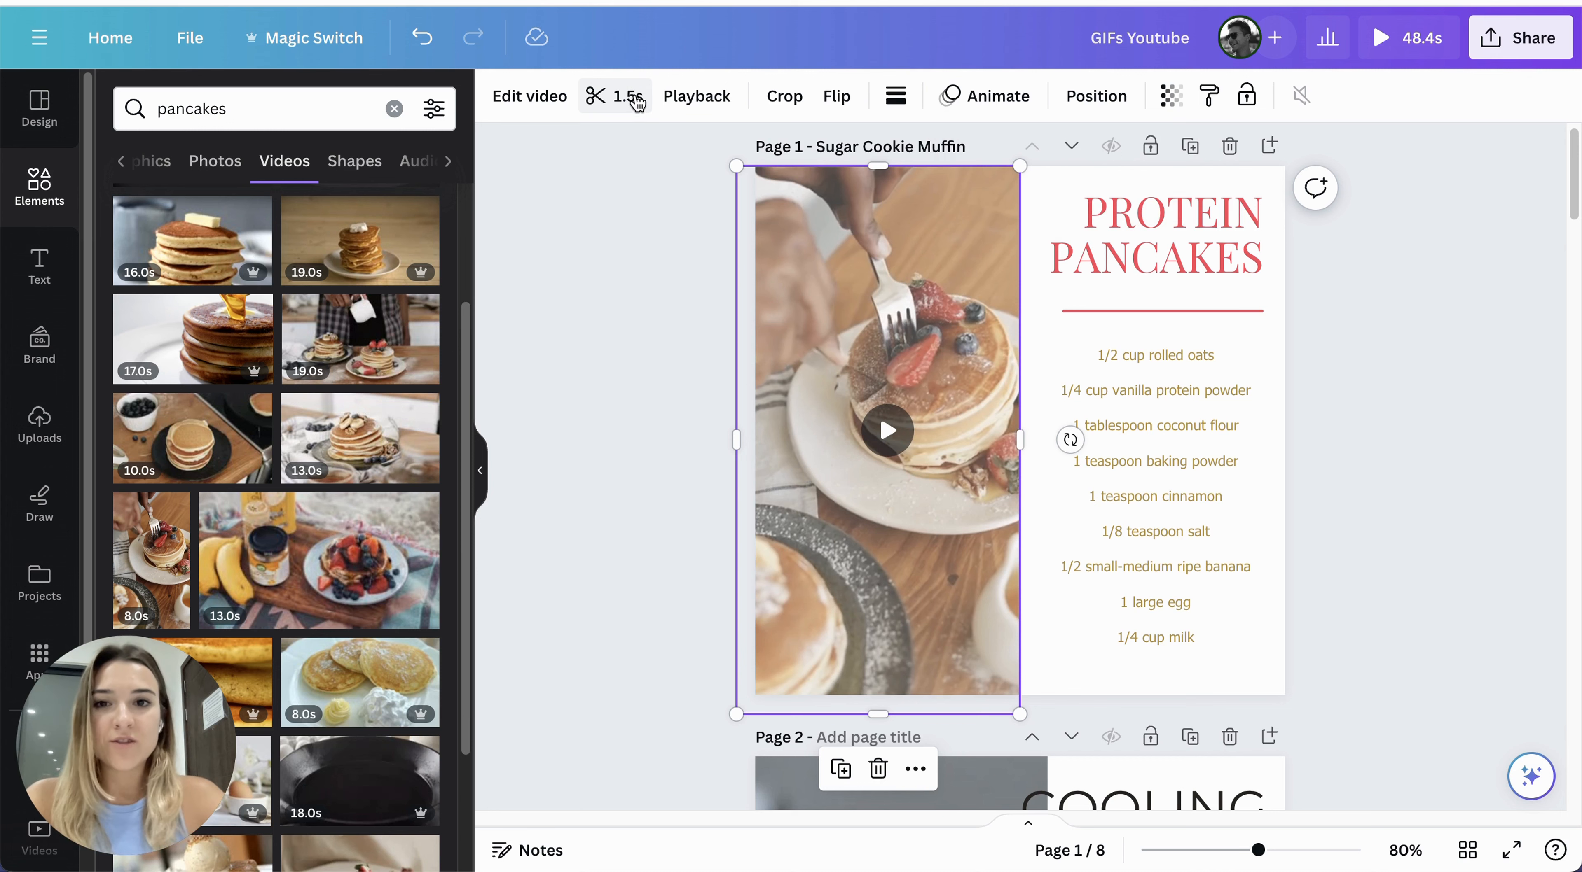
# - Extend the trim of the Protein Pancakes page's video to 2.4 seconds and open its playback settings
pyautogui.click(534, 96)
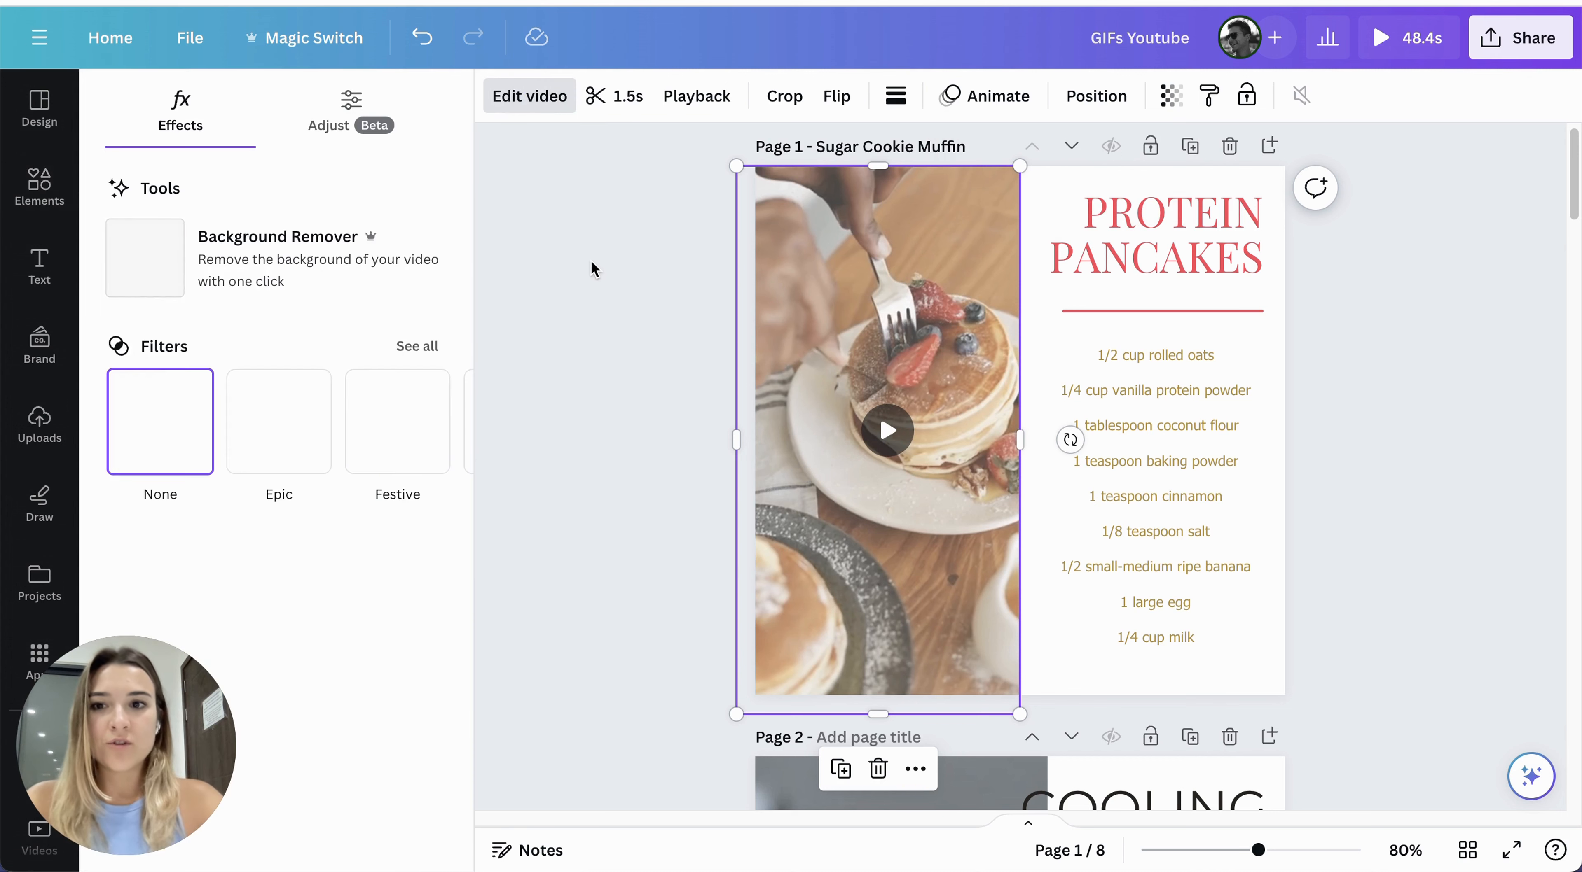
pyautogui.click(626, 99)
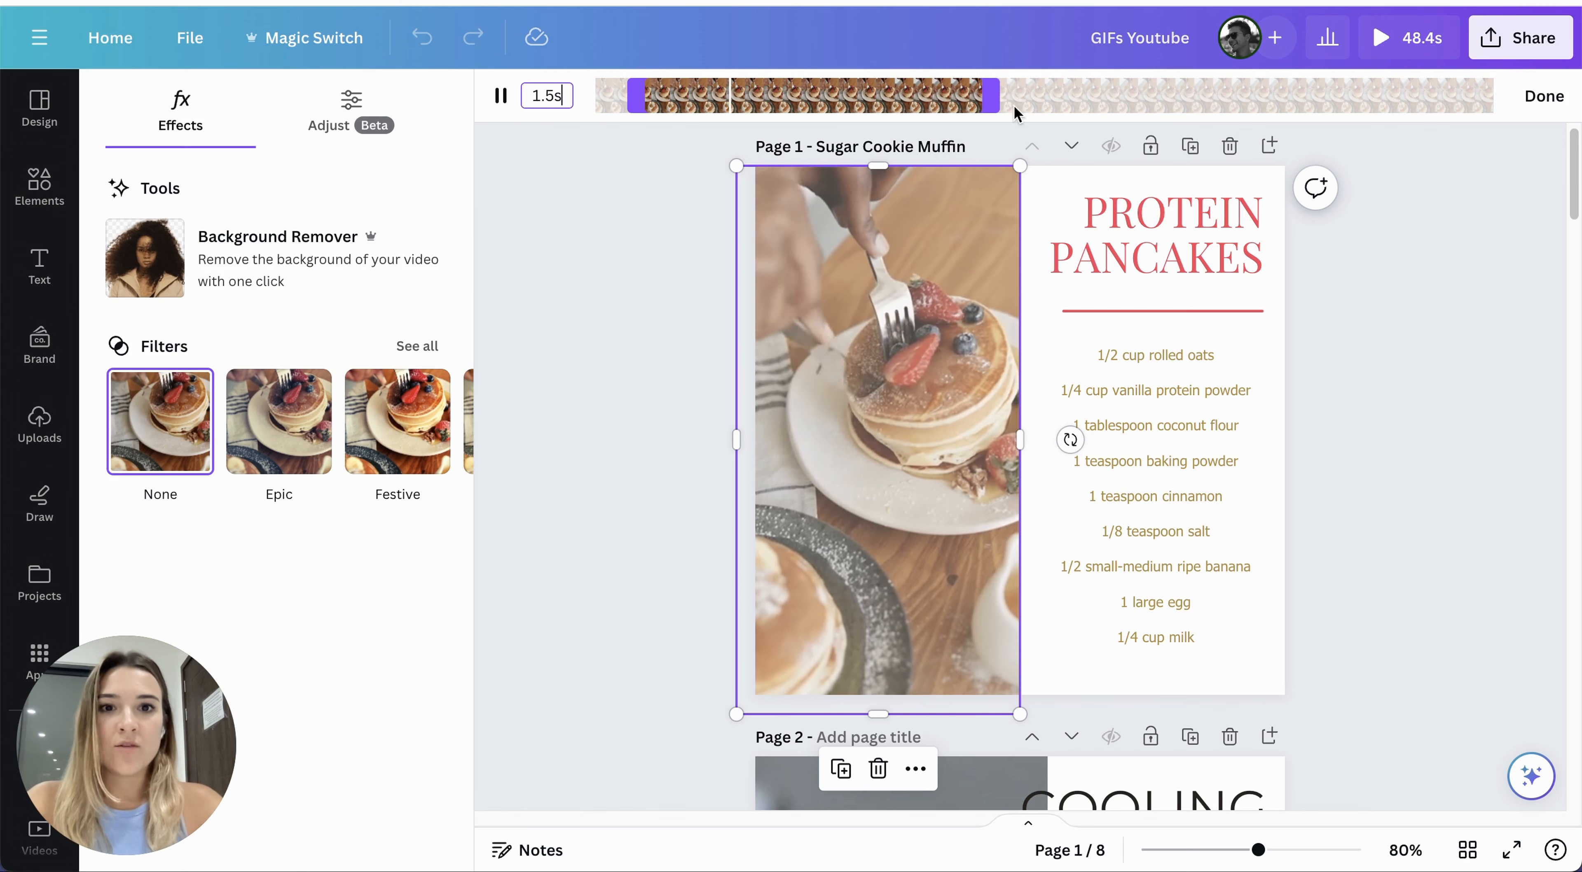
pyautogui.moveTo(1013, 101); pyautogui.dragTo(1194, 102)
pyautogui.click(884, 430)
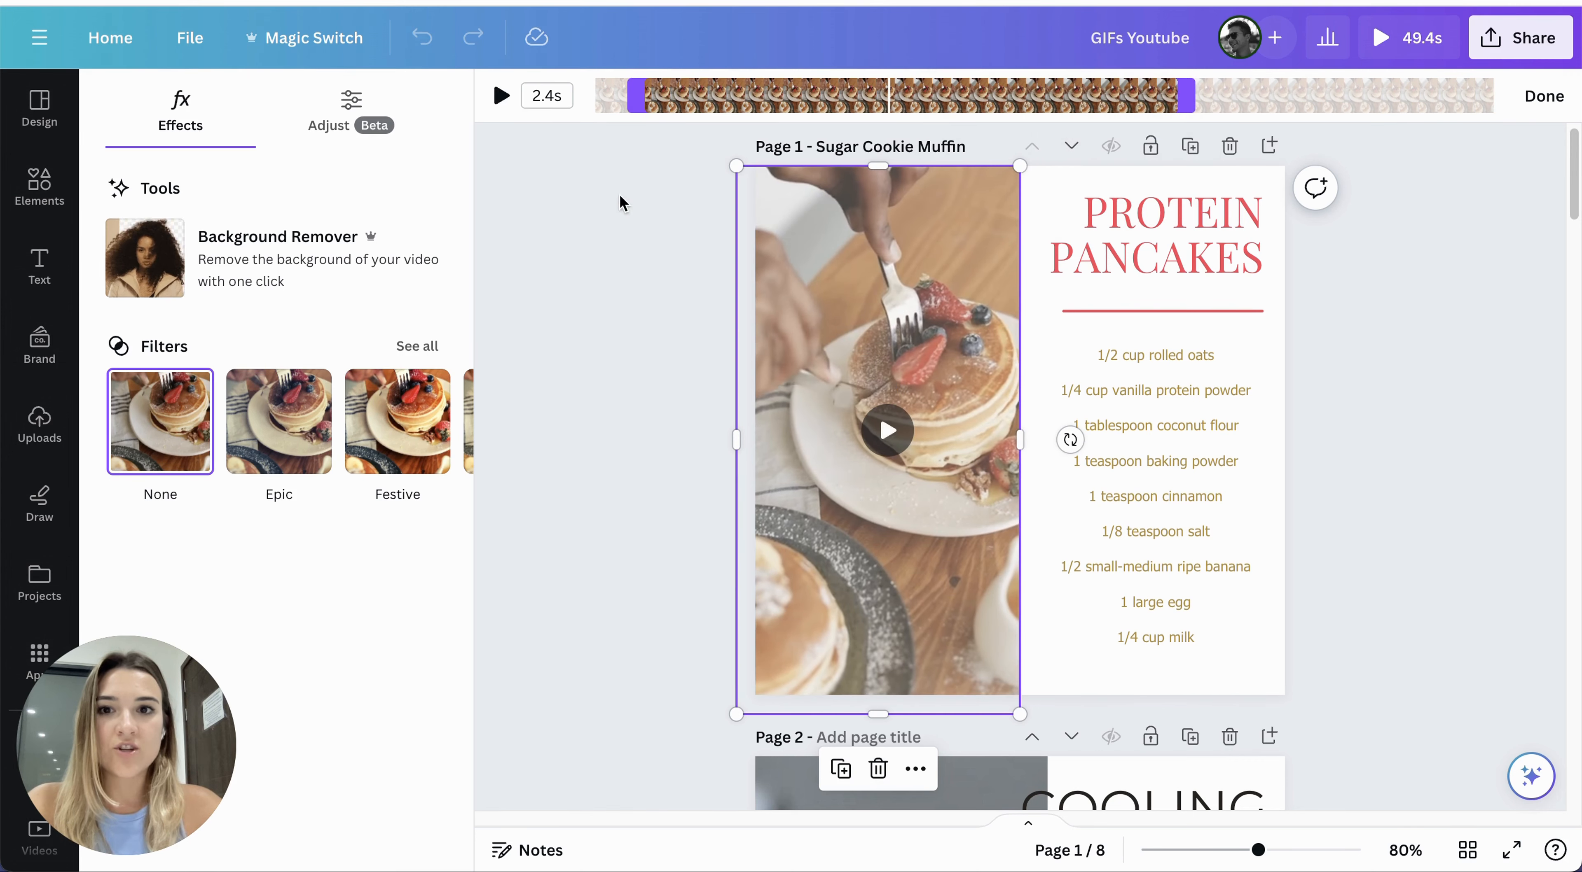
pyautogui.click(594, 215)
pyautogui.click(737, 272)
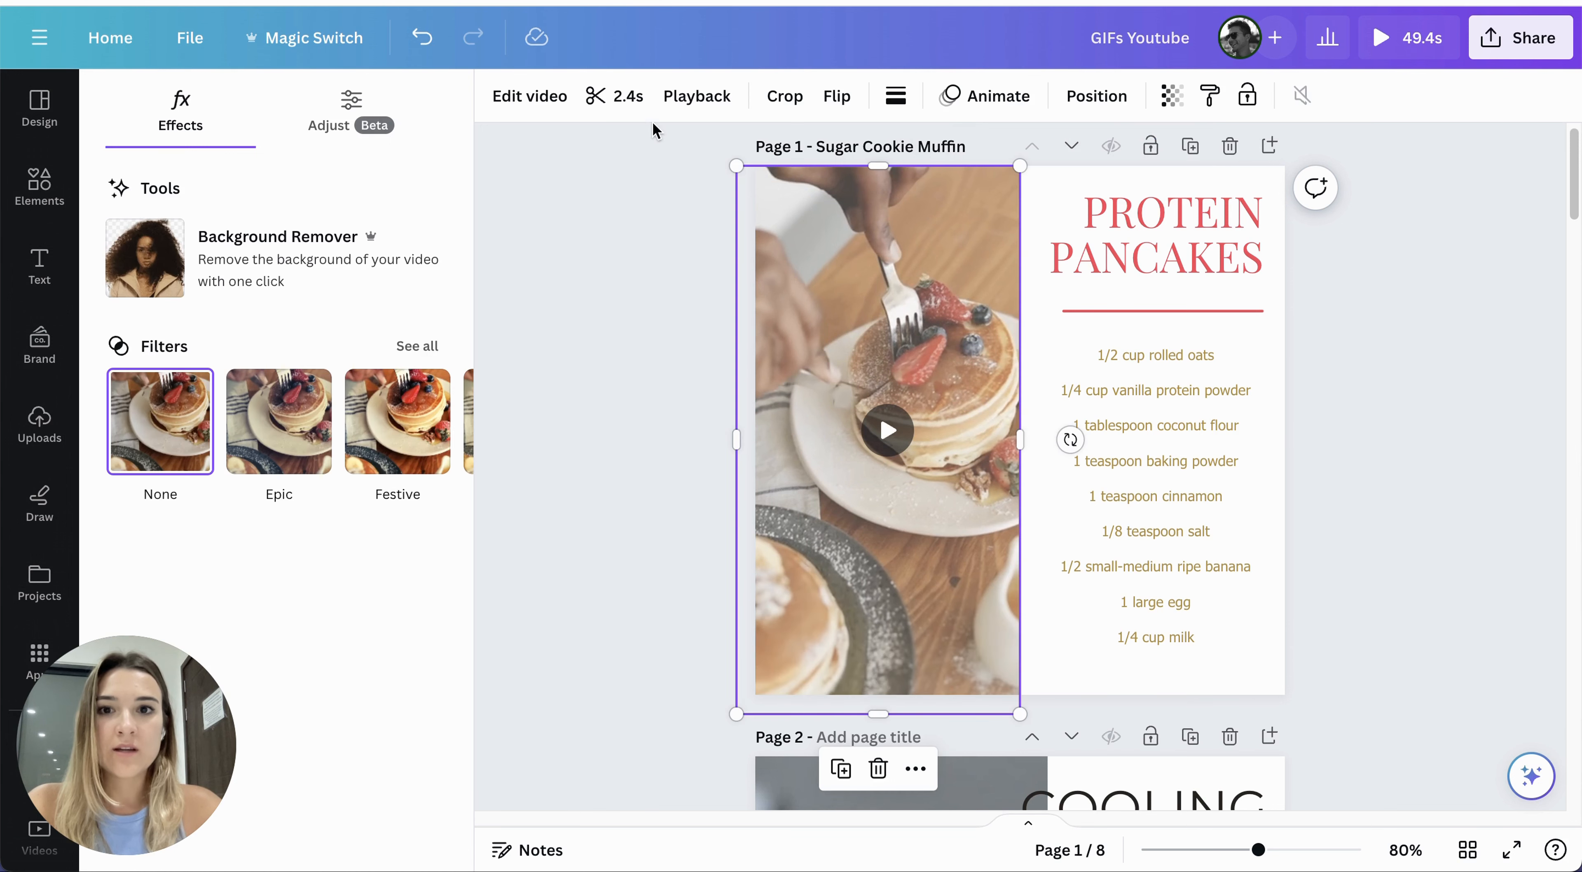
pyautogui.click(696, 96)
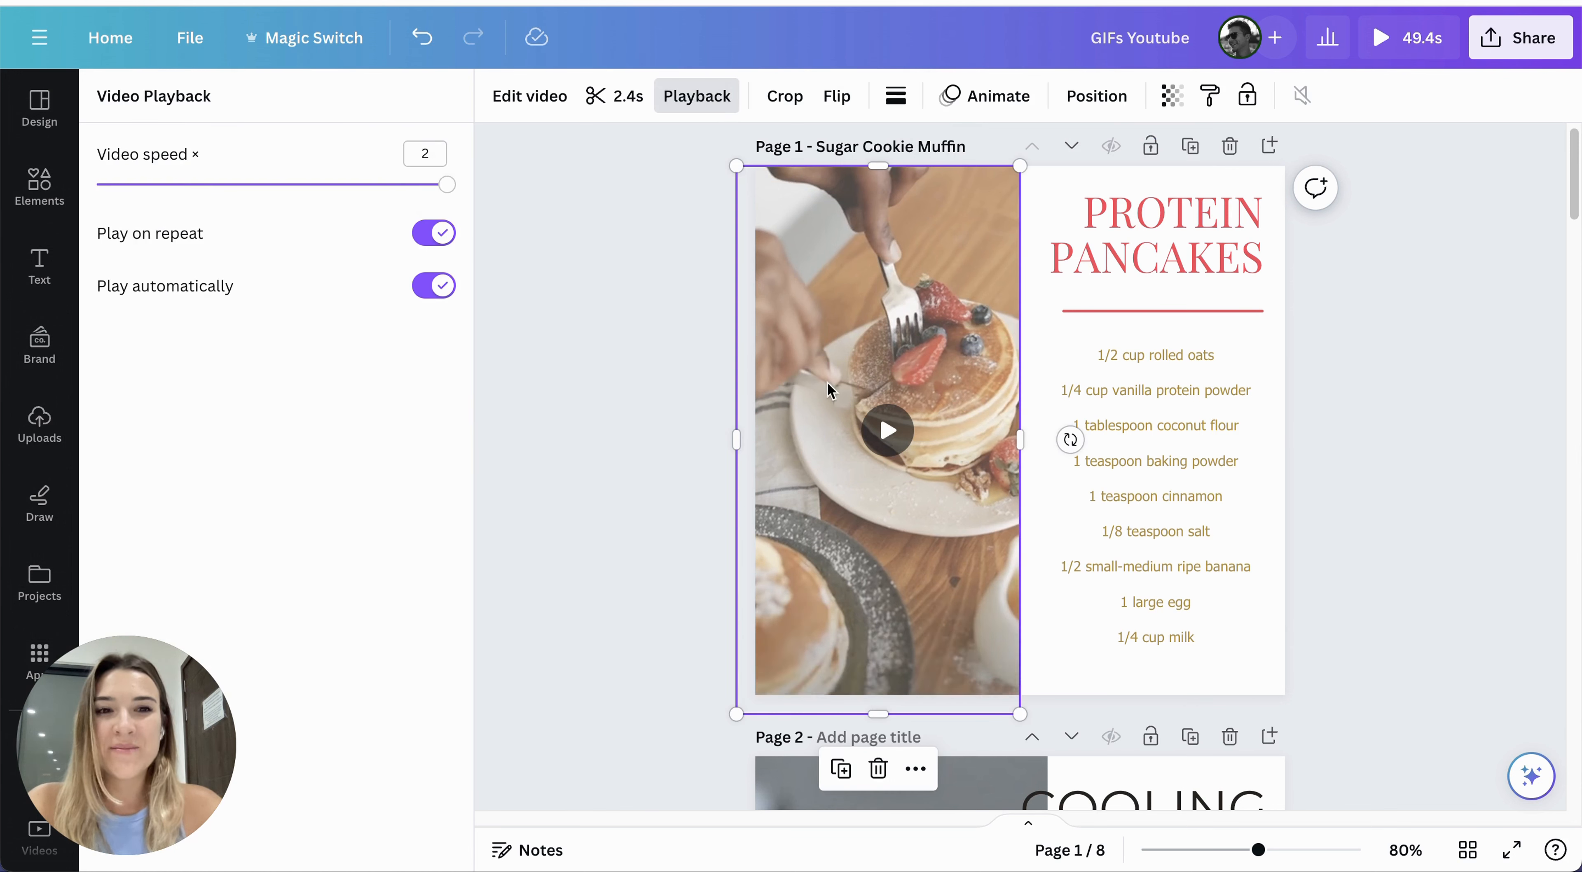
# - Download the design with GIF as the file type
pyautogui.click(1496, 59)
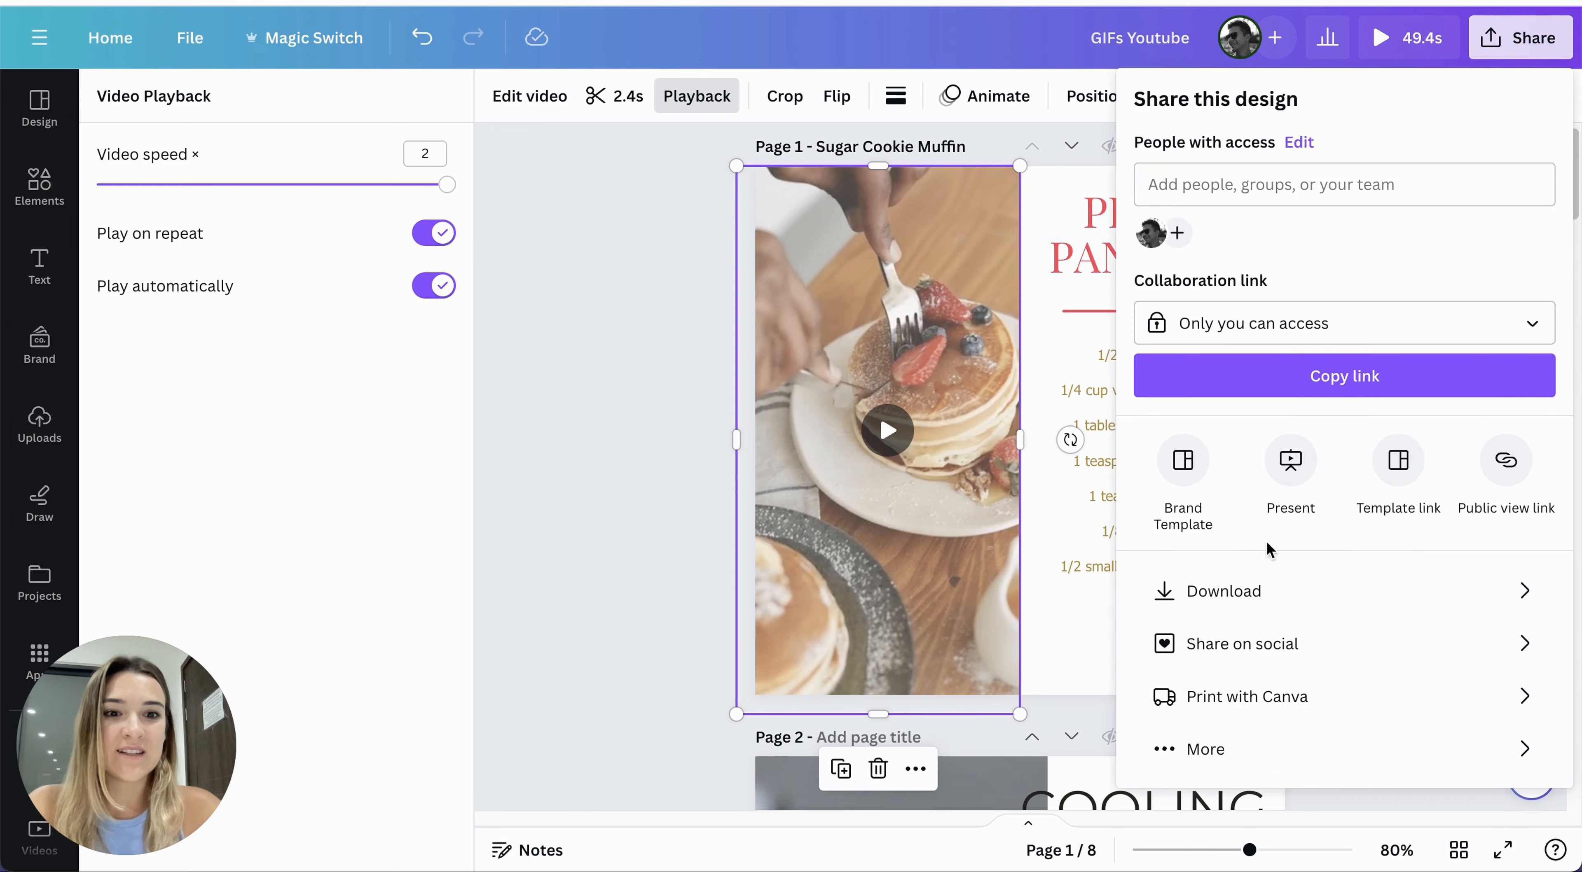
pyautogui.click(1302, 593)
pyautogui.click(1320, 191)
pyautogui.scroll(-2, 1289, 444)
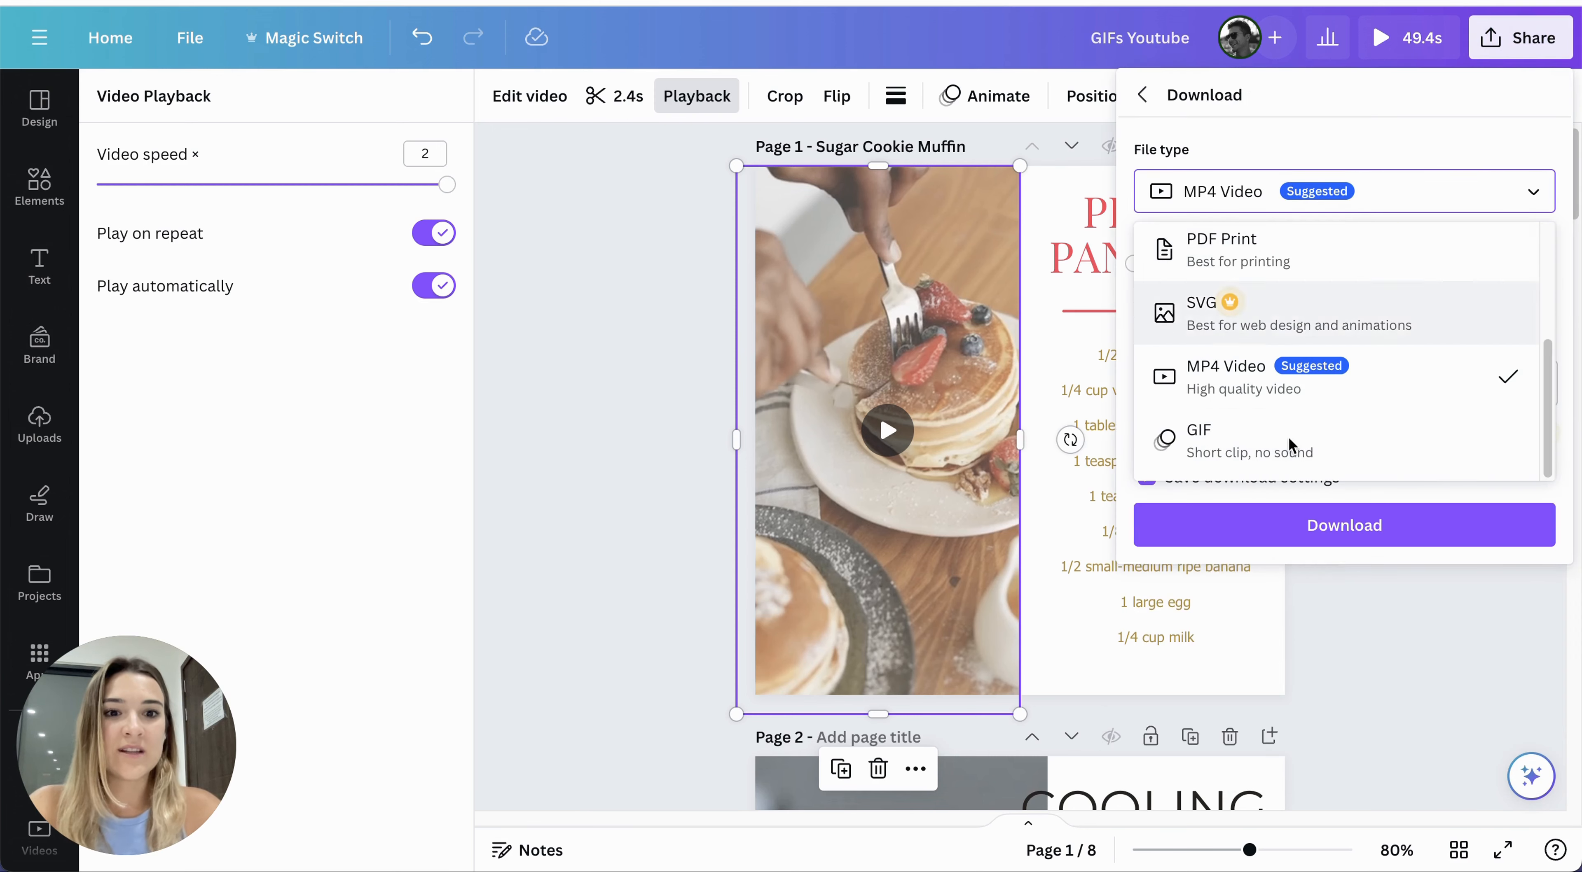
pyautogui.click(1303, 461)
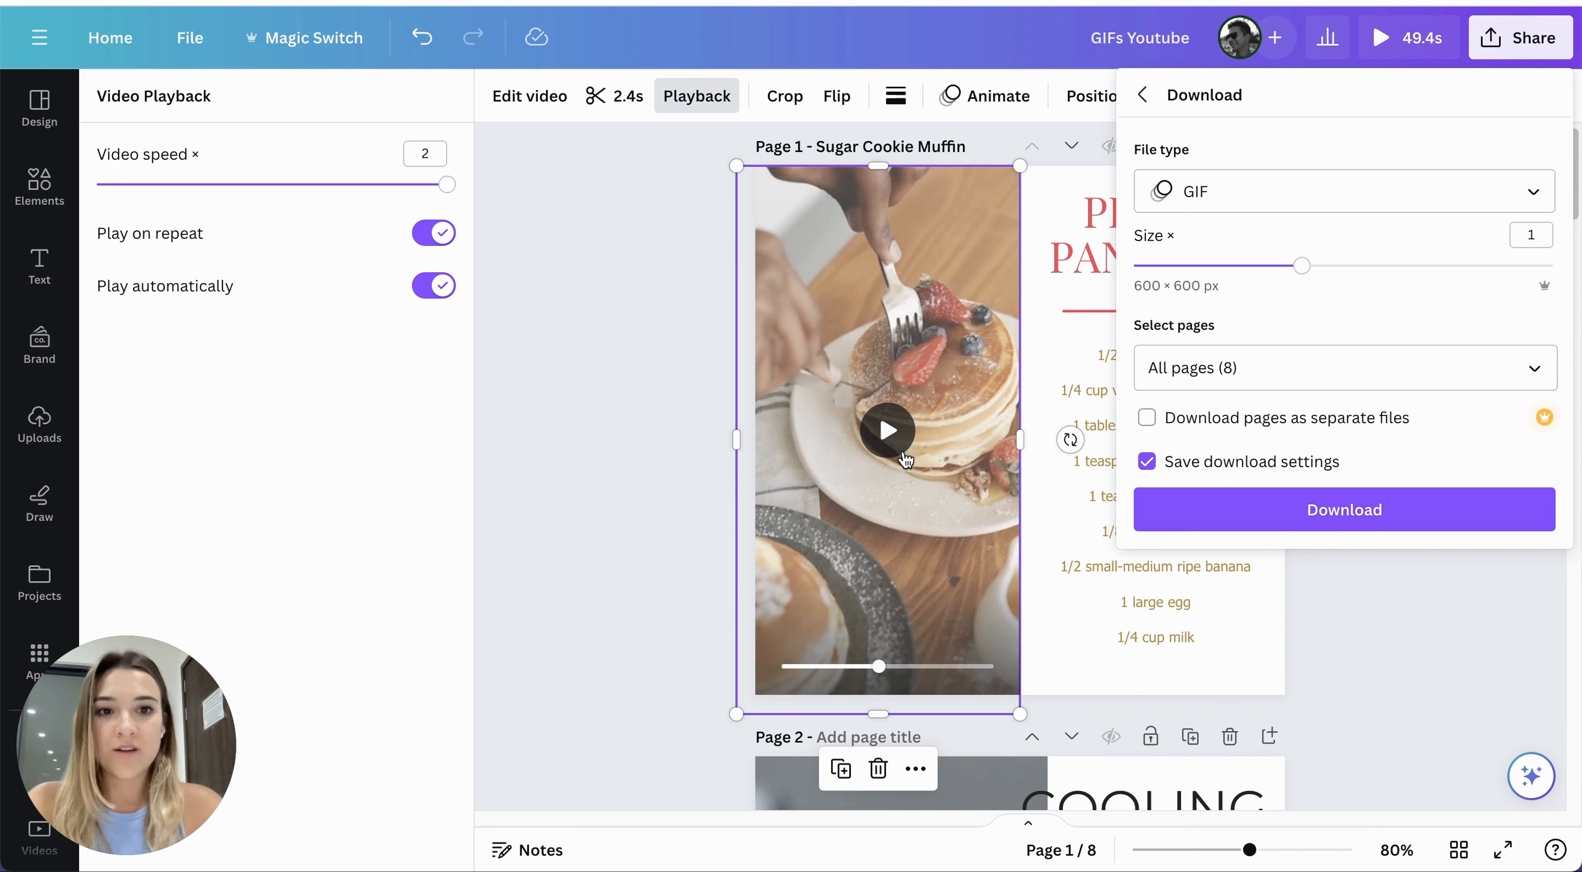
pyautogui.click(1266, 204)
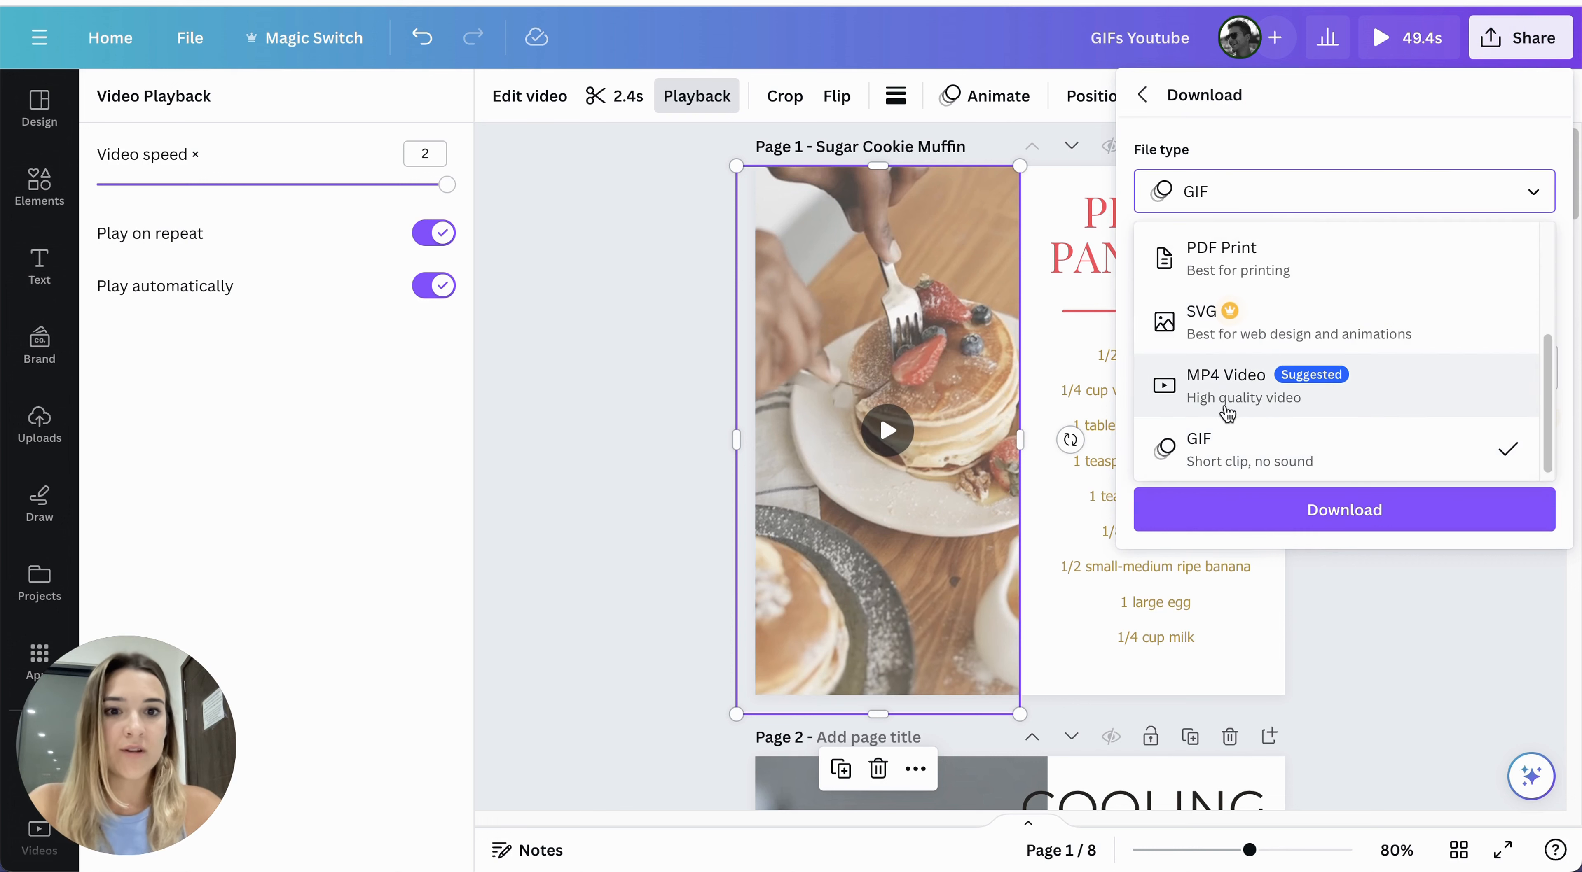
pyautogui.click(1279, 469)
pyautogui.click(1403, 187)
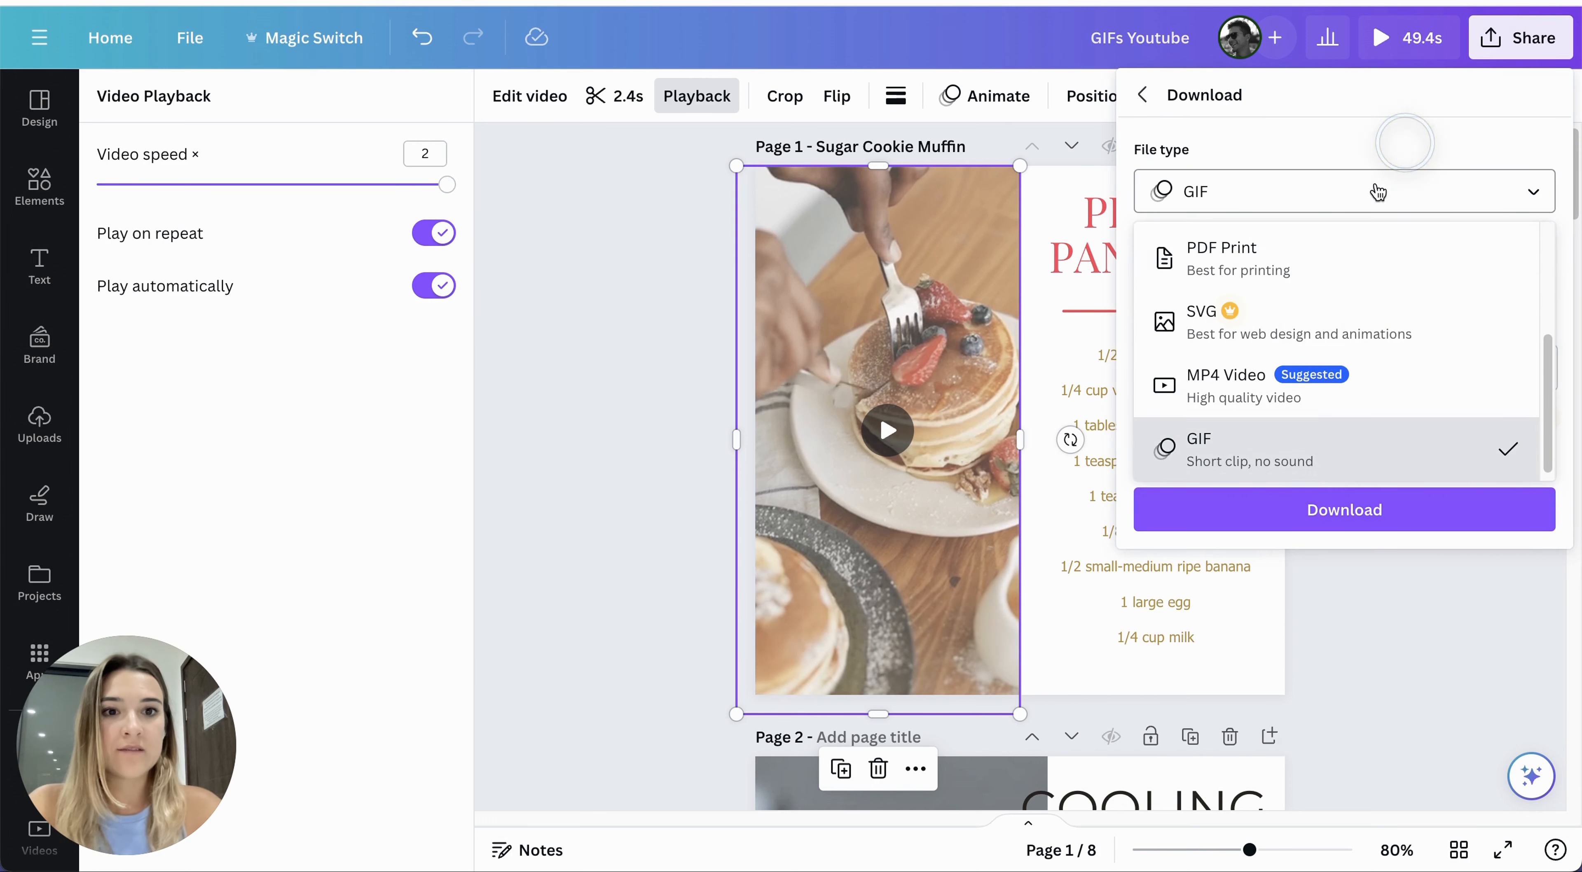
pyautogui.click(1320, 430)
pyautogui.click(1301, 508)
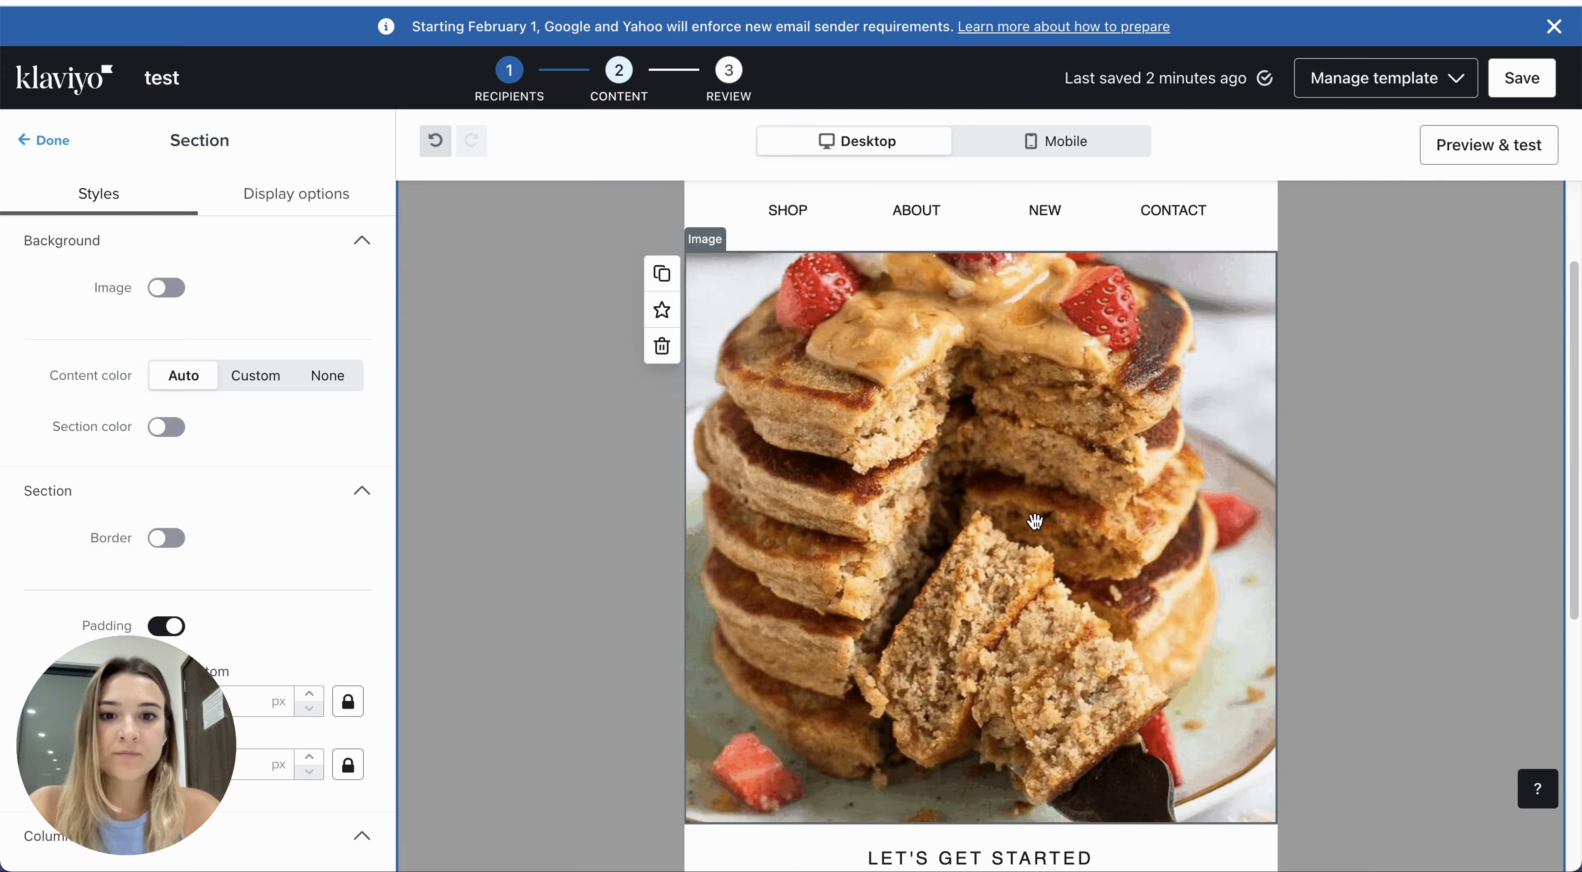
# - Switch to the Klaviyo email, replace the pancake stack GIF with the Protein Pancakes recipe GIF and review it in the layout
pyautogui.click(1035, 519)
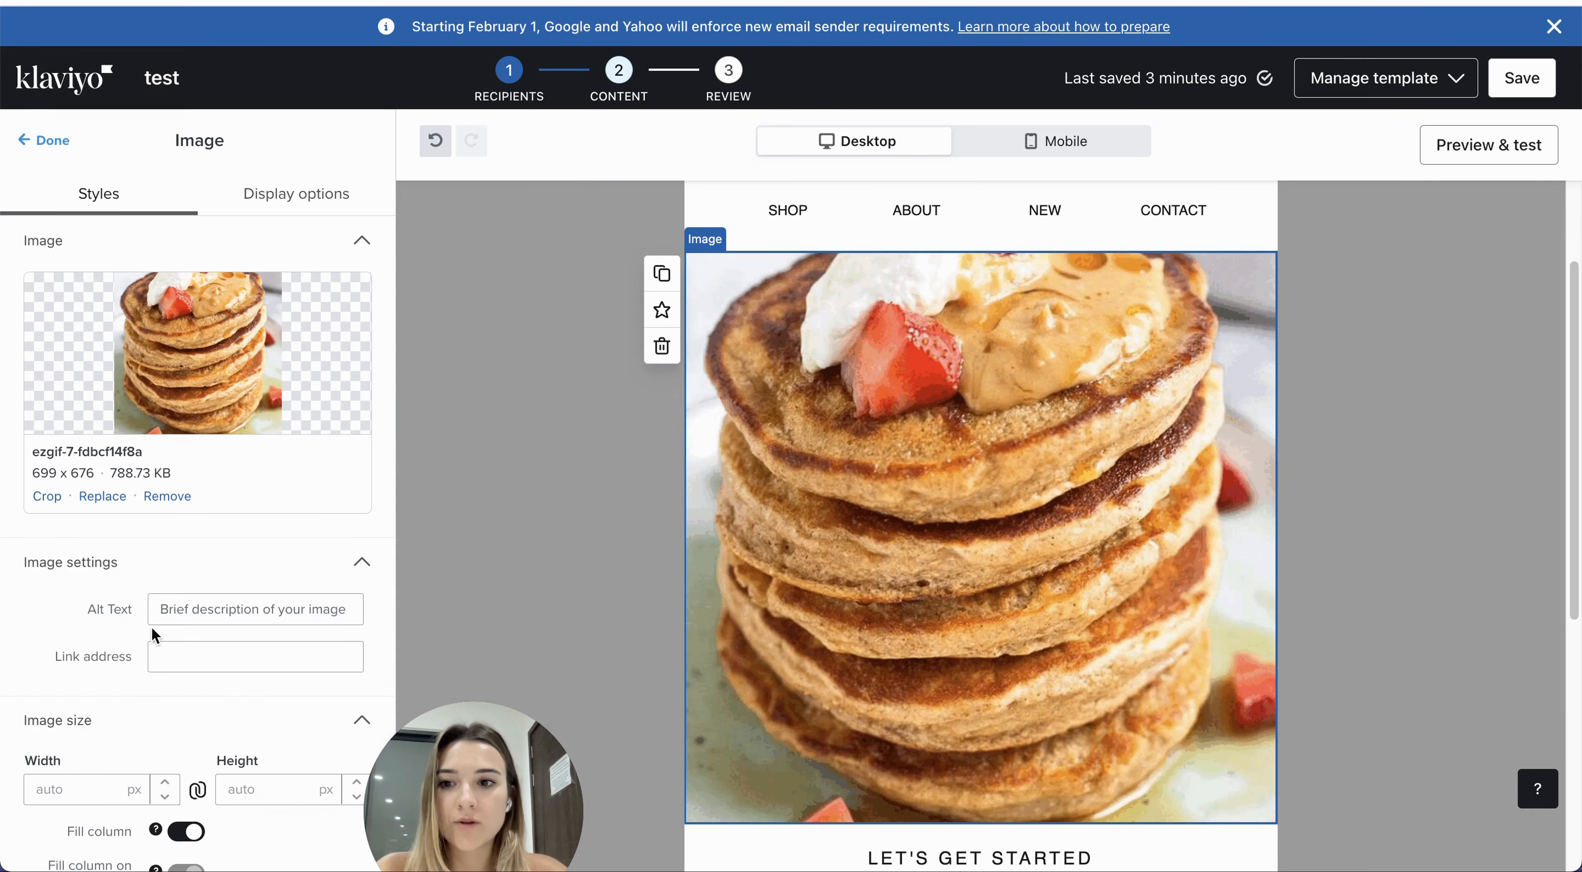
pyautogui.click(95, 497)
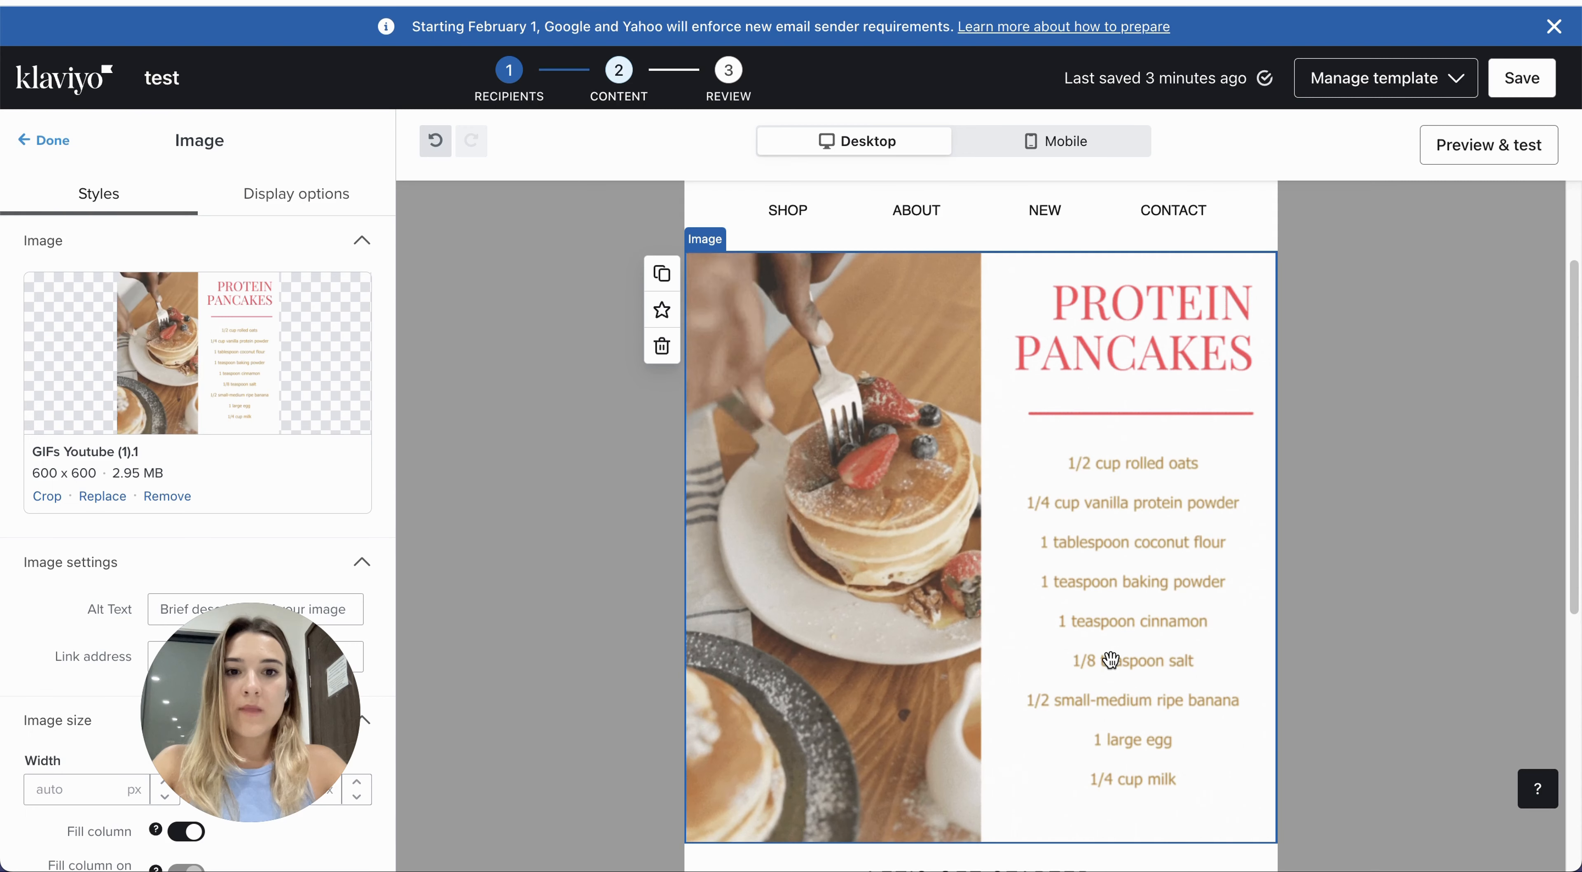
pyautogui.scroll(2, 1124, 707)
pyautogui.scroll(-2, 1123, 706)
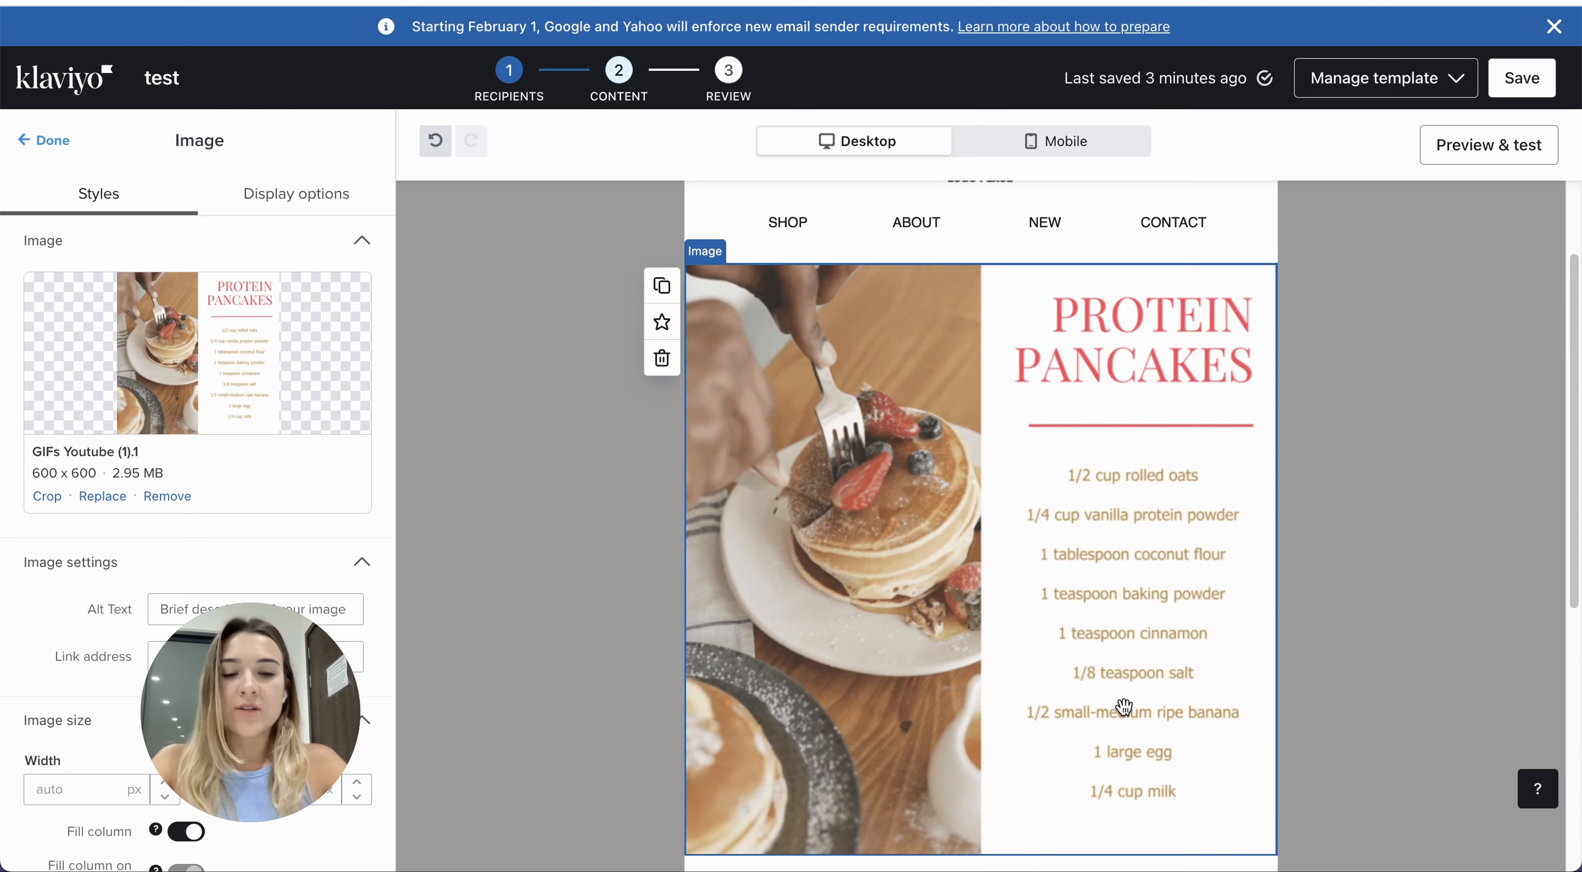
pyautogui.scroll(1, 1081, 654)
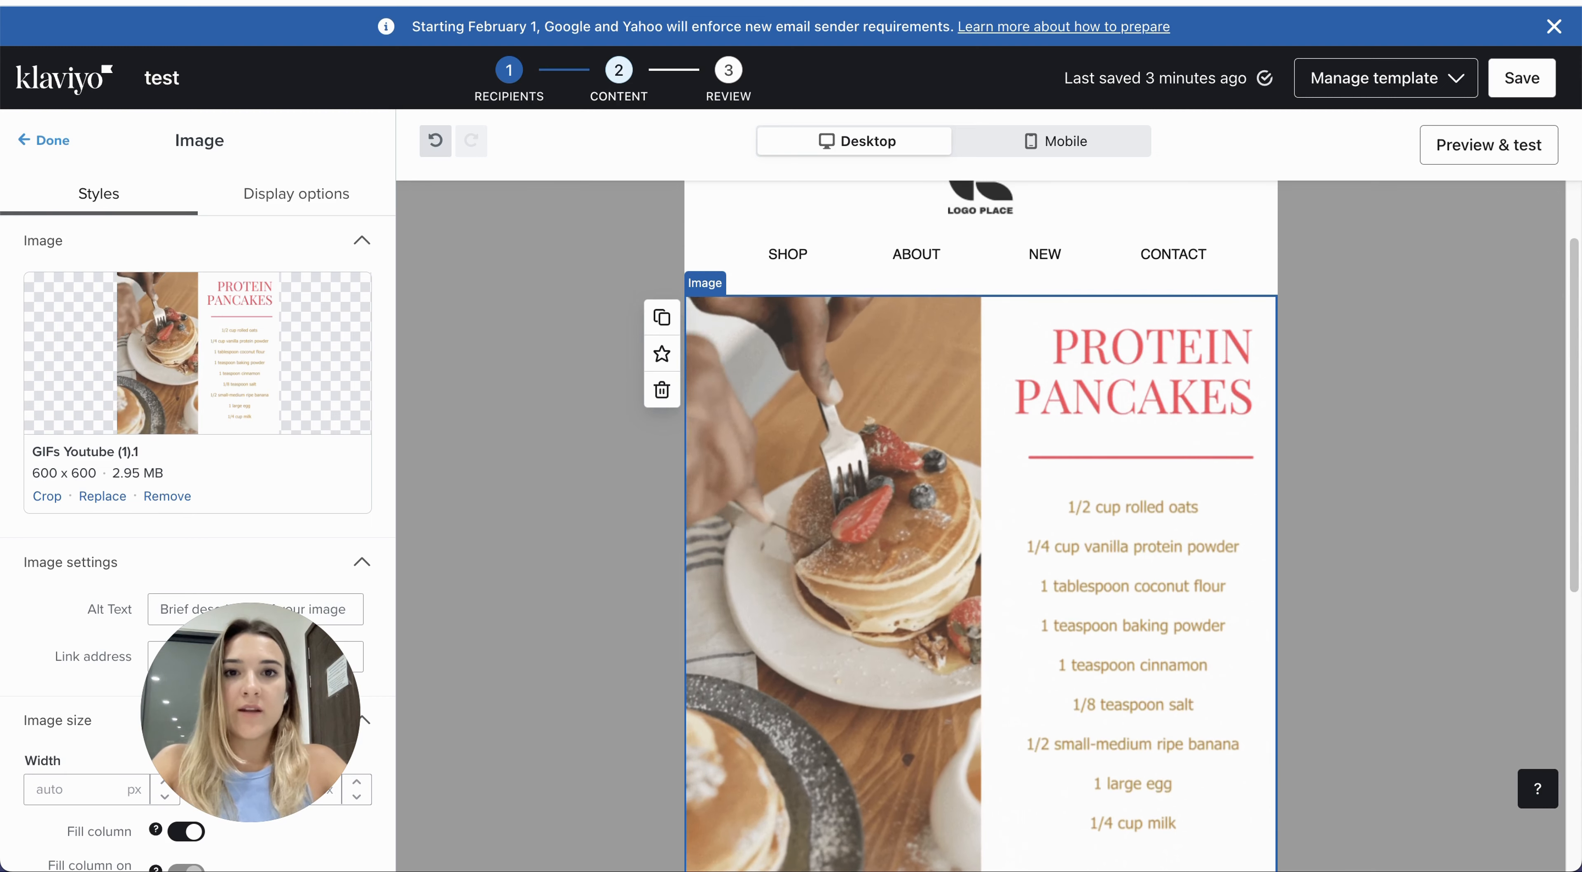
pyautogui.scroll(-7, 1139, 531)
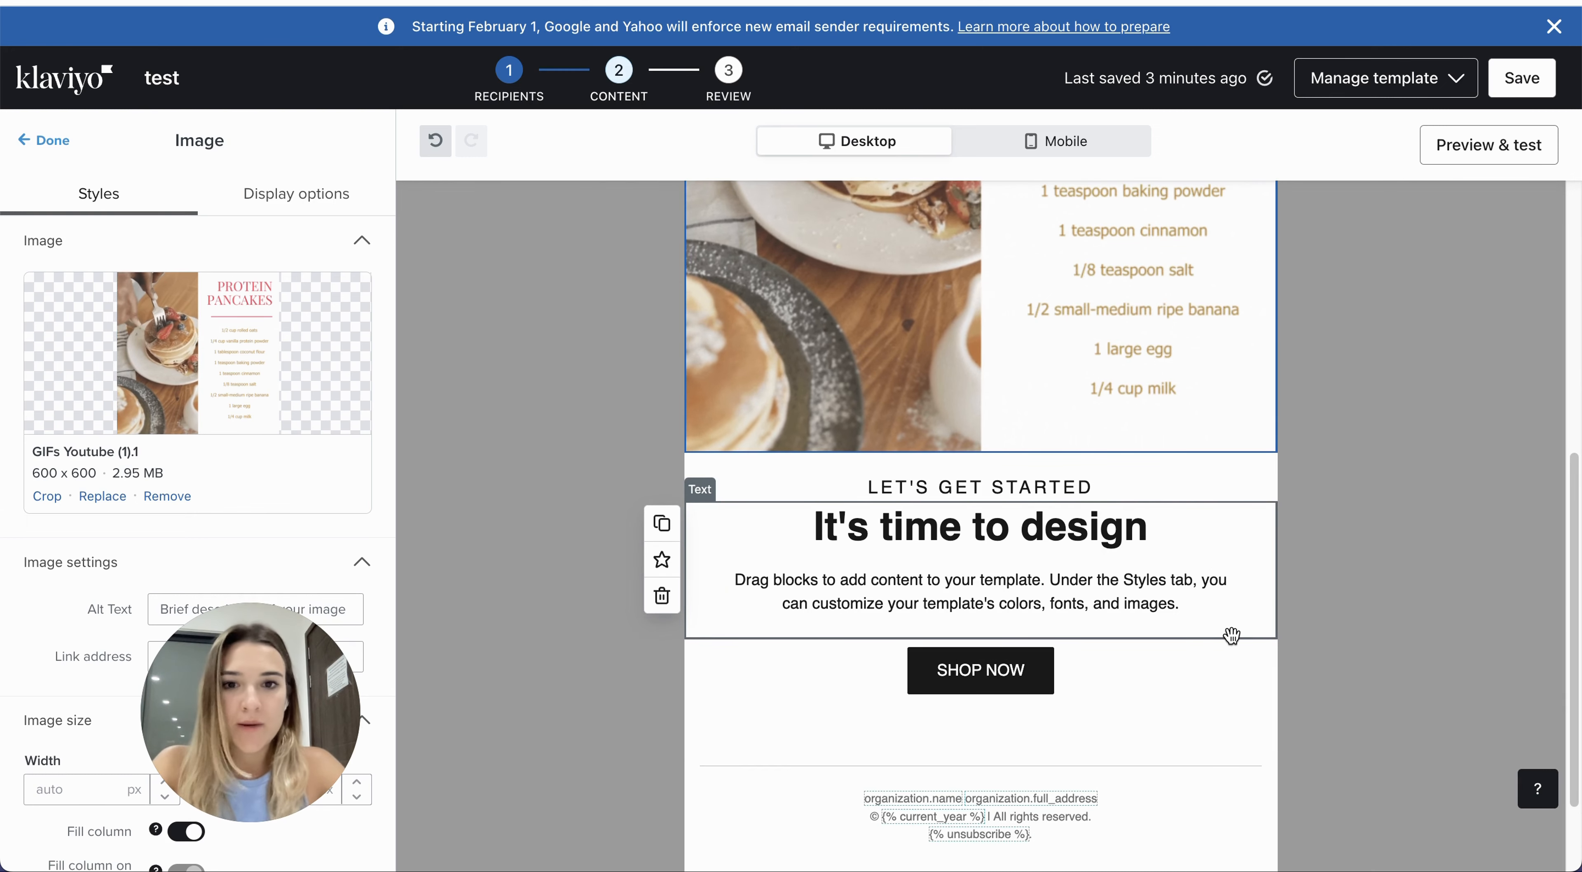
pyautogui.scroll(7, 1233, 638)
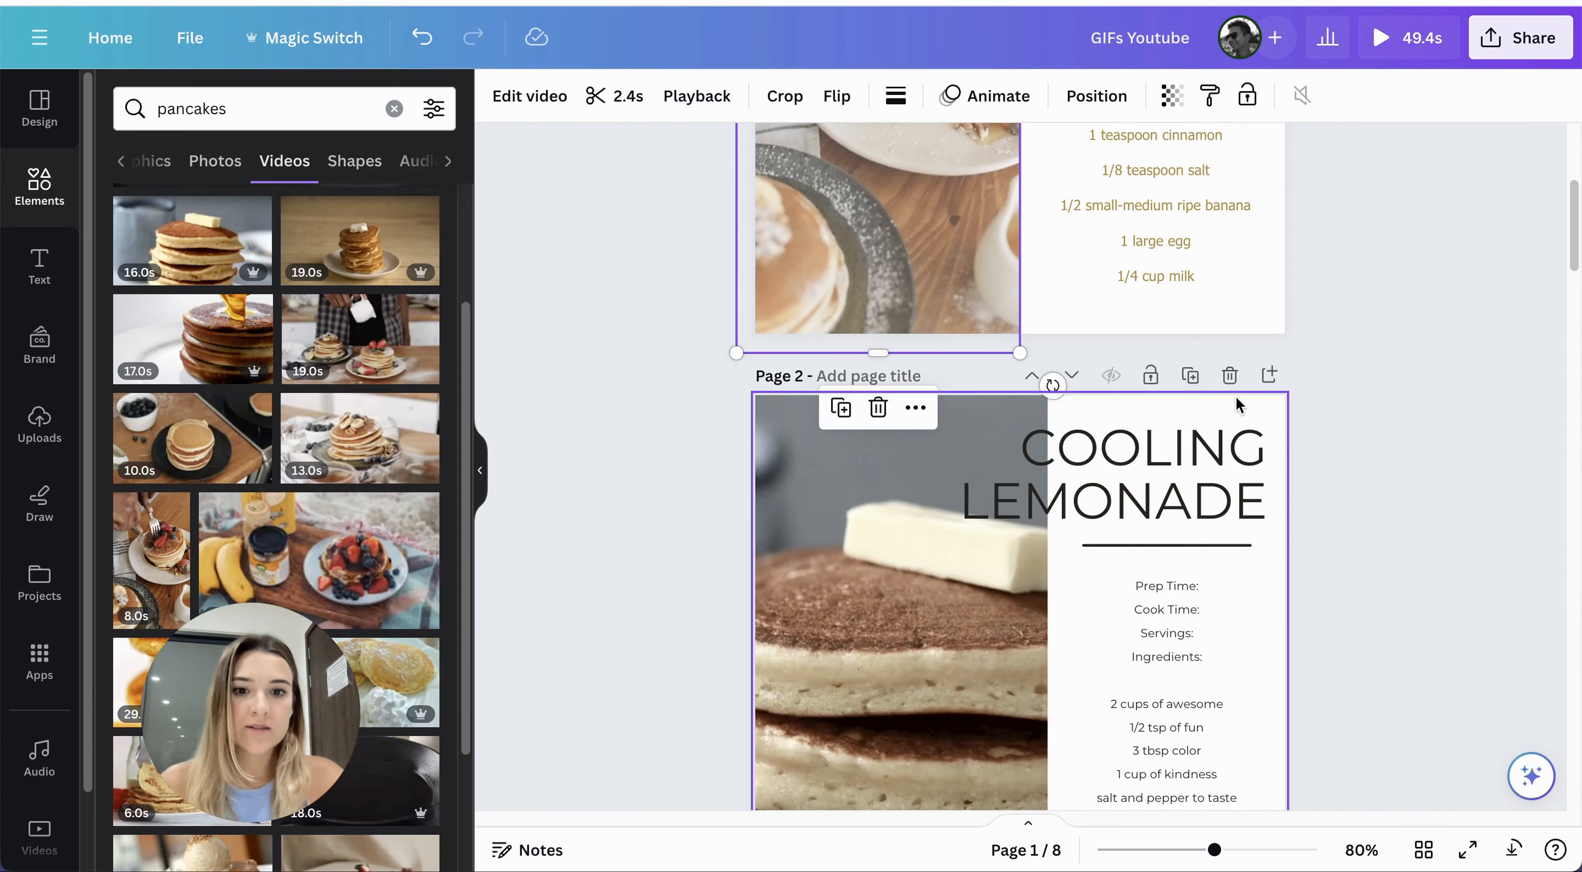
# - Switch back to Canva, delete the Cooling Lemonade page and look over the SALE page that follows the Protein Pancakes page
pyautogui.scroll(-5, 1234, 399)
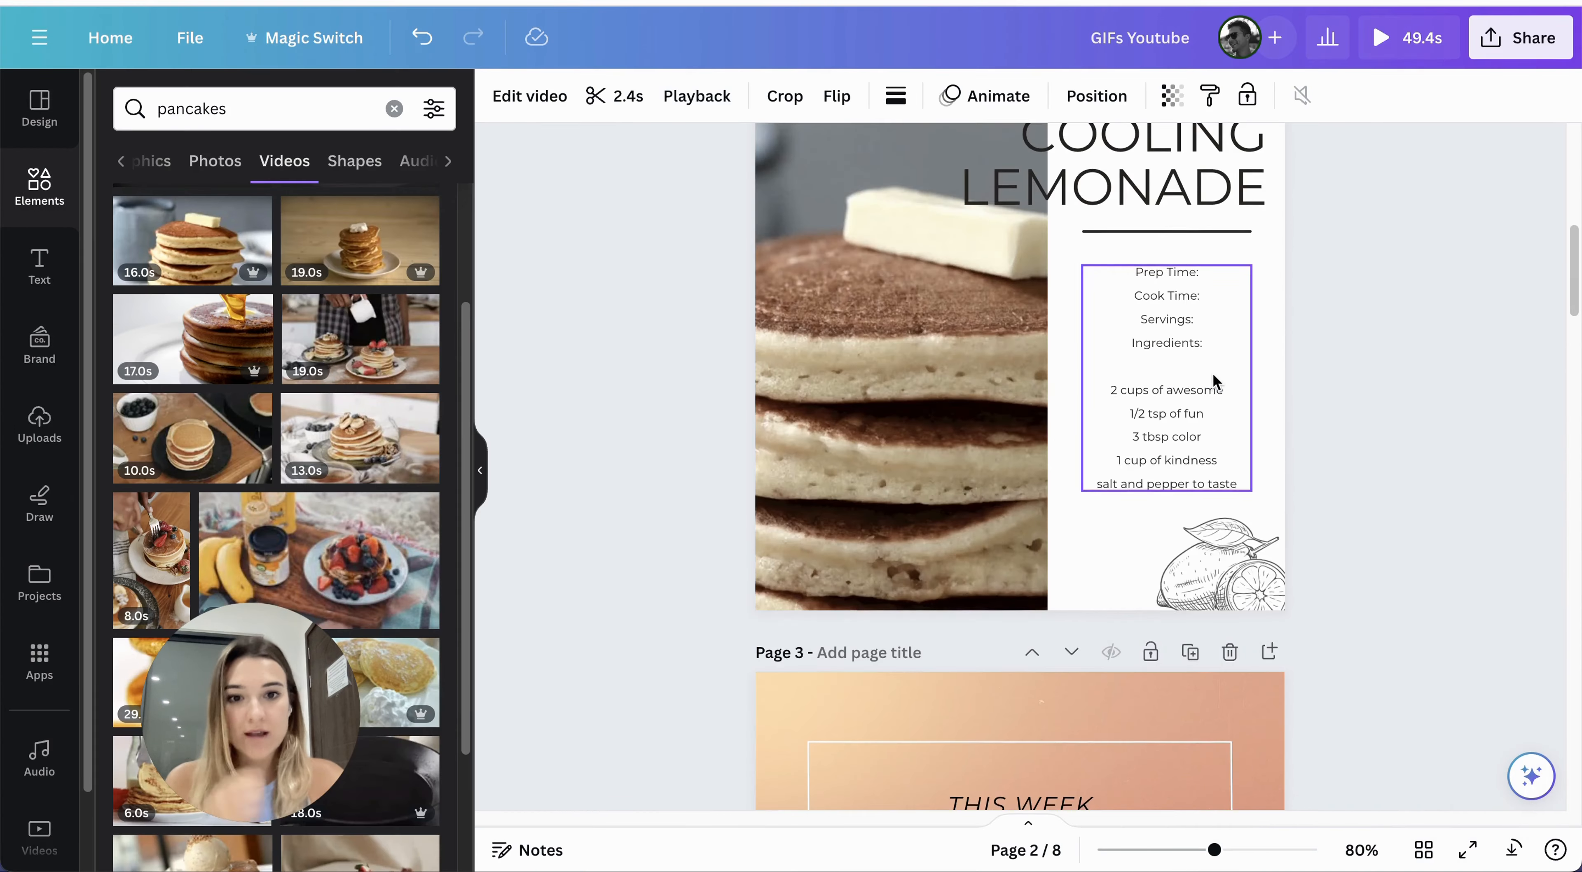
pyautogui.scroll(5, 1222, 394)
pyautogui.click(1229, 414)
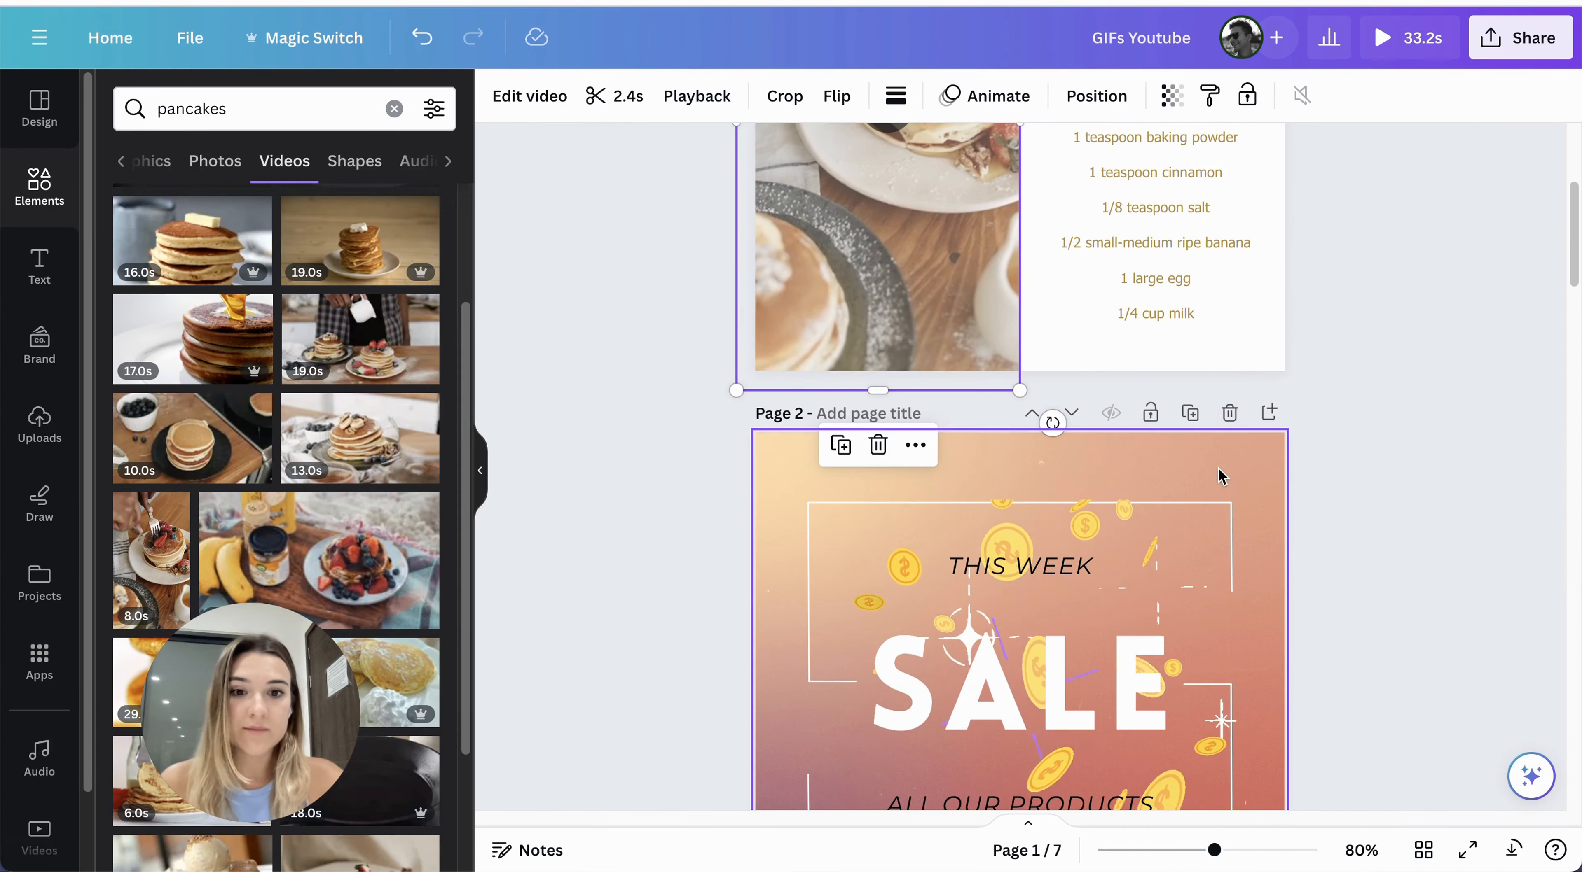
pyautogui.scroll(-5, 1219, 470)
pyautogui.click(948, 439)
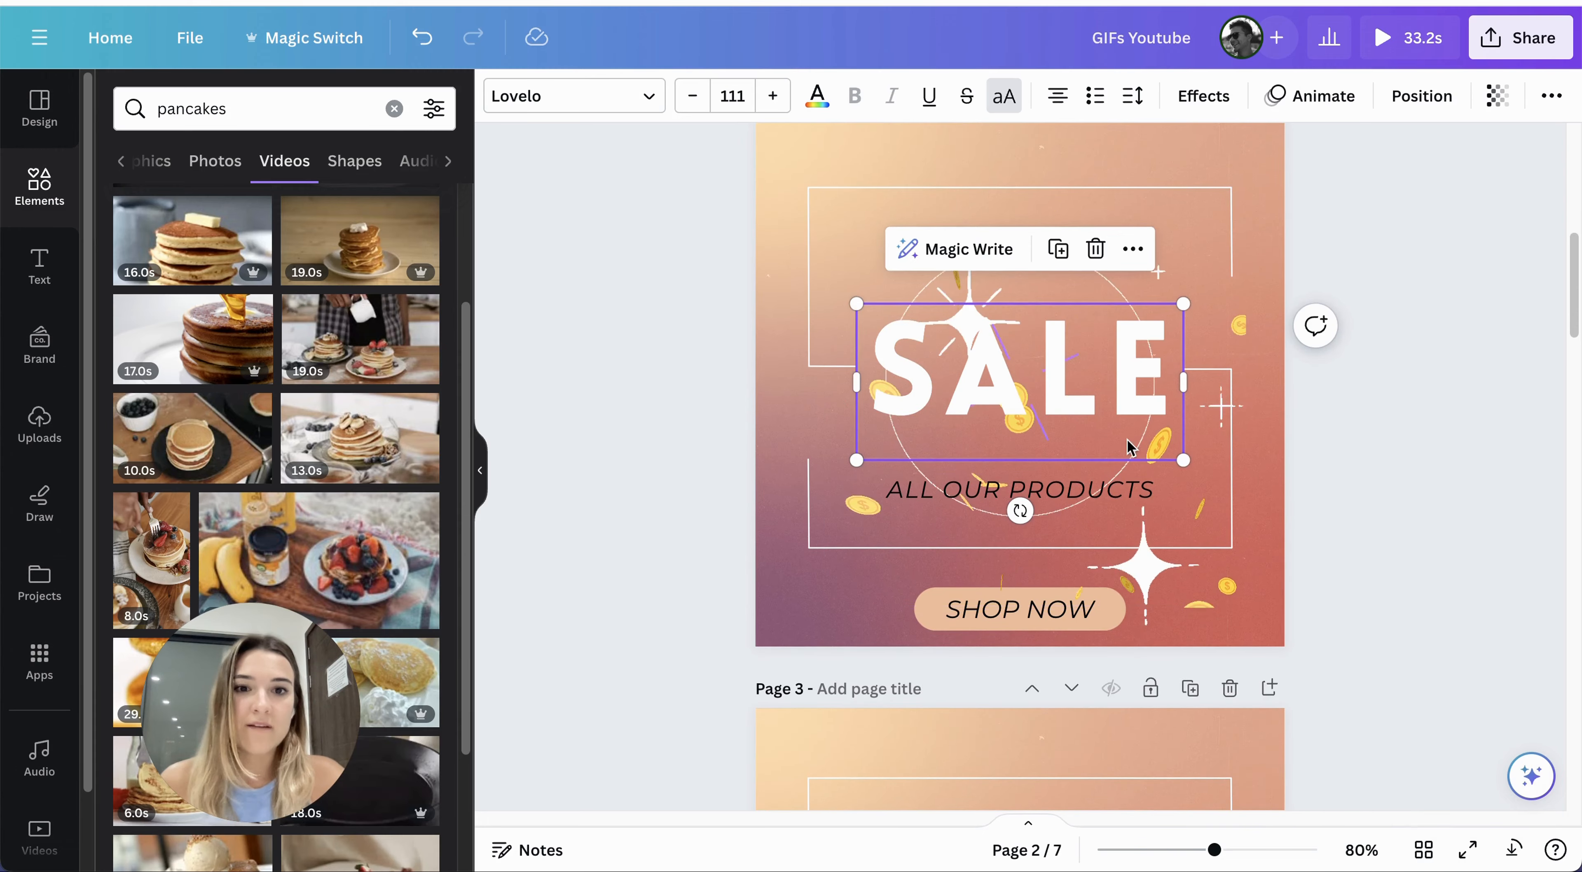
pyautogui.scroll(4, 1130, 449)
pyautogui.scroll(-4, 1092, 699)
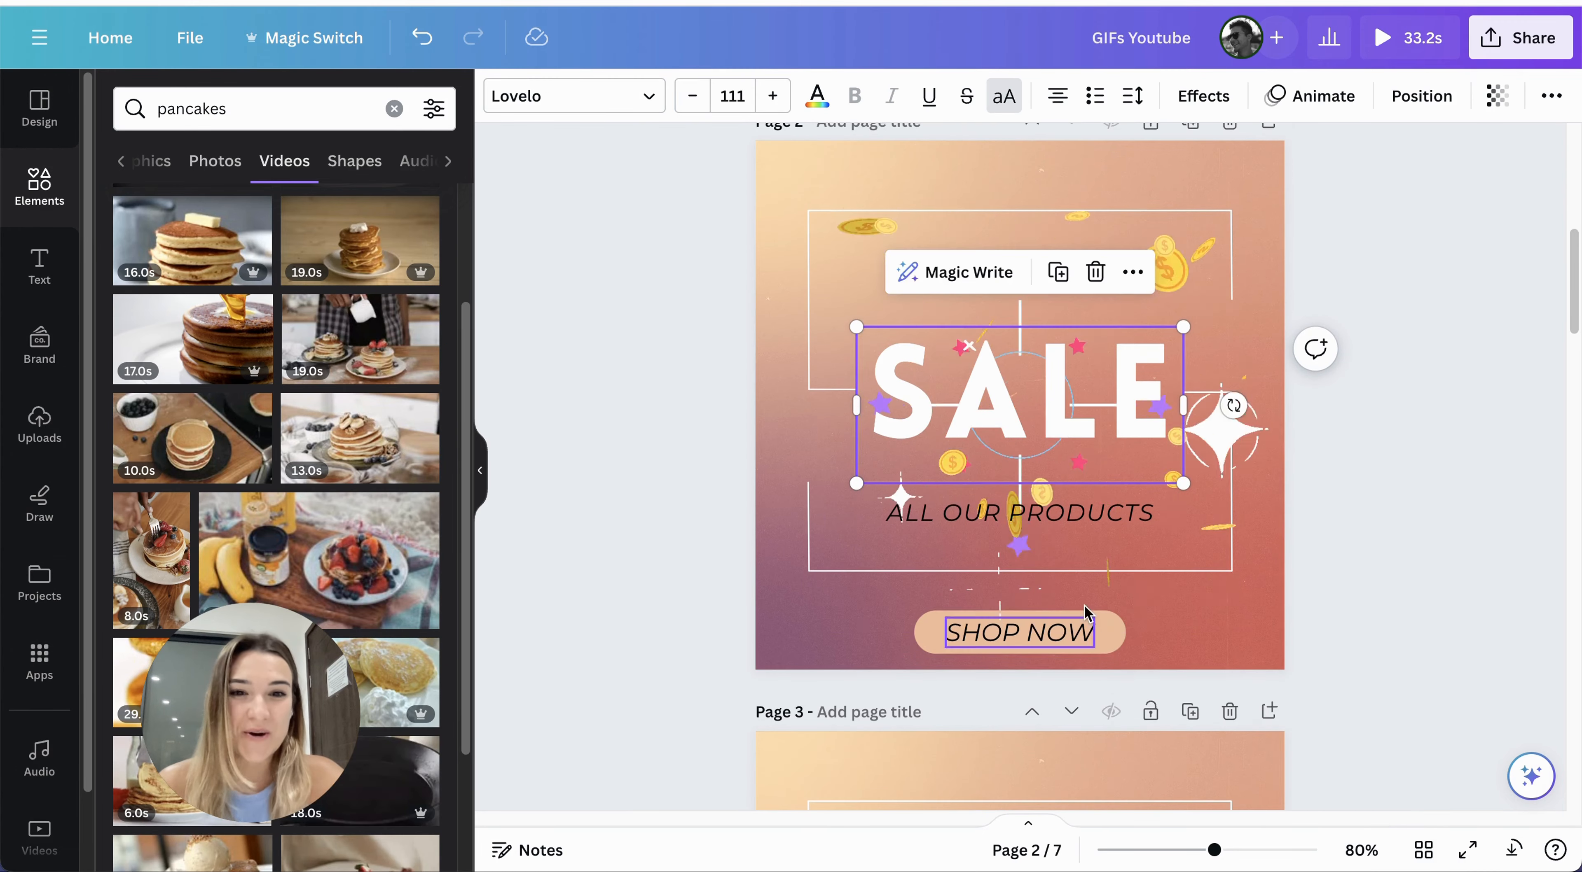
# - Search the design templates for sale and browse the results
pyautogui.click(39, 107)
pyautogui.click(290, 108)
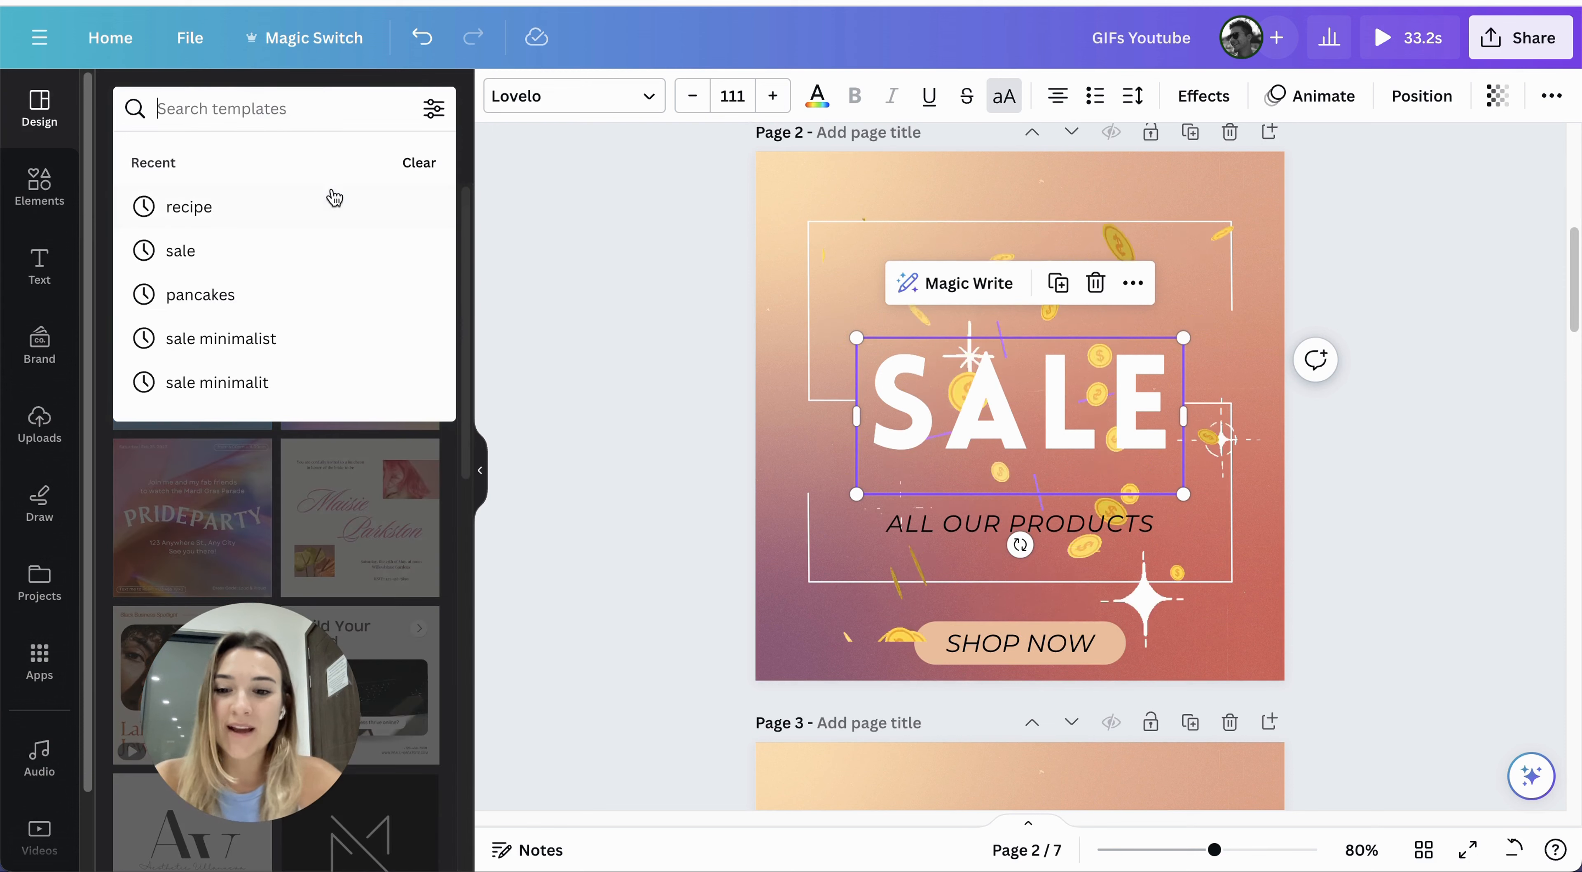
pyautogui.write('sale')
pyautogui.press('Return')
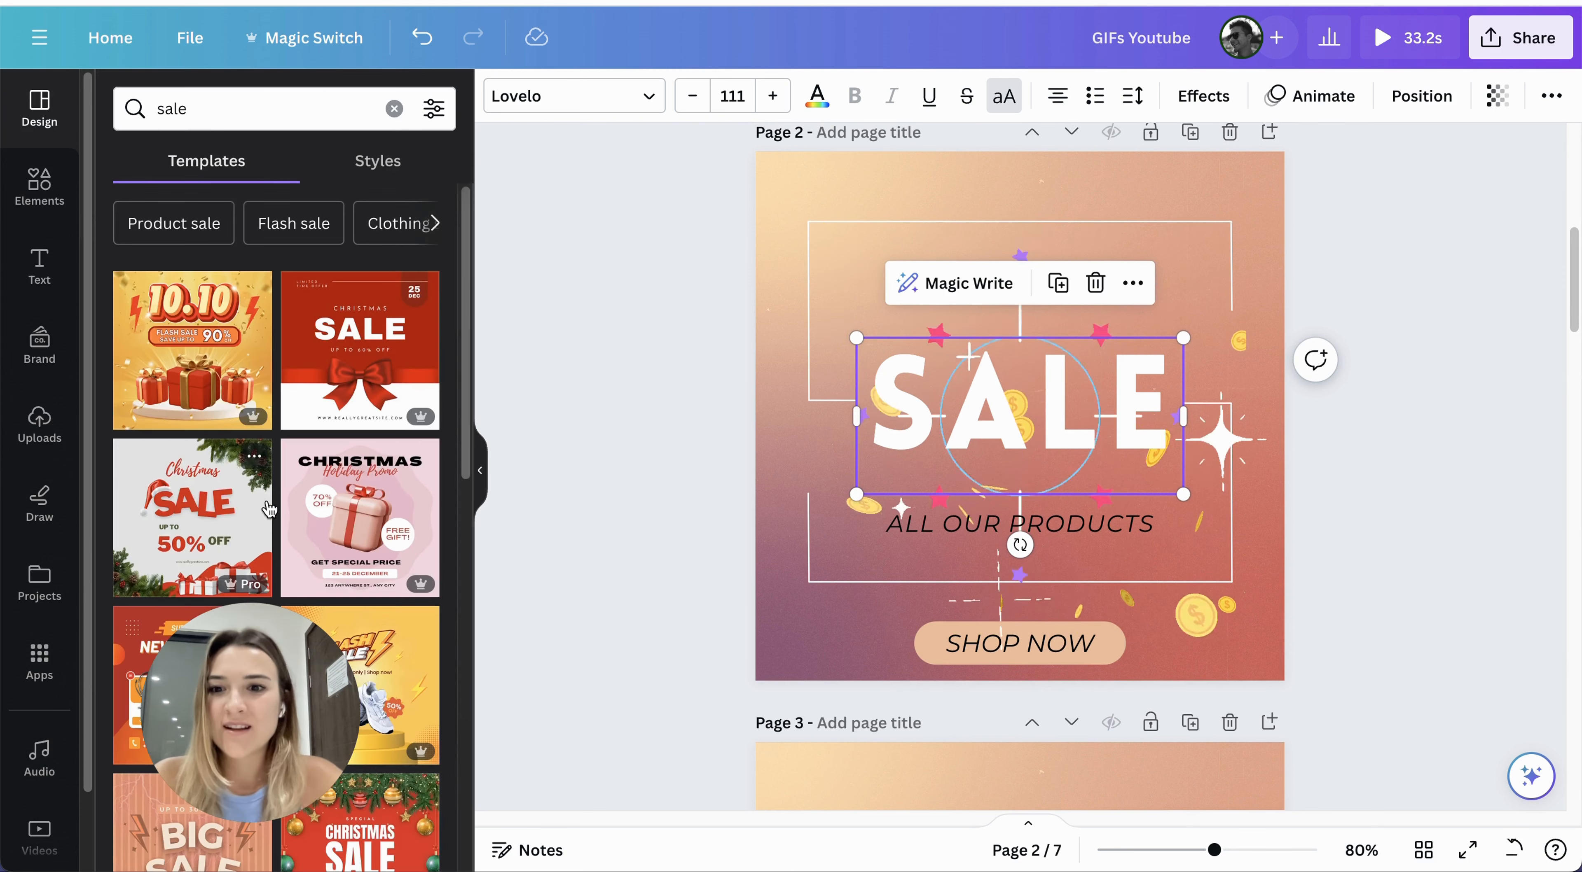
pyautogui.scroll(-5, 276, 430)
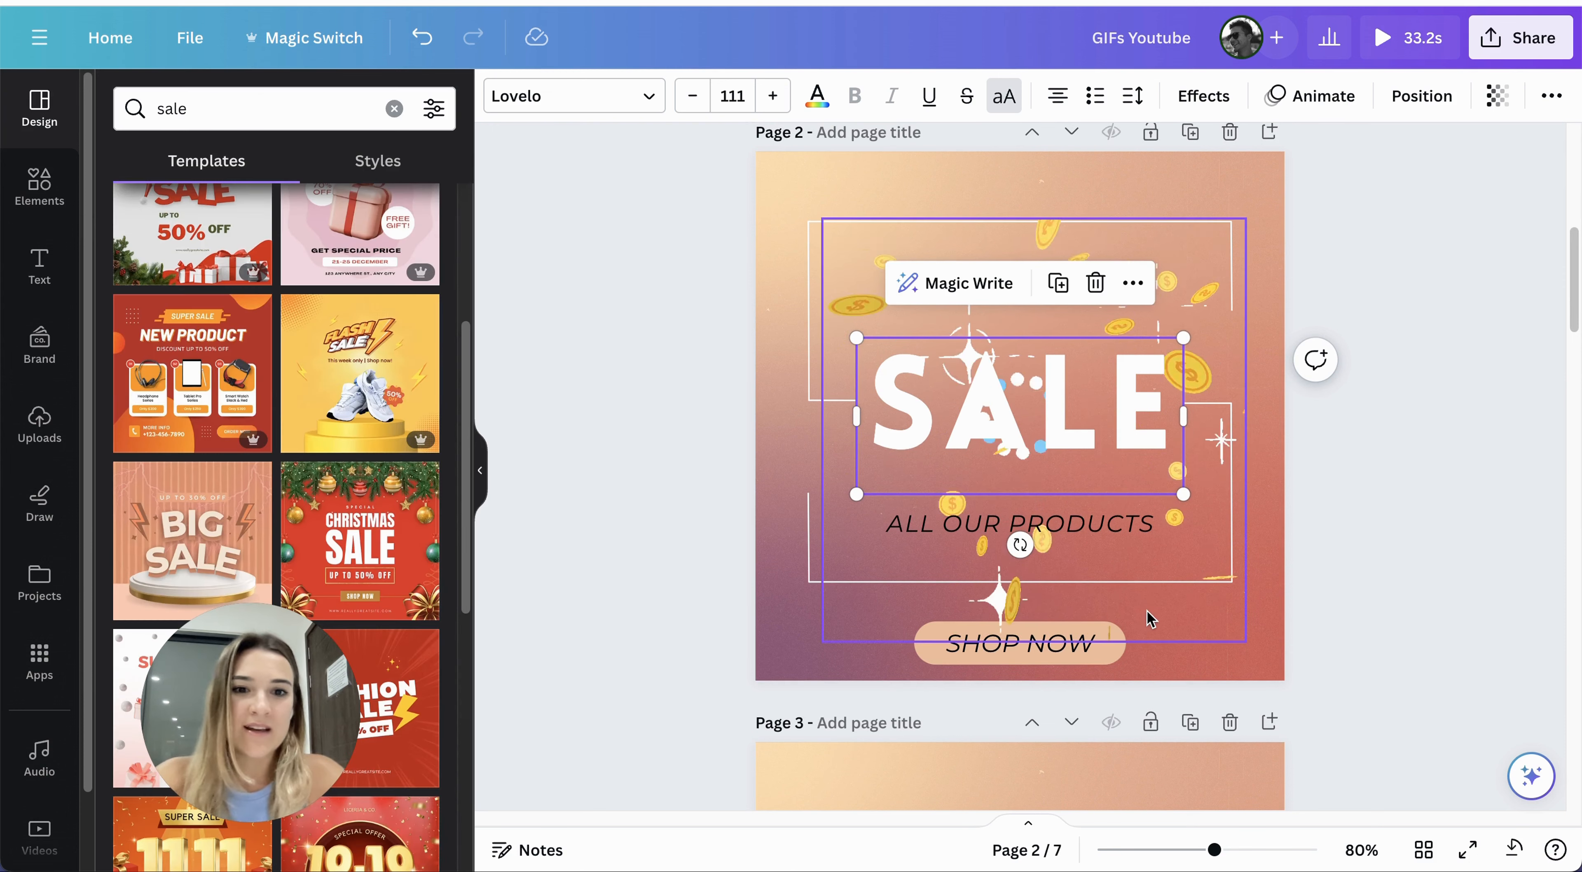
# - Delete the SHOP NOW text and its button shape from the SALE design on page 2
pyautogui.click(1091, 645)
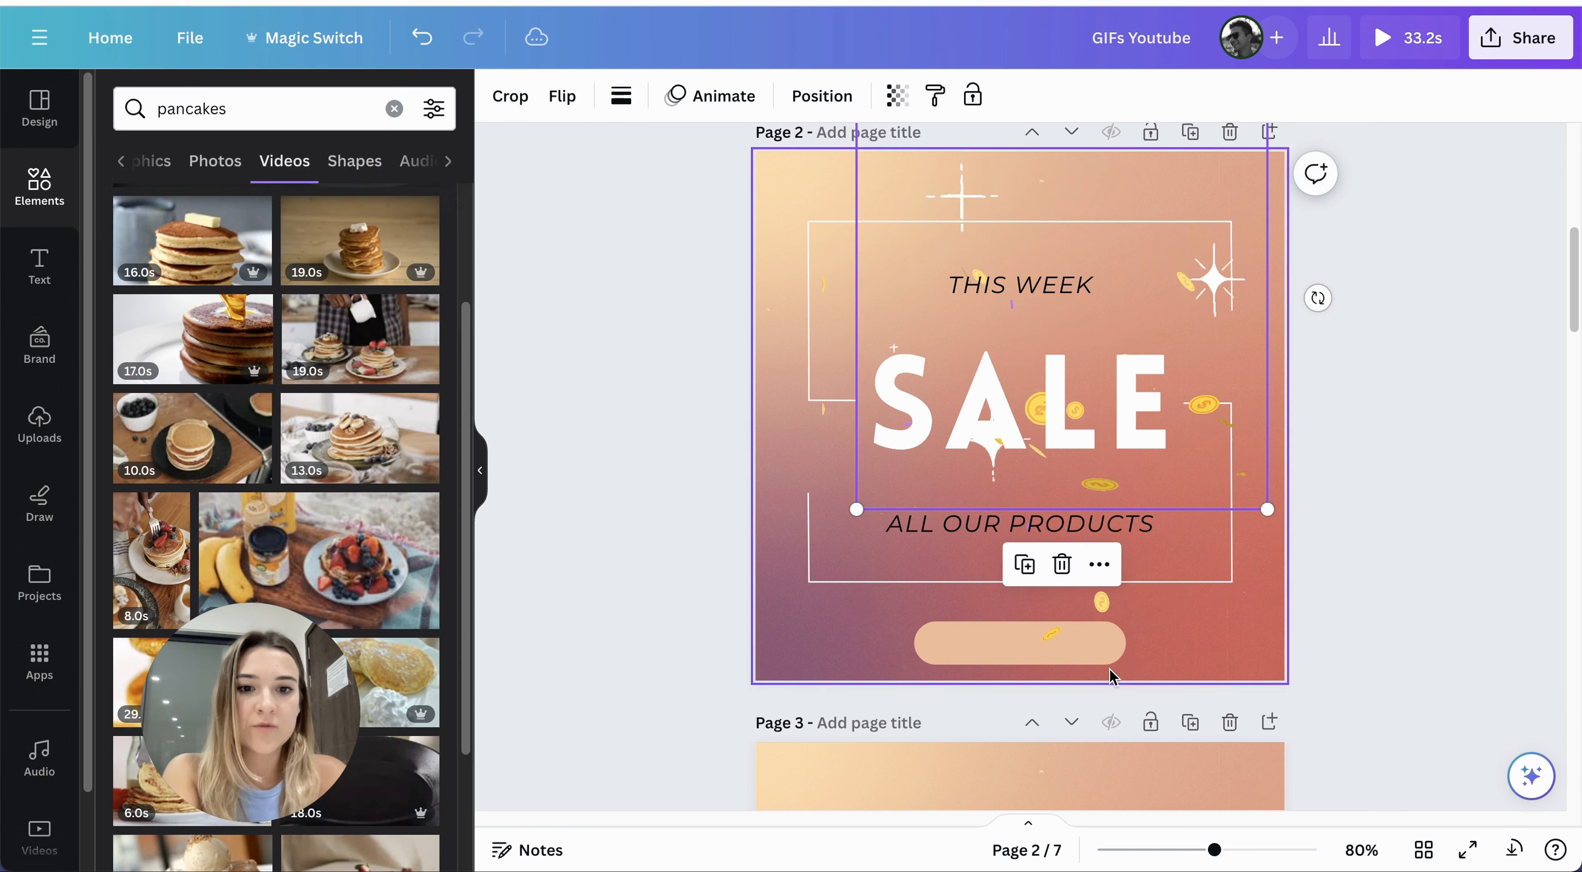
pyautogui.click(1115, 645)
pyautogui.click(1103, 473)
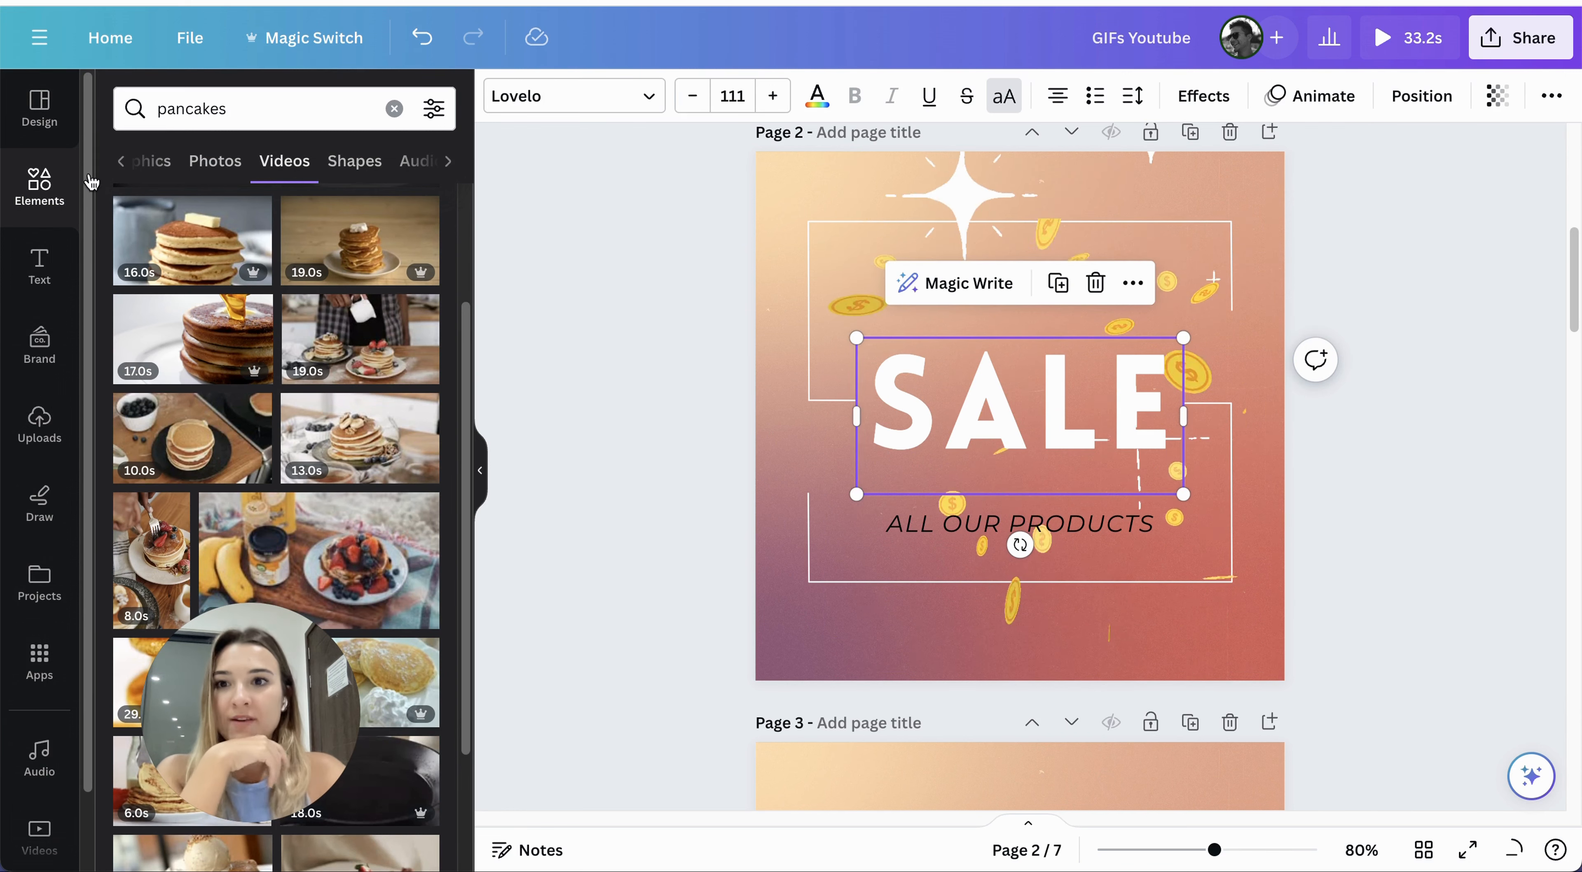
# - Search the element graphics for coims and browse the coin illustrations
pyautogui.click(152, 161)
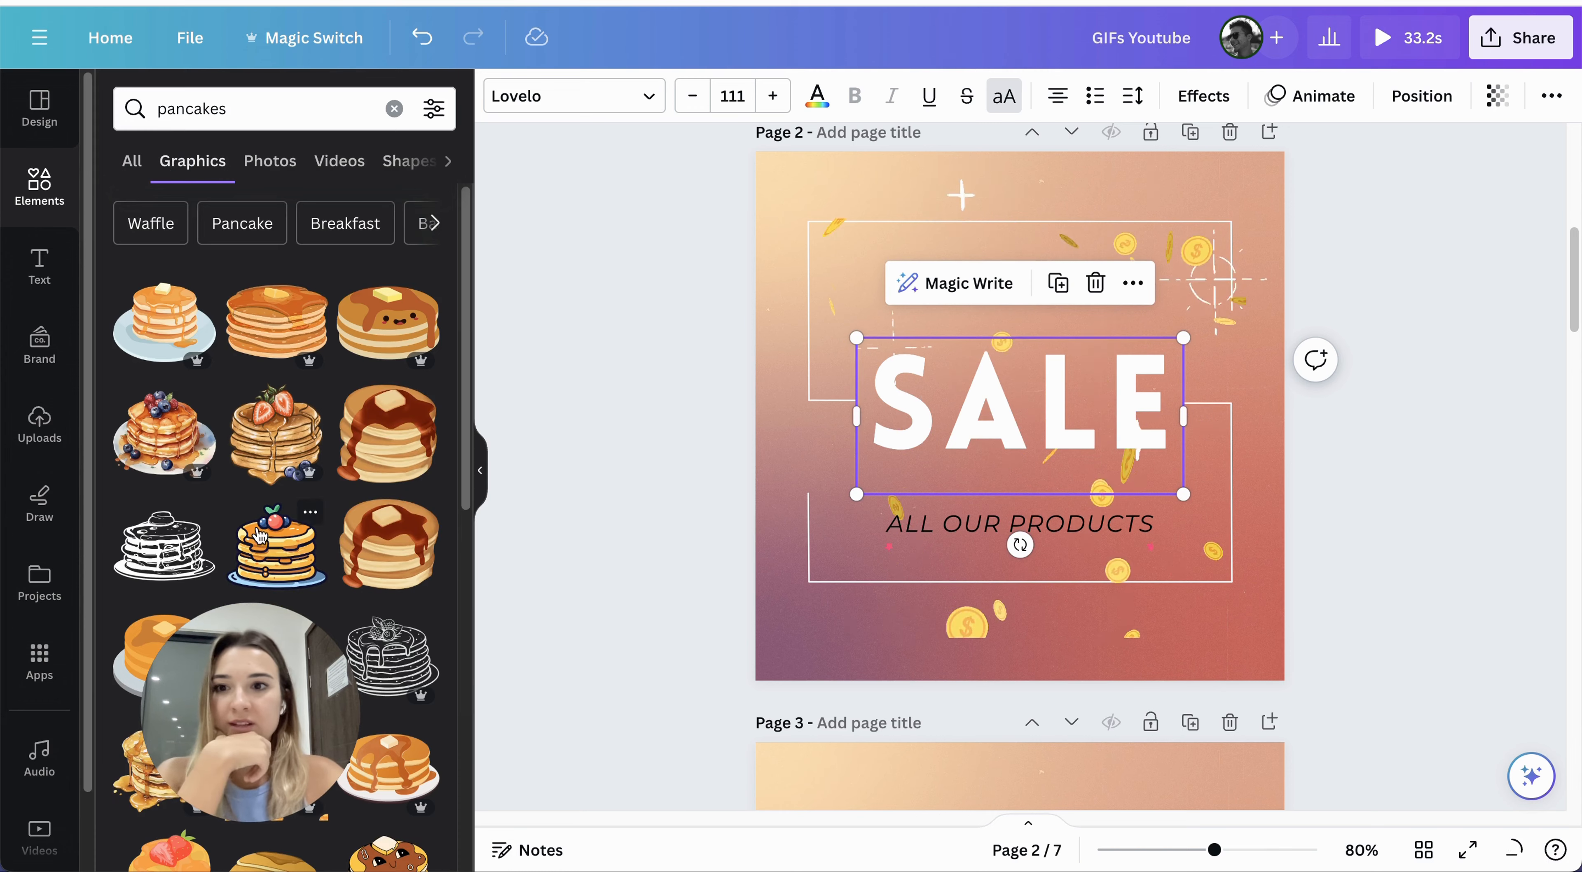
pyautogui.doubleClick(264, 100)
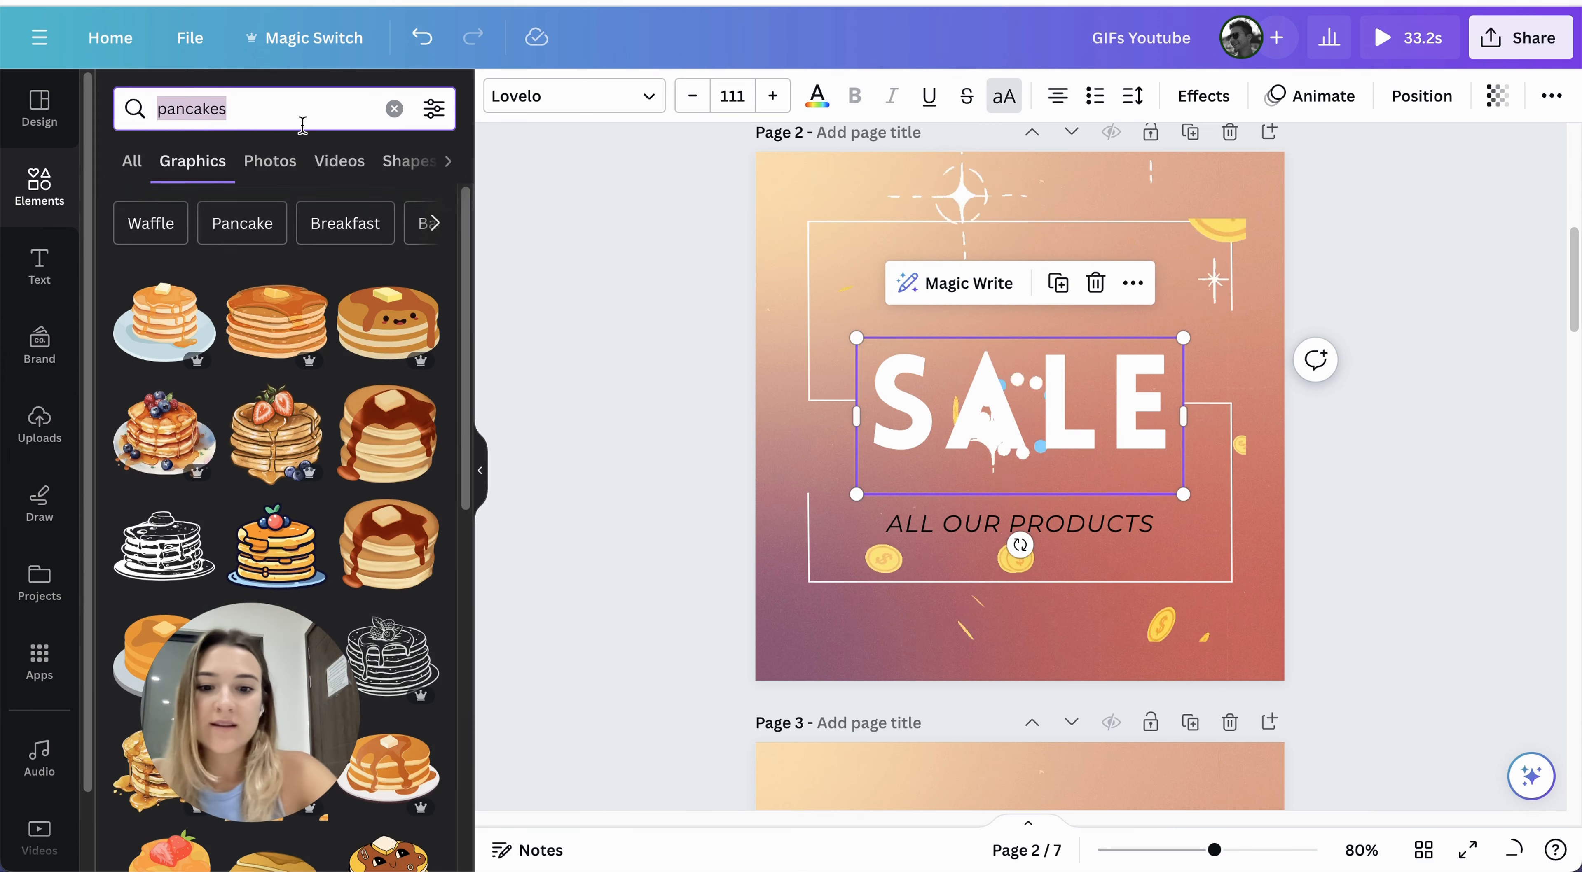
pyautogui.write('c')
pyautogui.press('BackSpace')
pyautogui.write('oi')
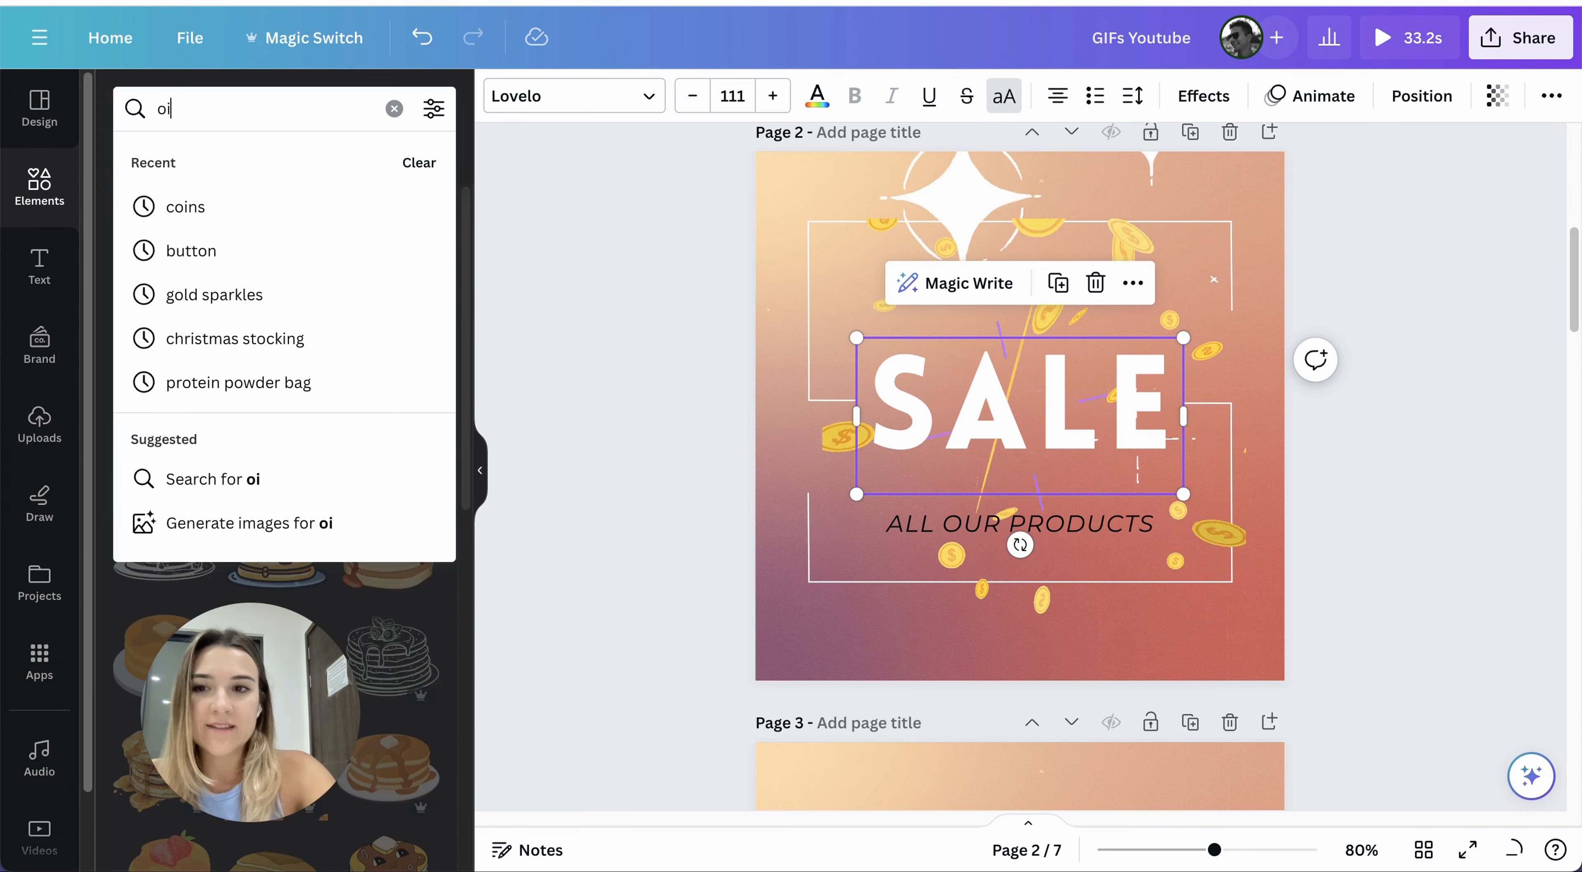
pyautogui.press('BackSpace')
pyautogui.press('BackSpace')
pyautogui.write('coims')
pyautogui.press('Return')
pyautogui.scroll(1, 1191, 354)
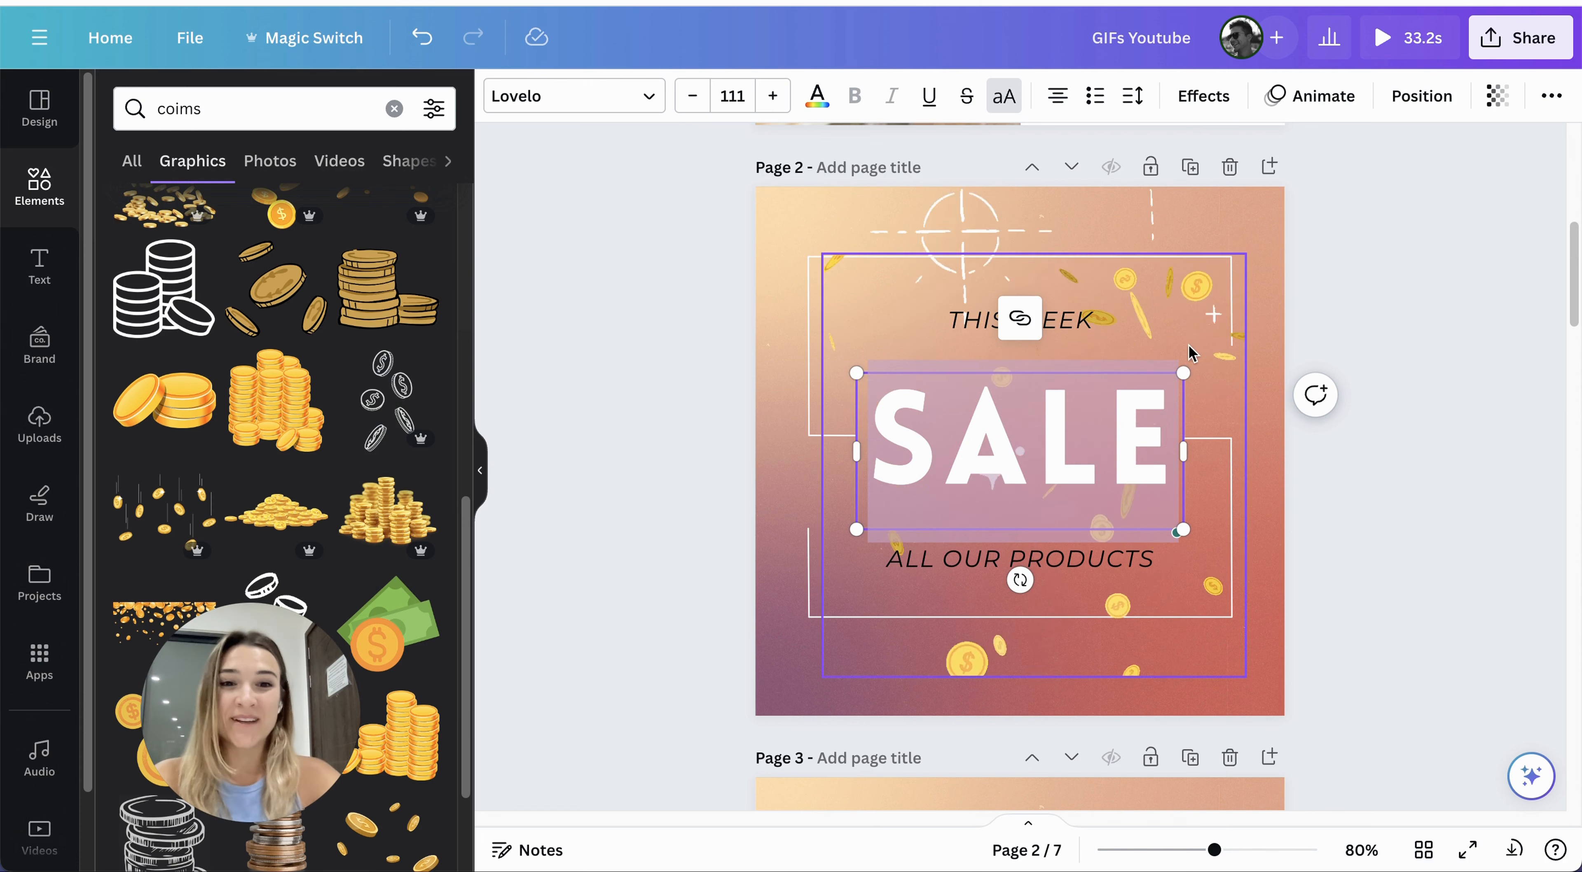
# - Delete the SHOP NOW text and its button shape from the SALE design on page 3
pyautogui.click(621, 438)
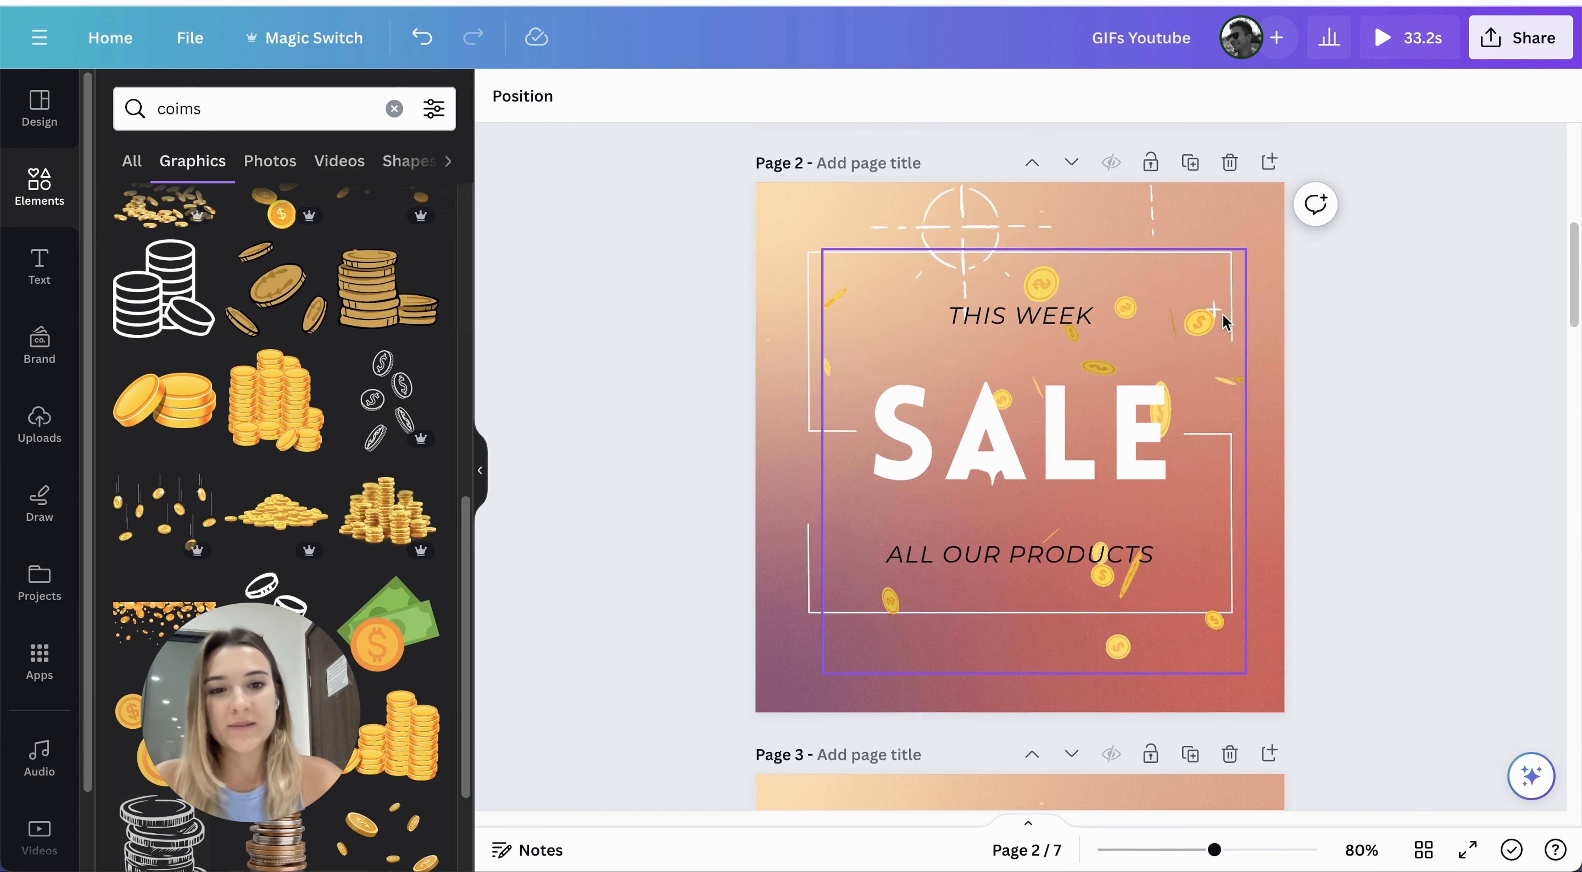
pyautogui.scroll(-5, 1225, 322)
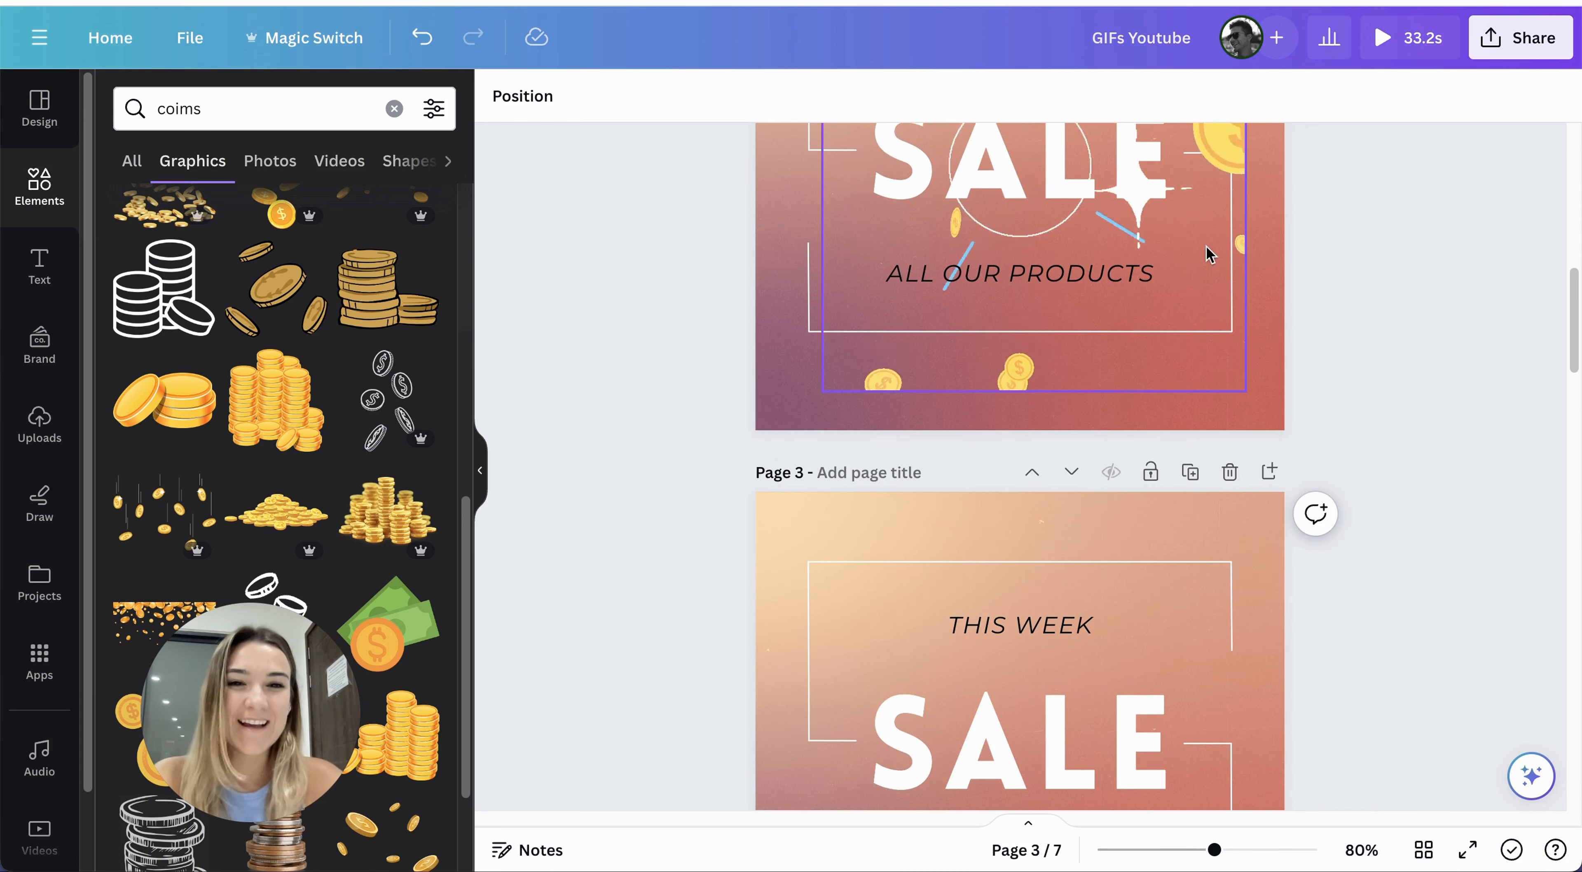
pyautogui.scroll(5, 1208, 254)
pyautogui.scroll(-10, 1219, 280)
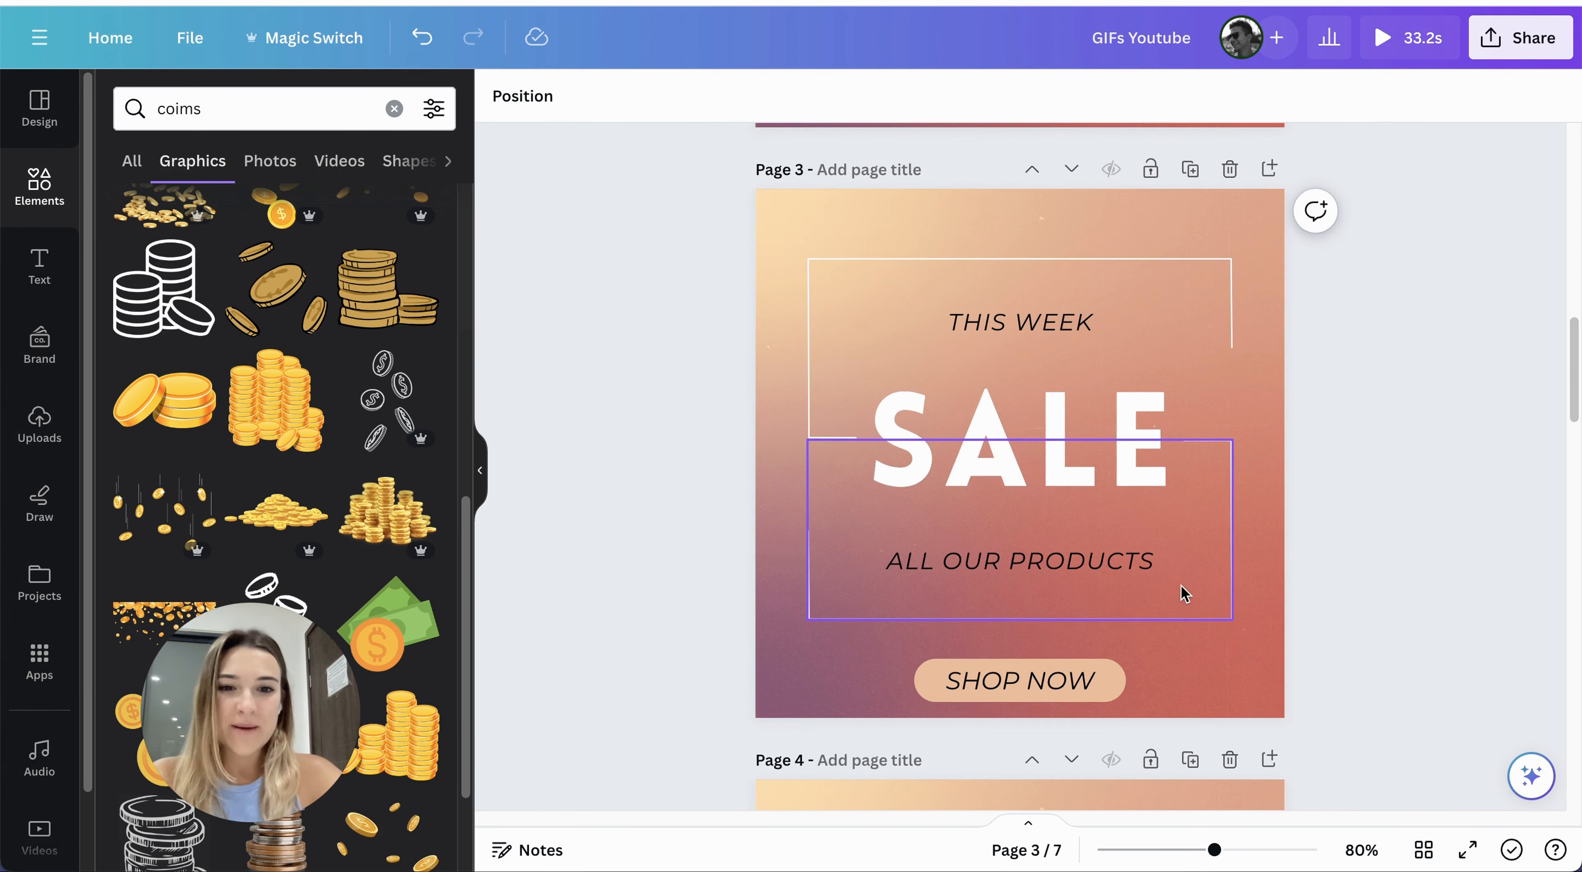
pyautogui.click(1064, 697)
pyautogui.press('Delete')
pyautogui.click(1059, 689)
pyautogui.press('Delete')
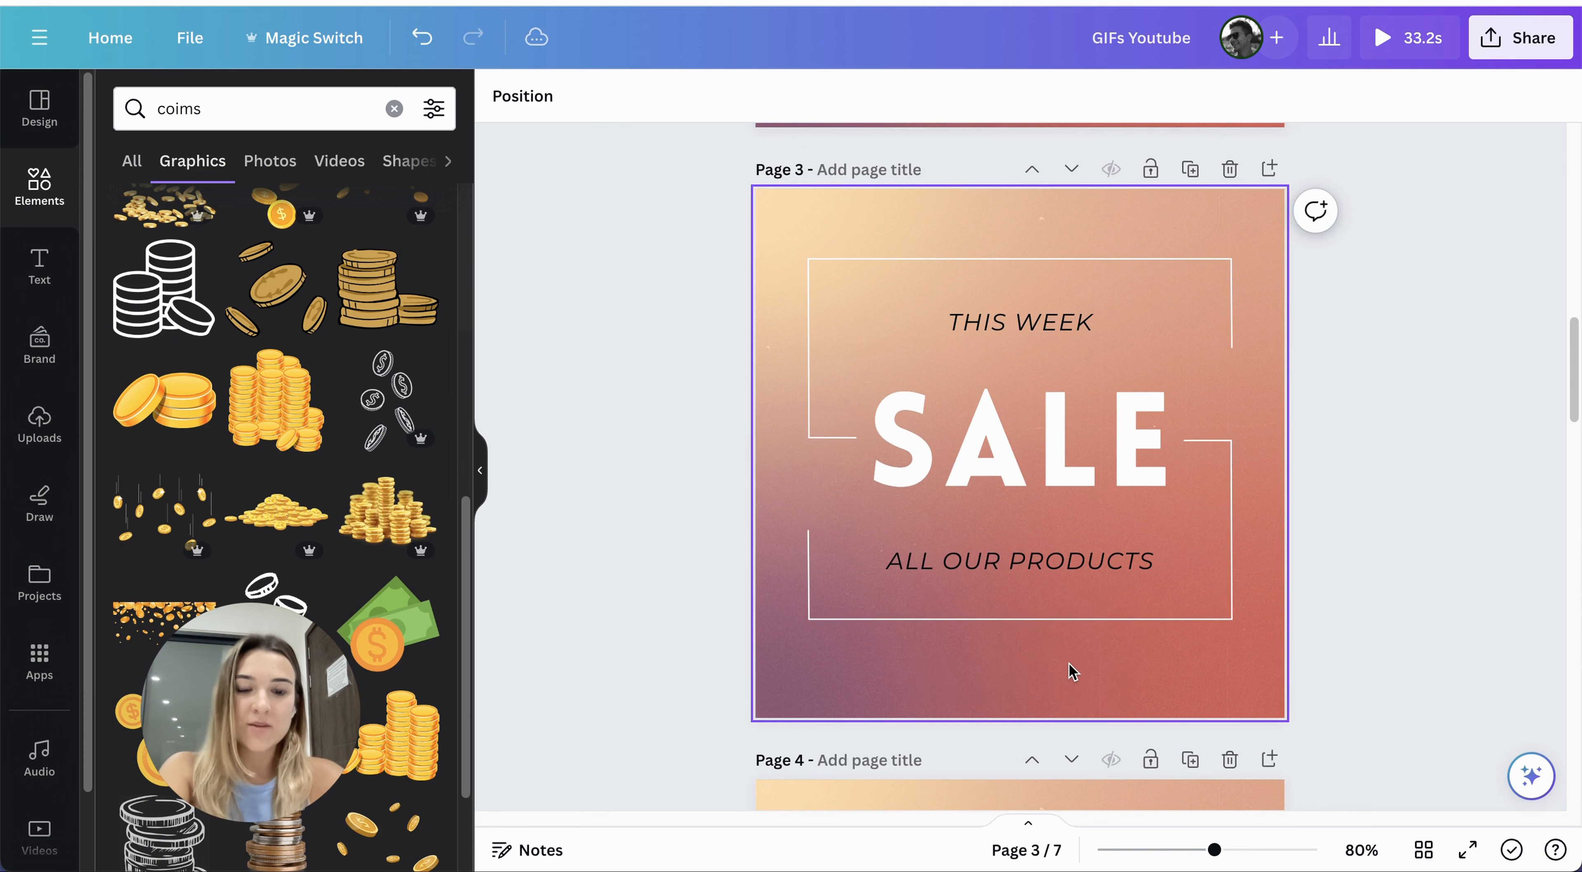
# - Set the transparency of the SALE text on page 4 to 36 and compare it with page 3
pyautogui.scroll(-10, 1064, 438)
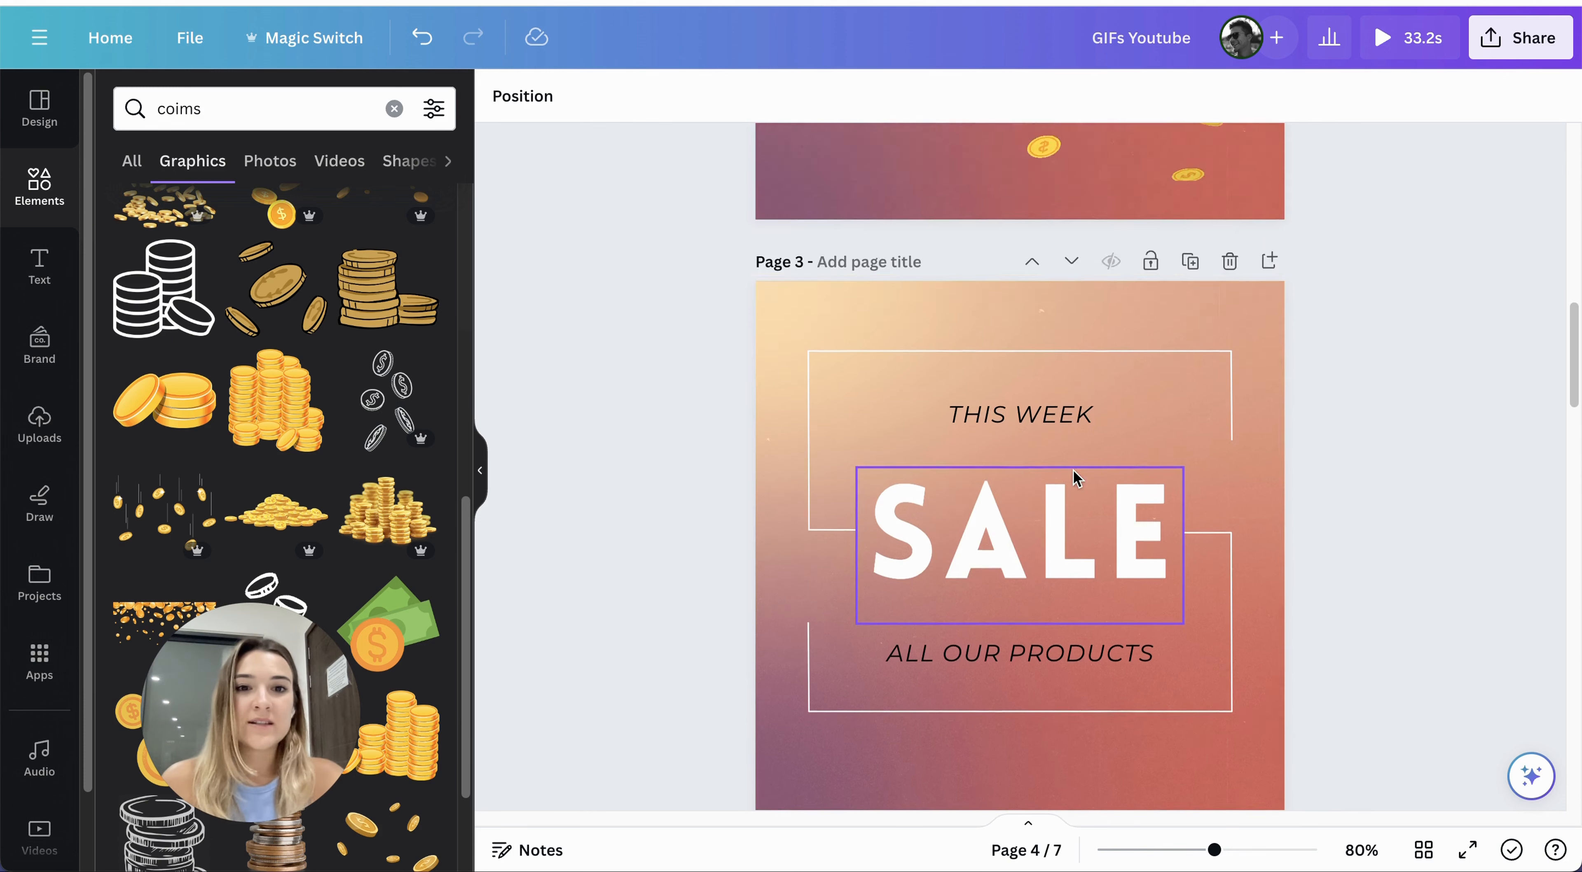
pyautogui.scroll(5, 1074, 470)
pyautogui.scroll(-2, 1132, 409)
pyautogui.click(1088, 604)
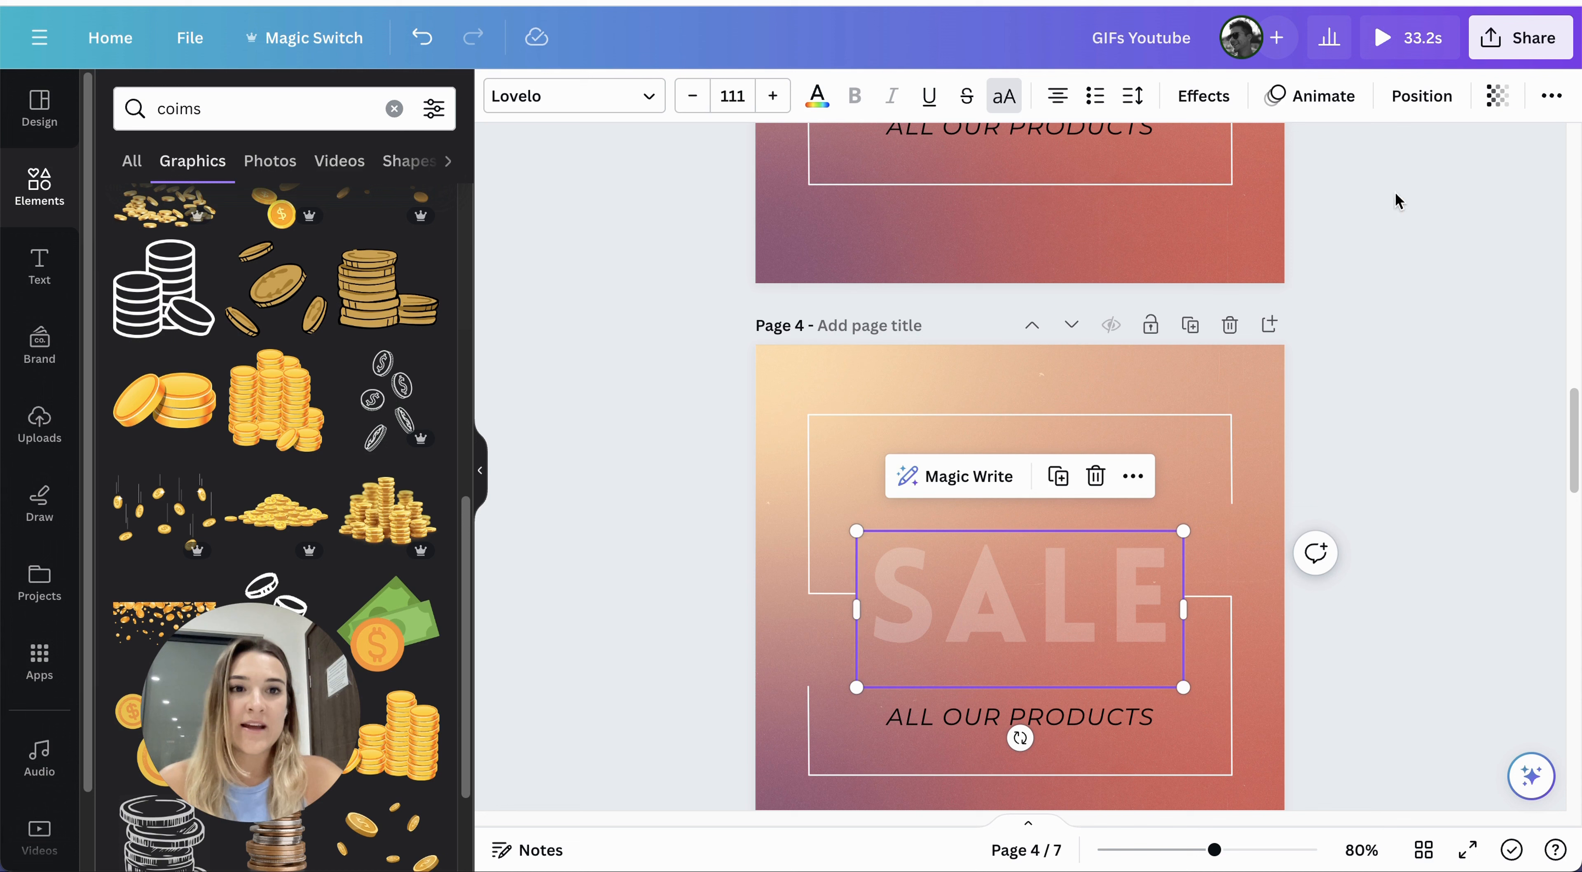
pyautogui.click(1512, 102)
pyautogui.moveTo(1356, 197)
pyautogui.mouseDown()
pyautogui.moveTo(1554, 194)
pyautogui.moveTo(1363, 207)
pyautogui.mouseUp()
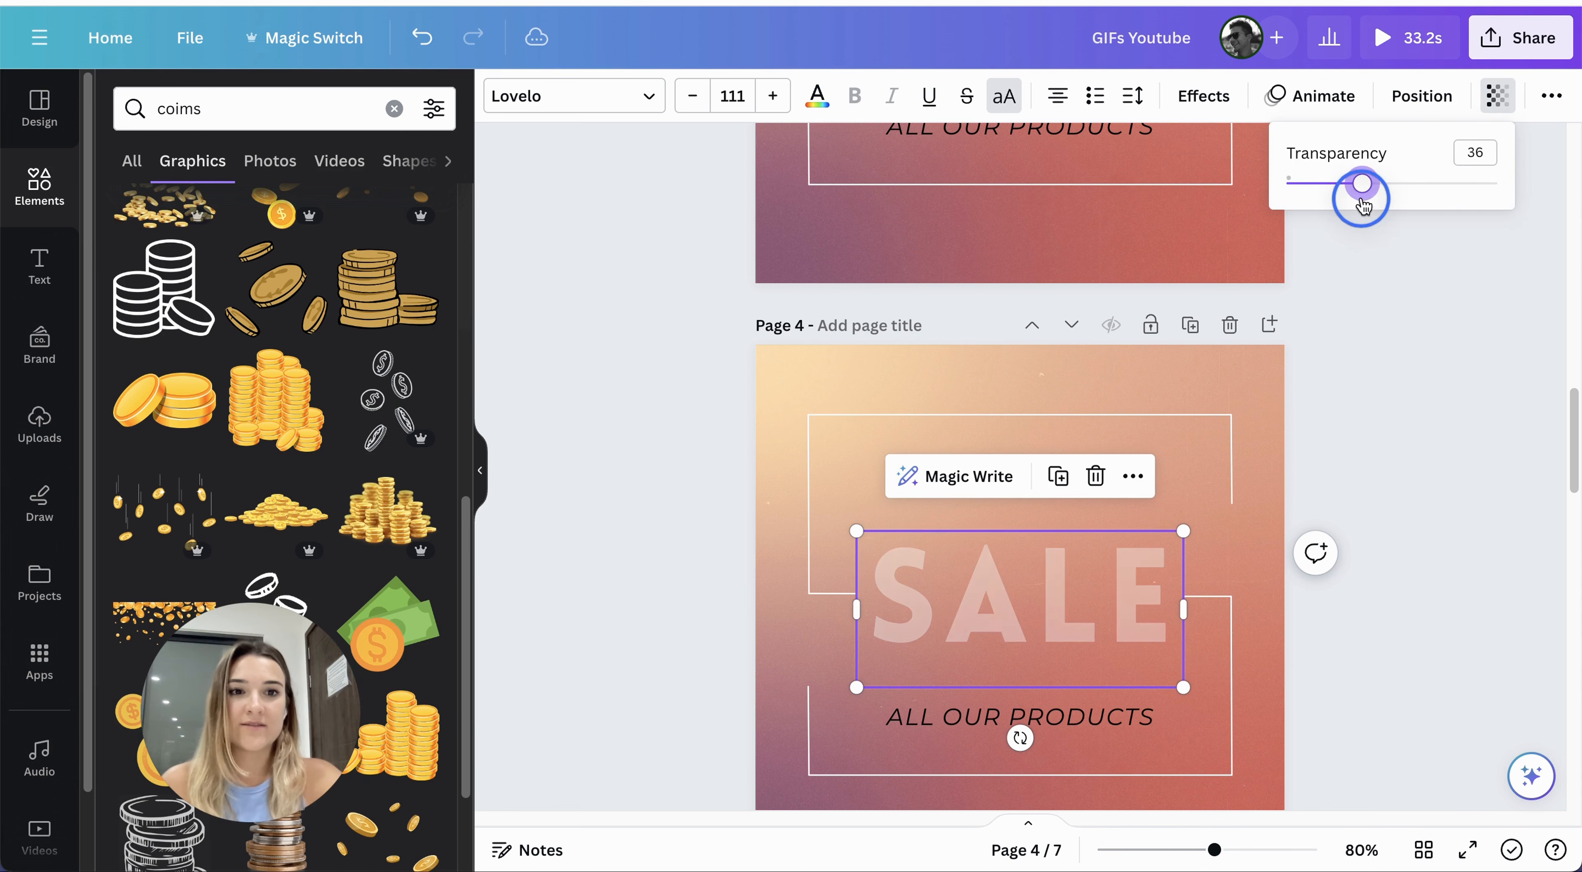
pyautogui.click(1415, 397)
pyautogui.scroll(5, 1177, 522)
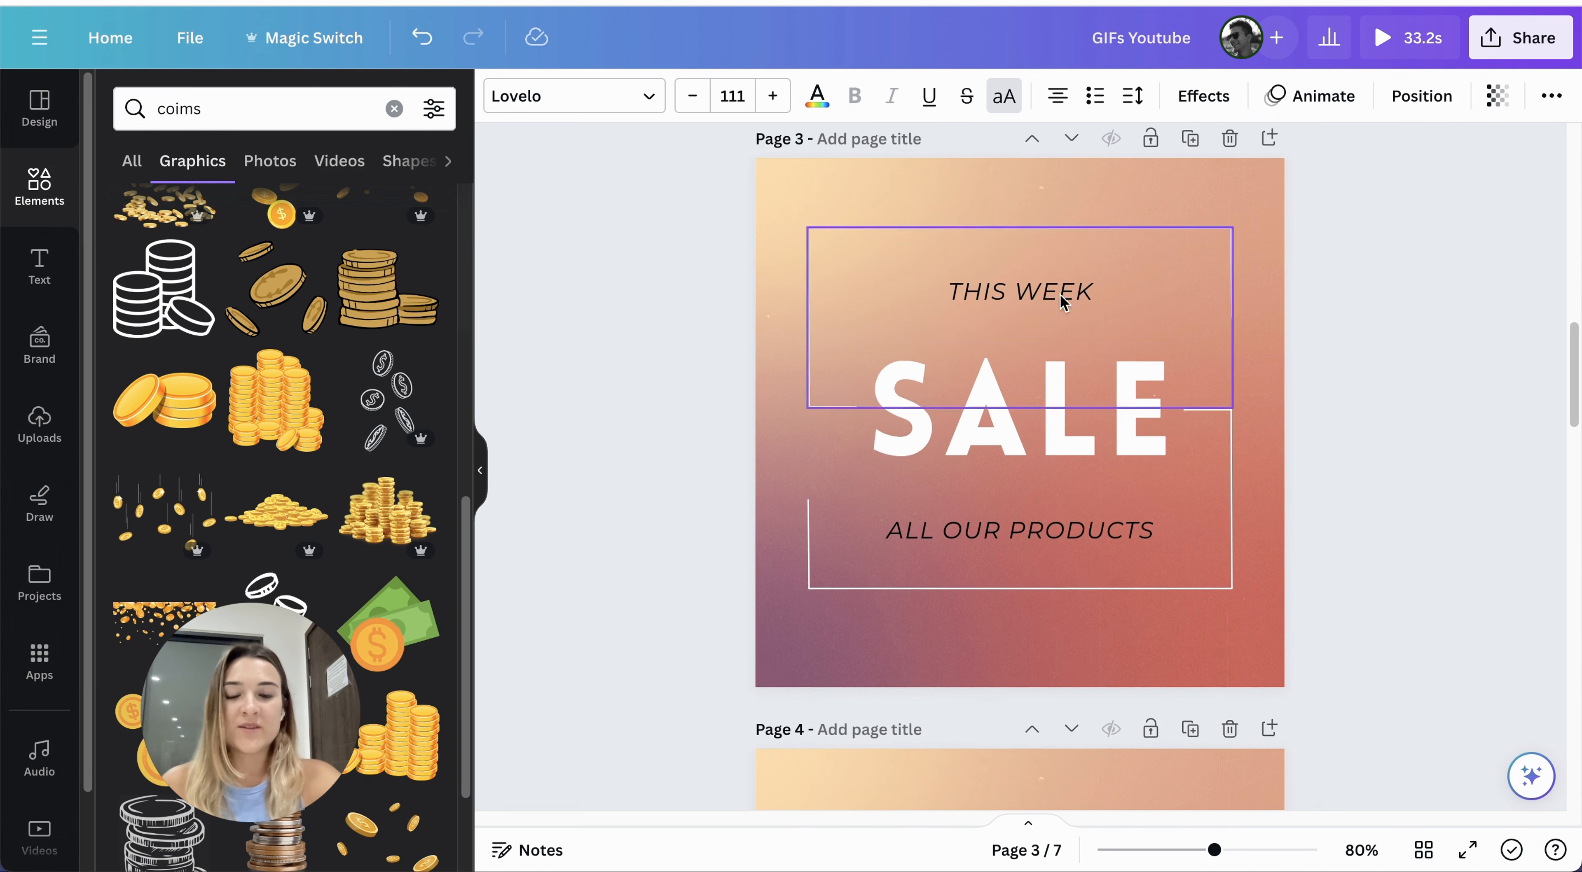
pyautogui.scroll(-3, 1042, 509)
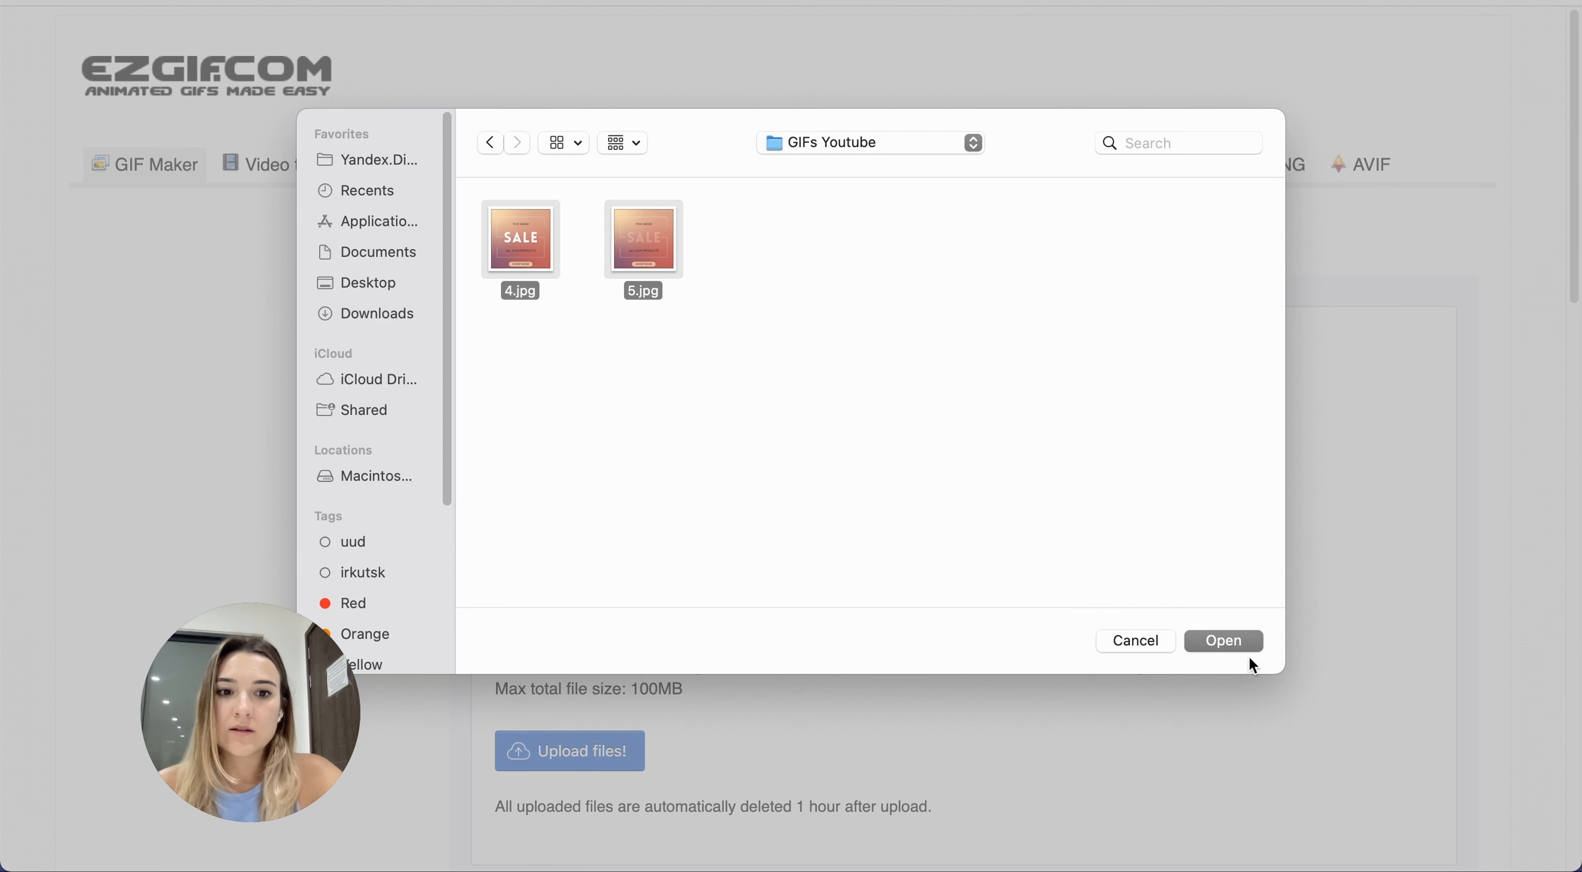
# - Switch to ezgif.com and load 4.jpg and 5.jpg as frames in the Animated GIF Maker
pyautogui.click(1244, 648)
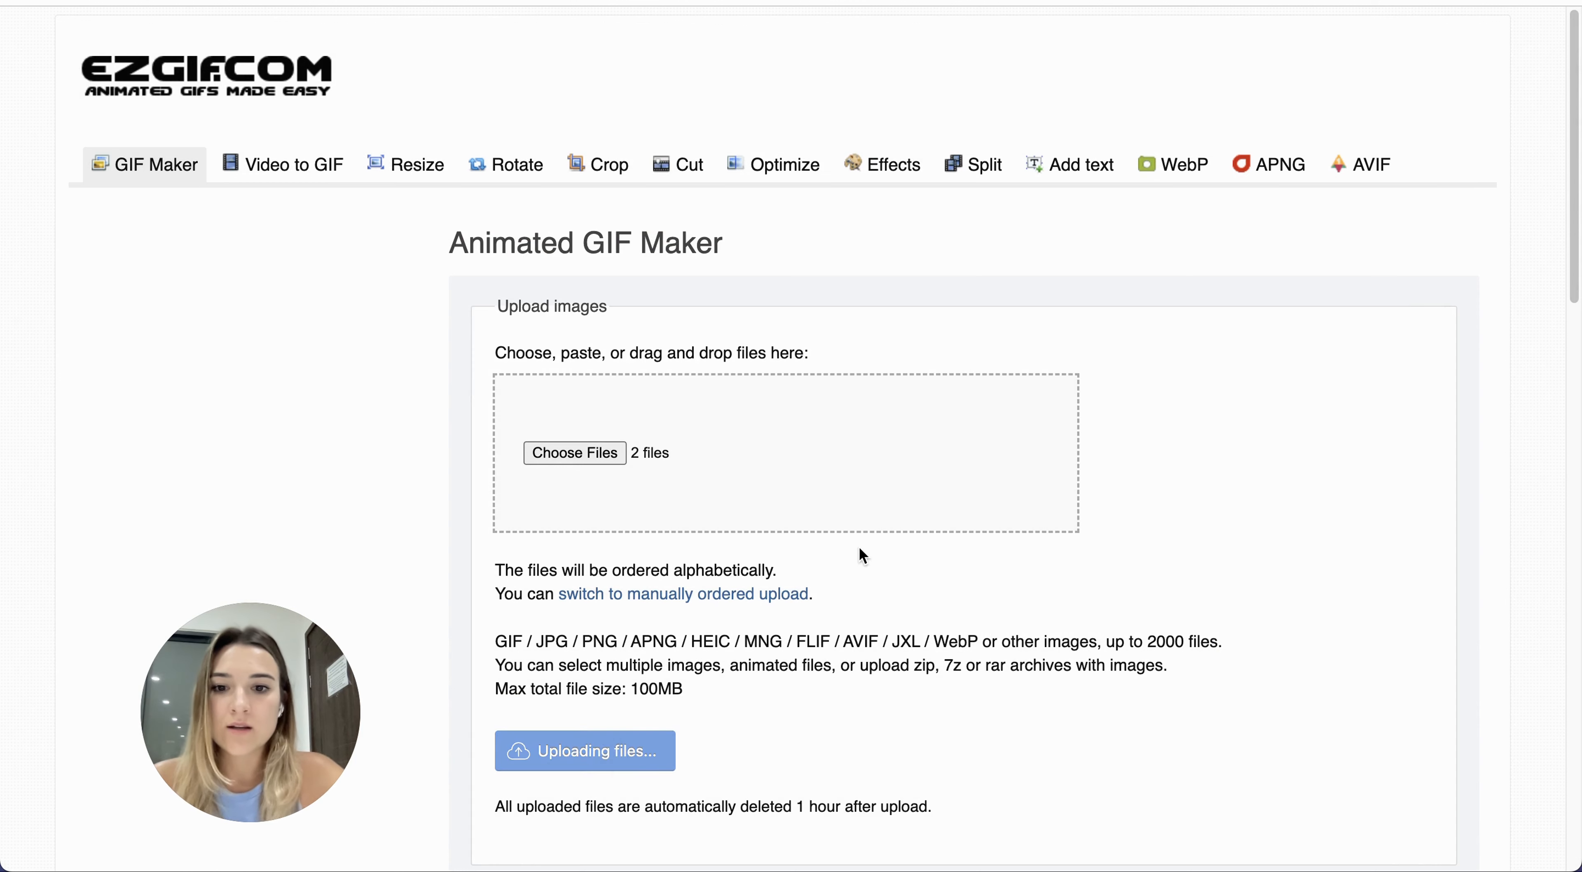
pyautogui.scroll(-6, 859, 549)
pyautogui.scroll(5, 859, 549)
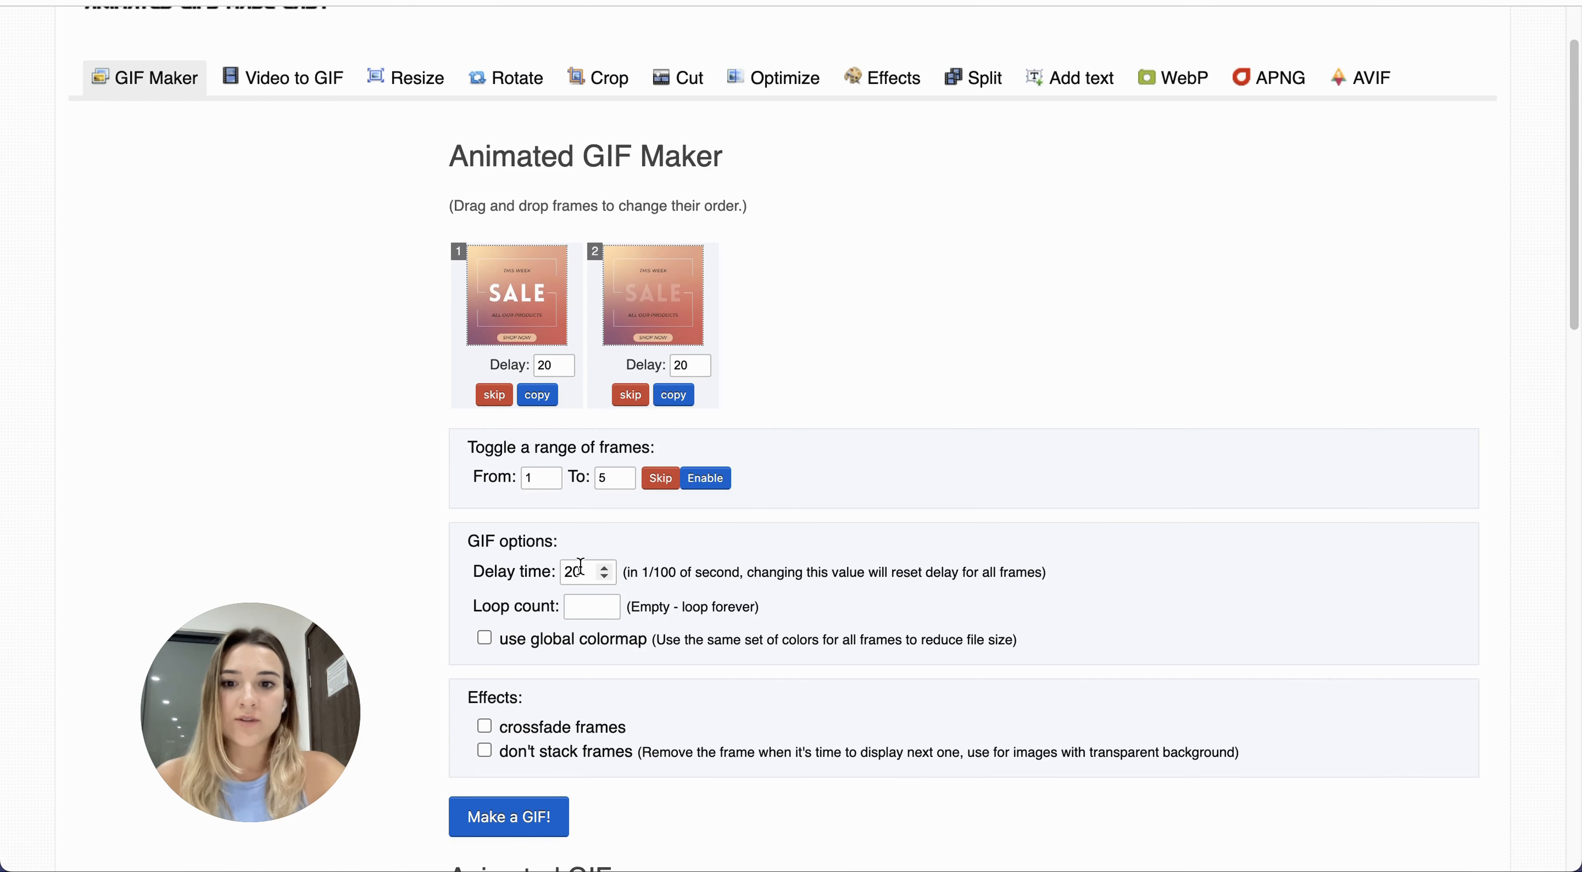
# - Try the crossfade frames and don't stack frames effects for the two SALE frames
pyautogui.scroll(-3, 491, 700)
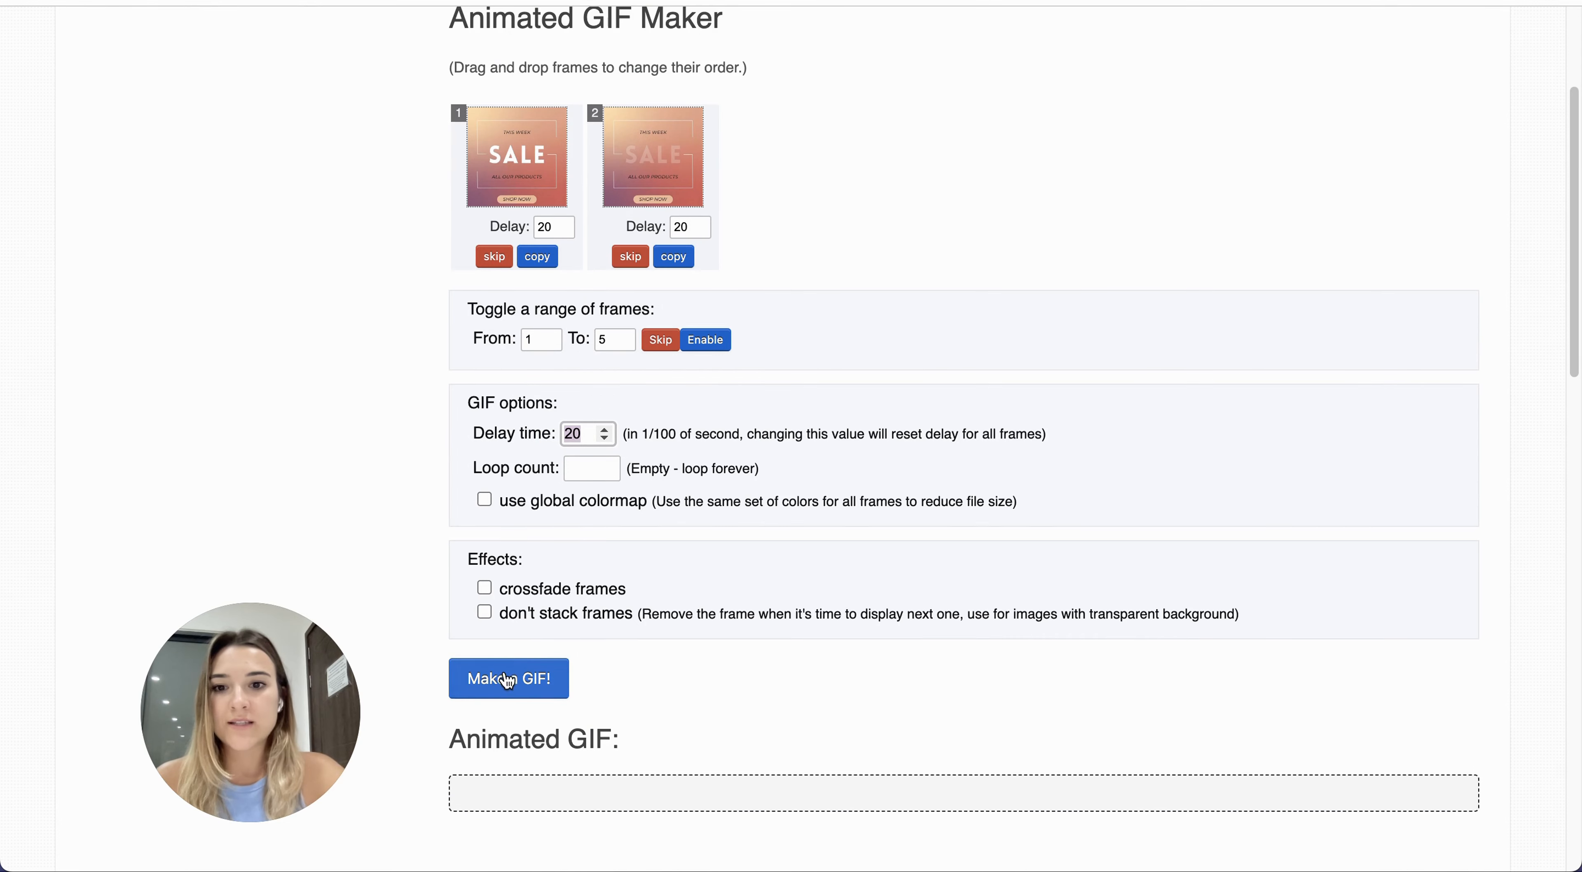
pyautogui.click(528, 601)
pyautogui.click(486, 588)
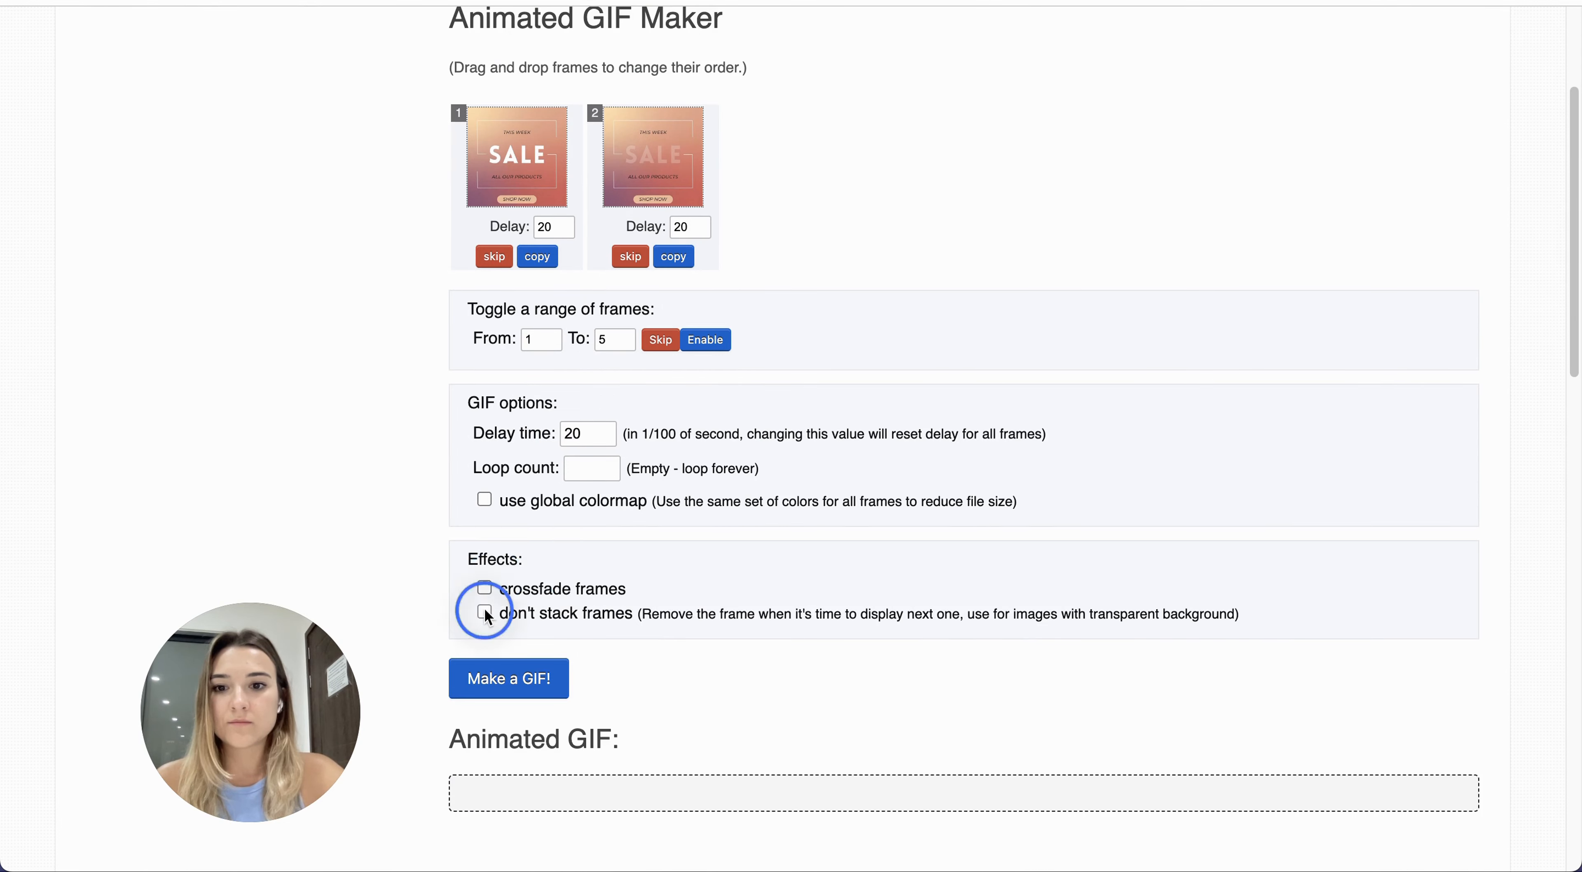
pyautogui.click(484, 613)
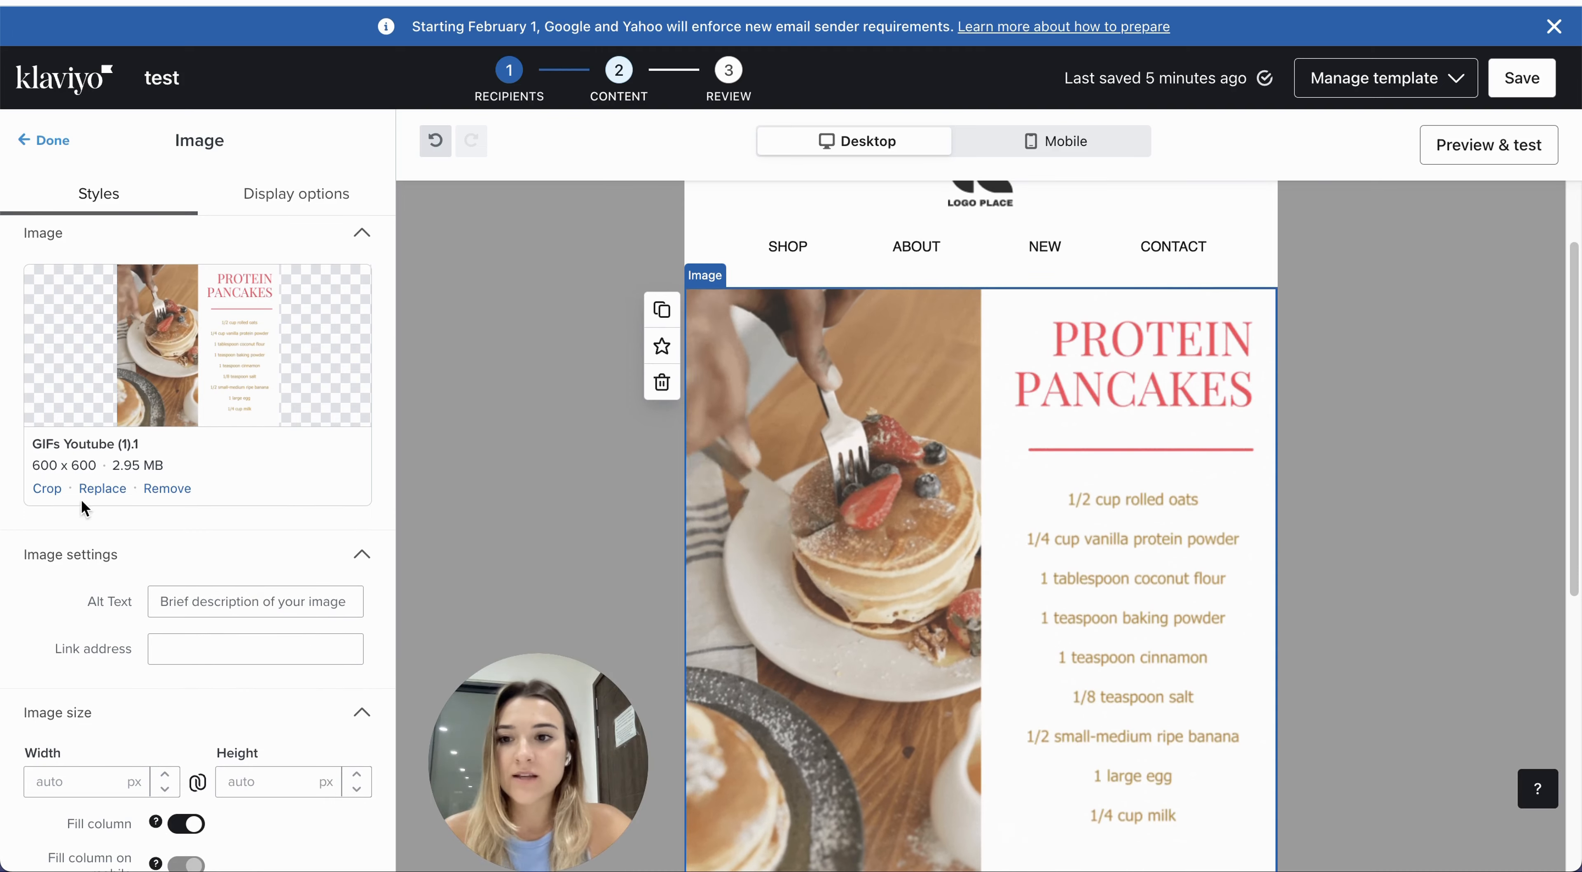
# - Switch to the Klaviyo email, replace the Protein Pancakes GIF with ezgif-1-d04bd5990b from the image library and review the layout
pyautogui.click(117, 494)
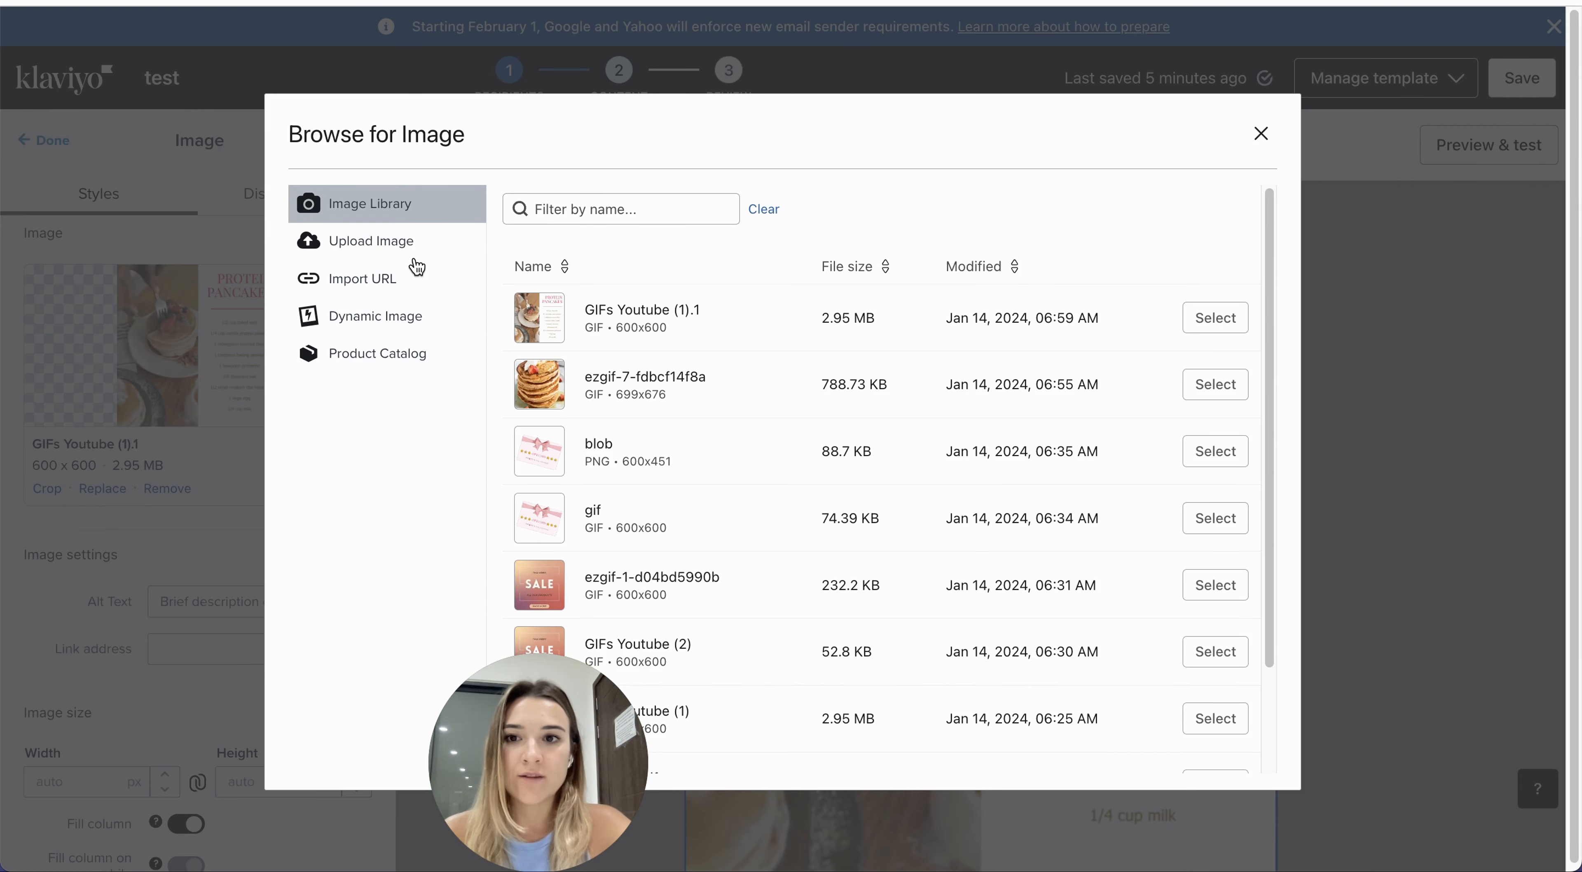
pyautogui.click(407, 246)
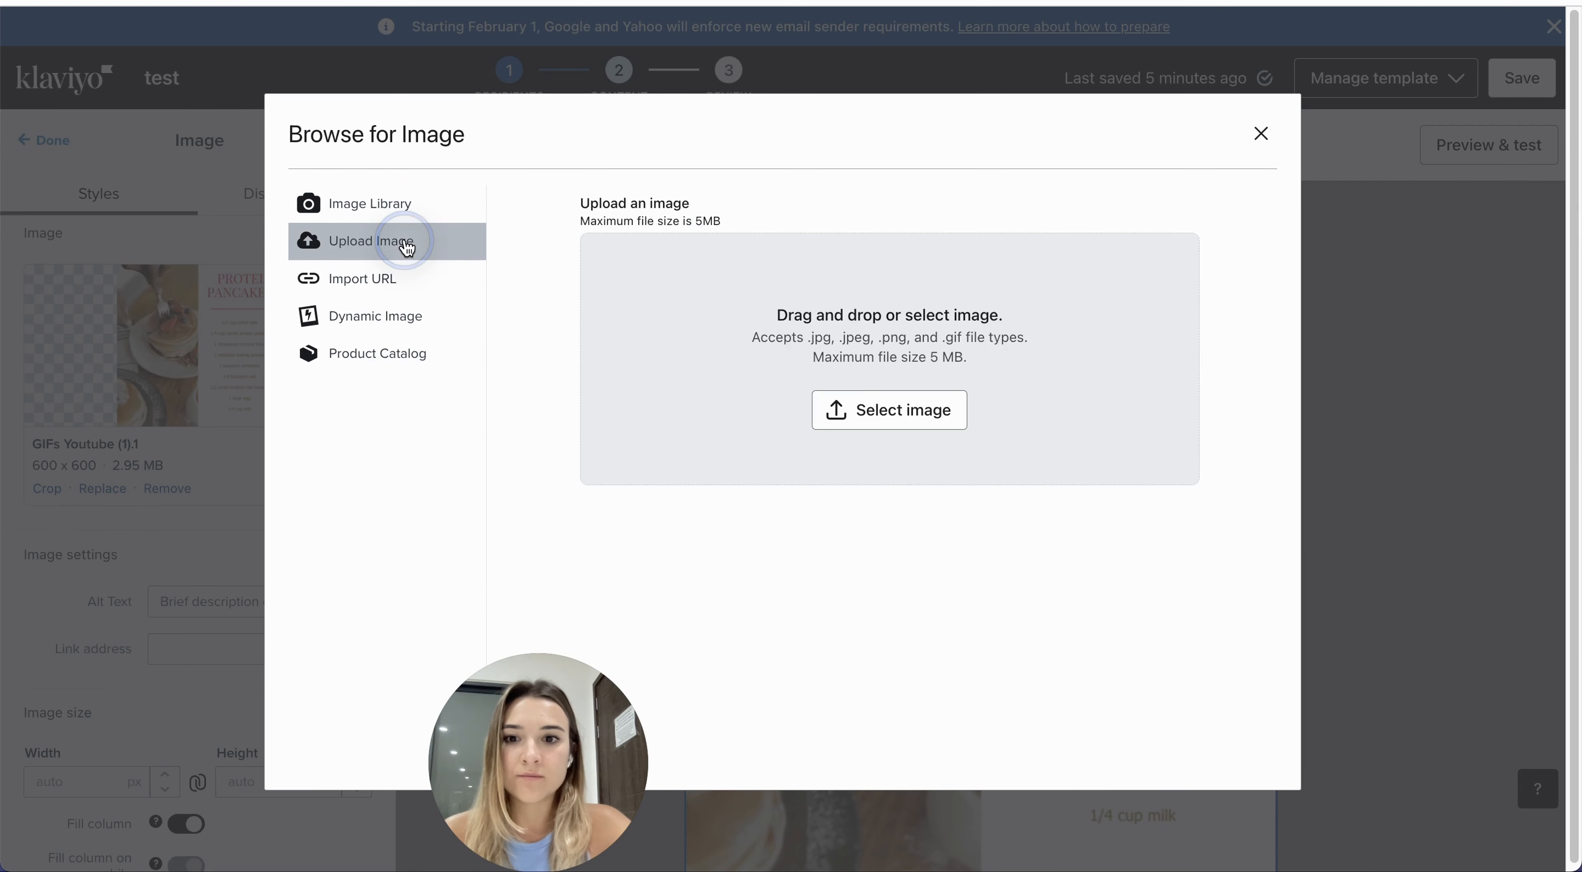
pyautogui.click(369, 203)
pyautogui.click(1211, 460)
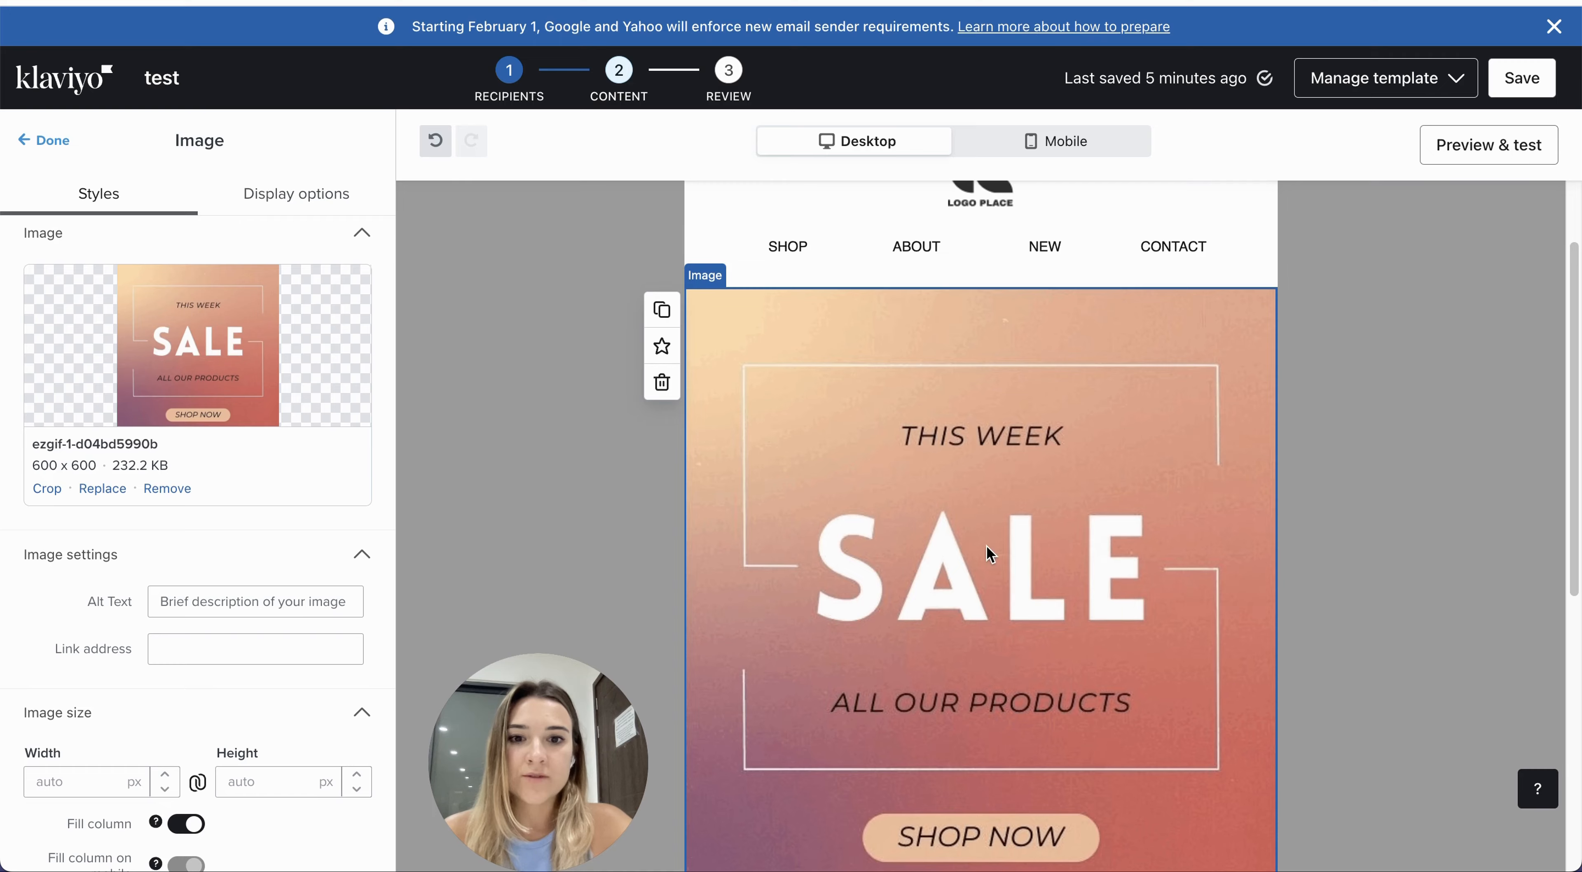
pyautogui.scroll(-5, 1186, 622)
pyautogui.scroll(4, 1193, 601)
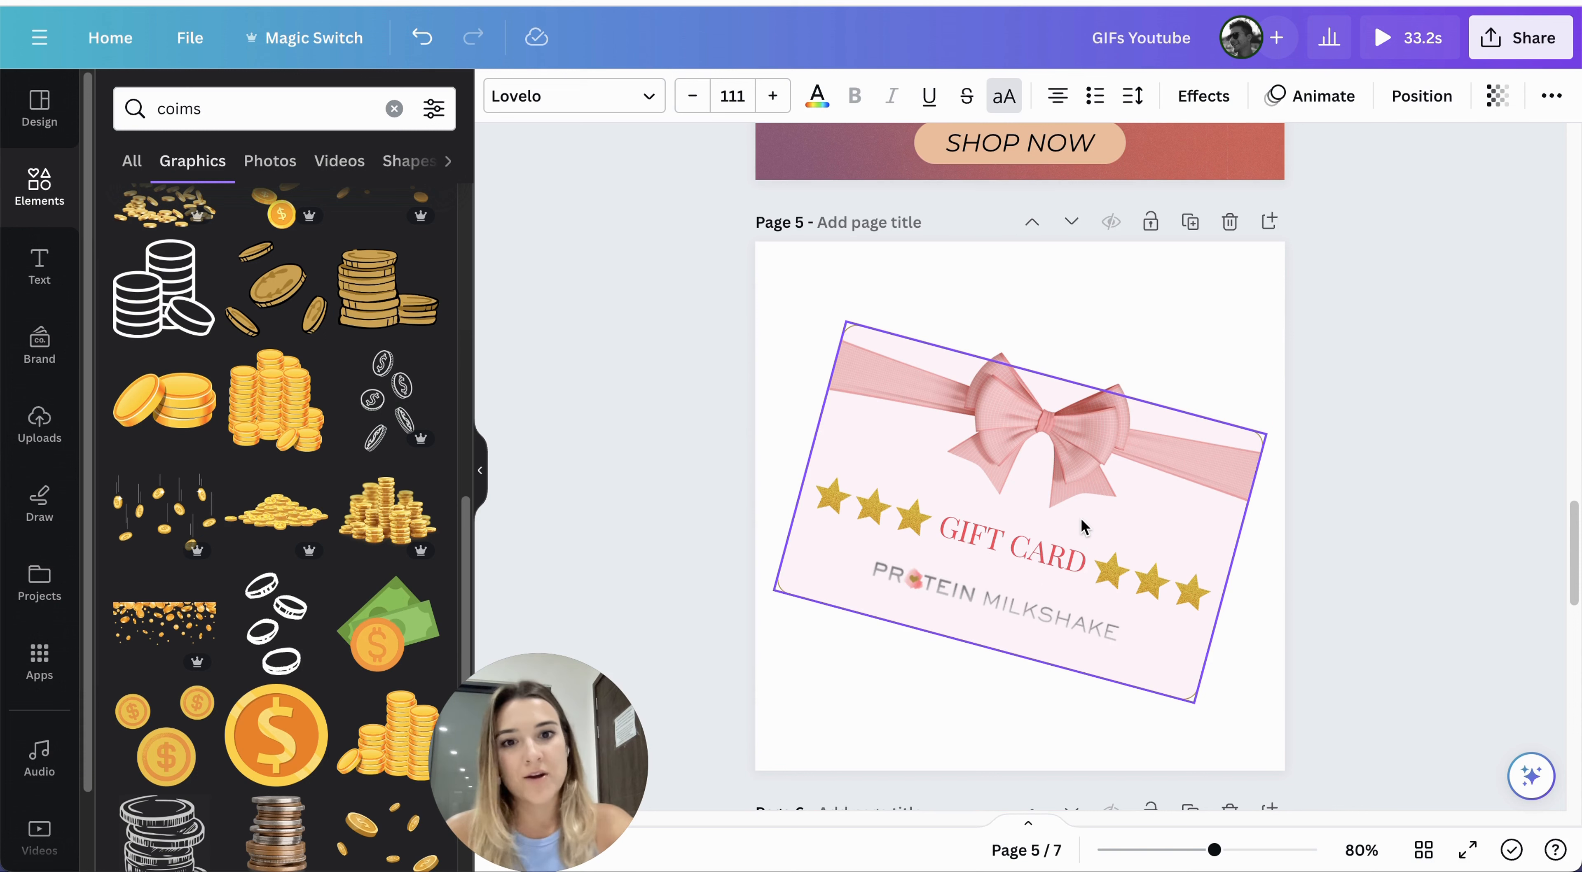
# - Switch back to Canva and examine the separate elements of the gift card on page 5: ribbon, card shape, stars, title and logo
pyautogui.scroll(-1, 1082, 527)
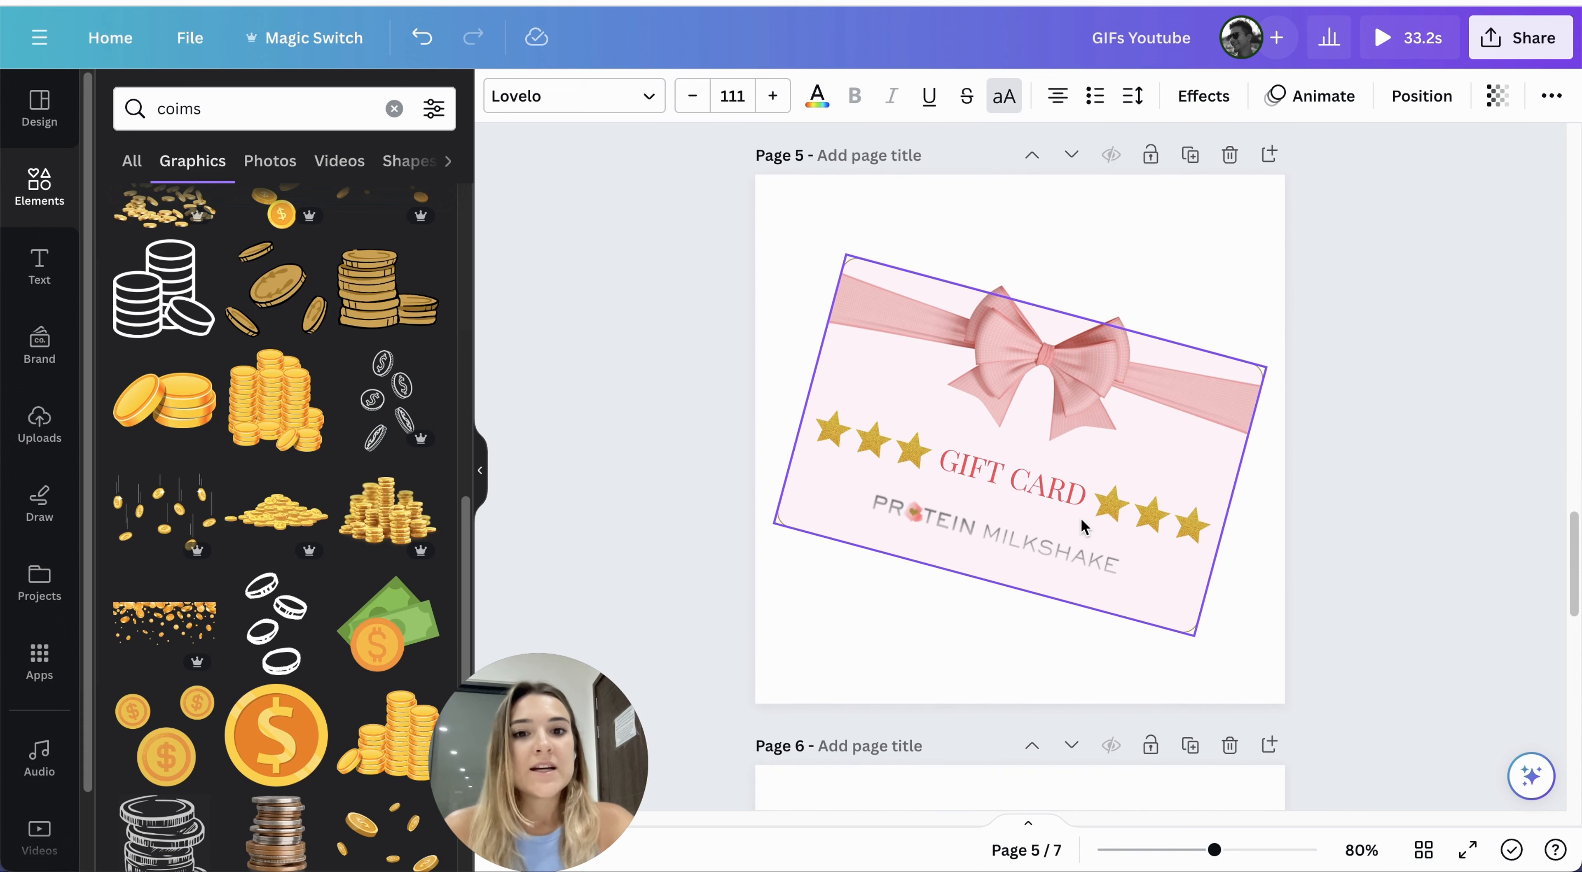
pyautogui.click(847, 389)
pyautogui.click(924, 402)
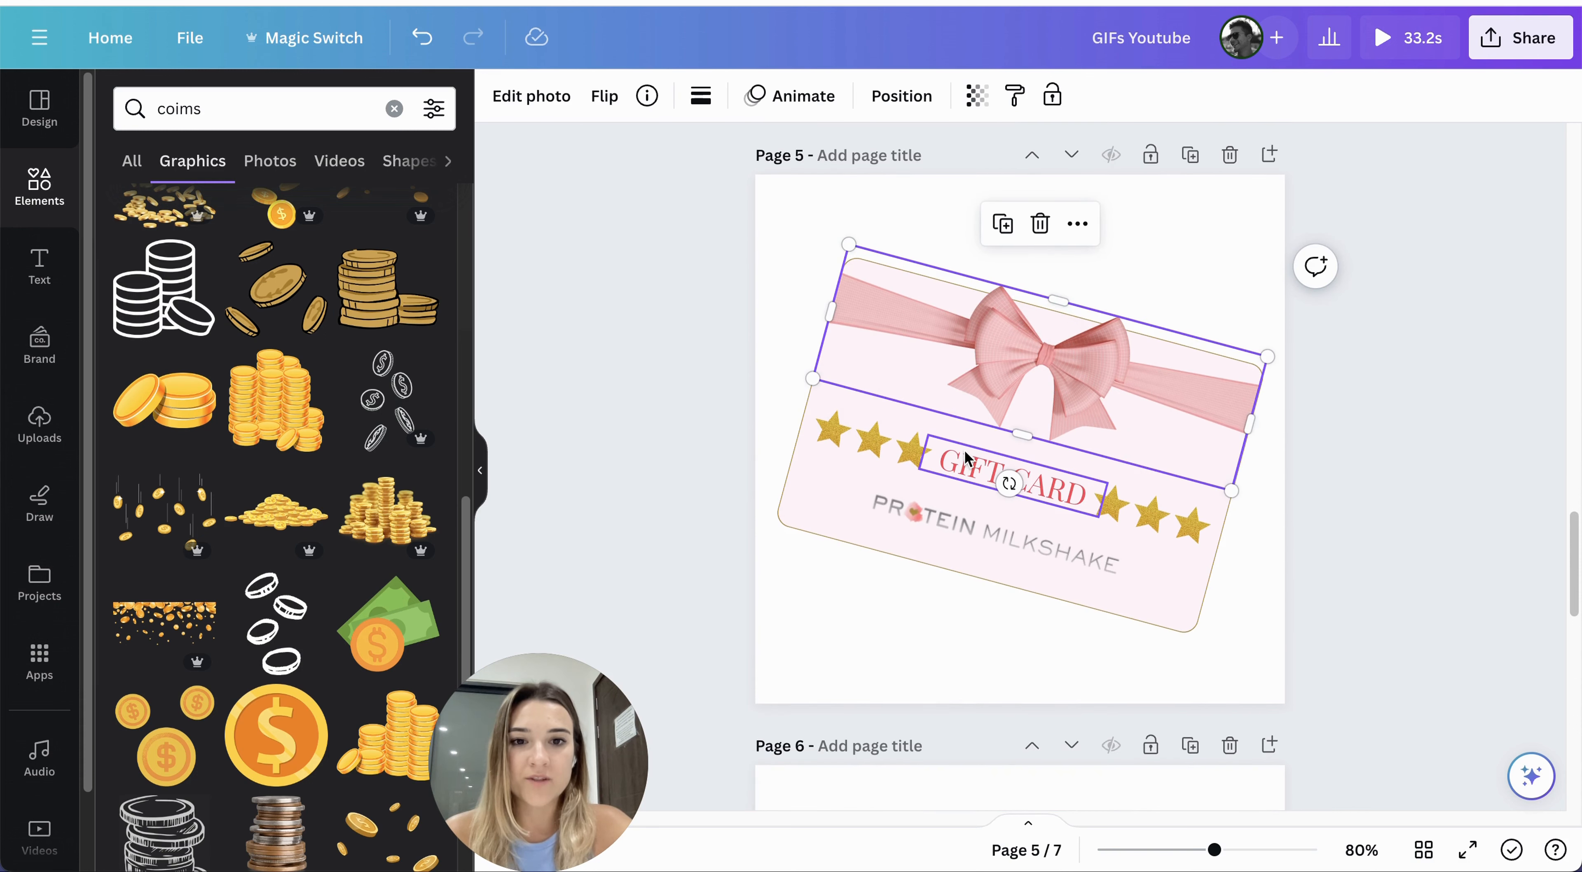
pyautogui.click(900, 344)
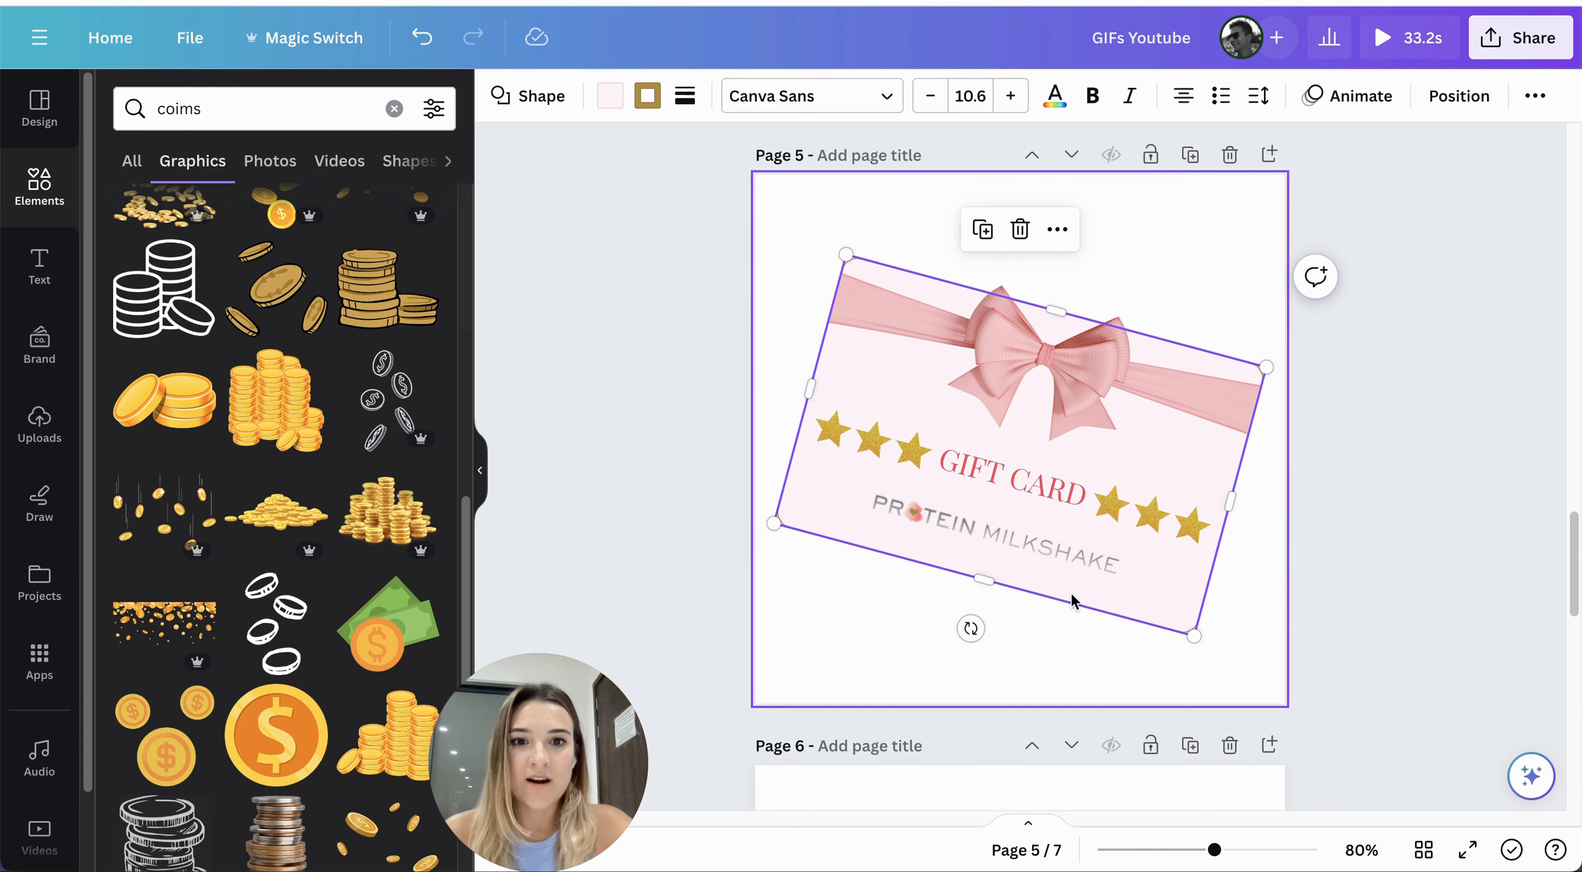
pyautogui.click(1045, 354)
pyautogui.click(894, 449)
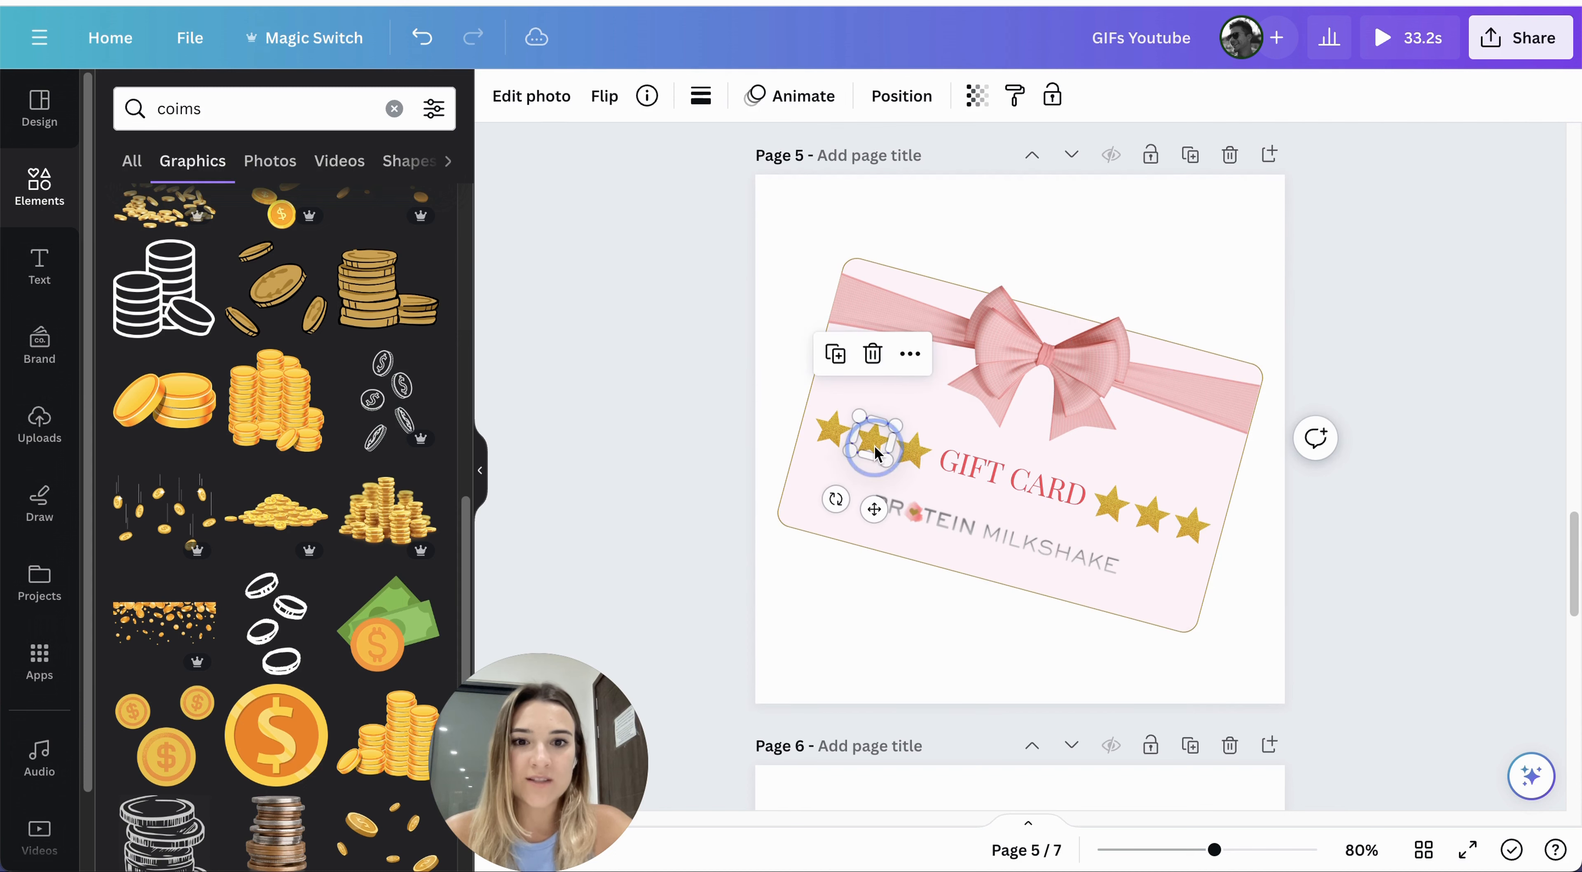
pyautogui.click(1044, 492)
pyautogui.click(1054, 549)
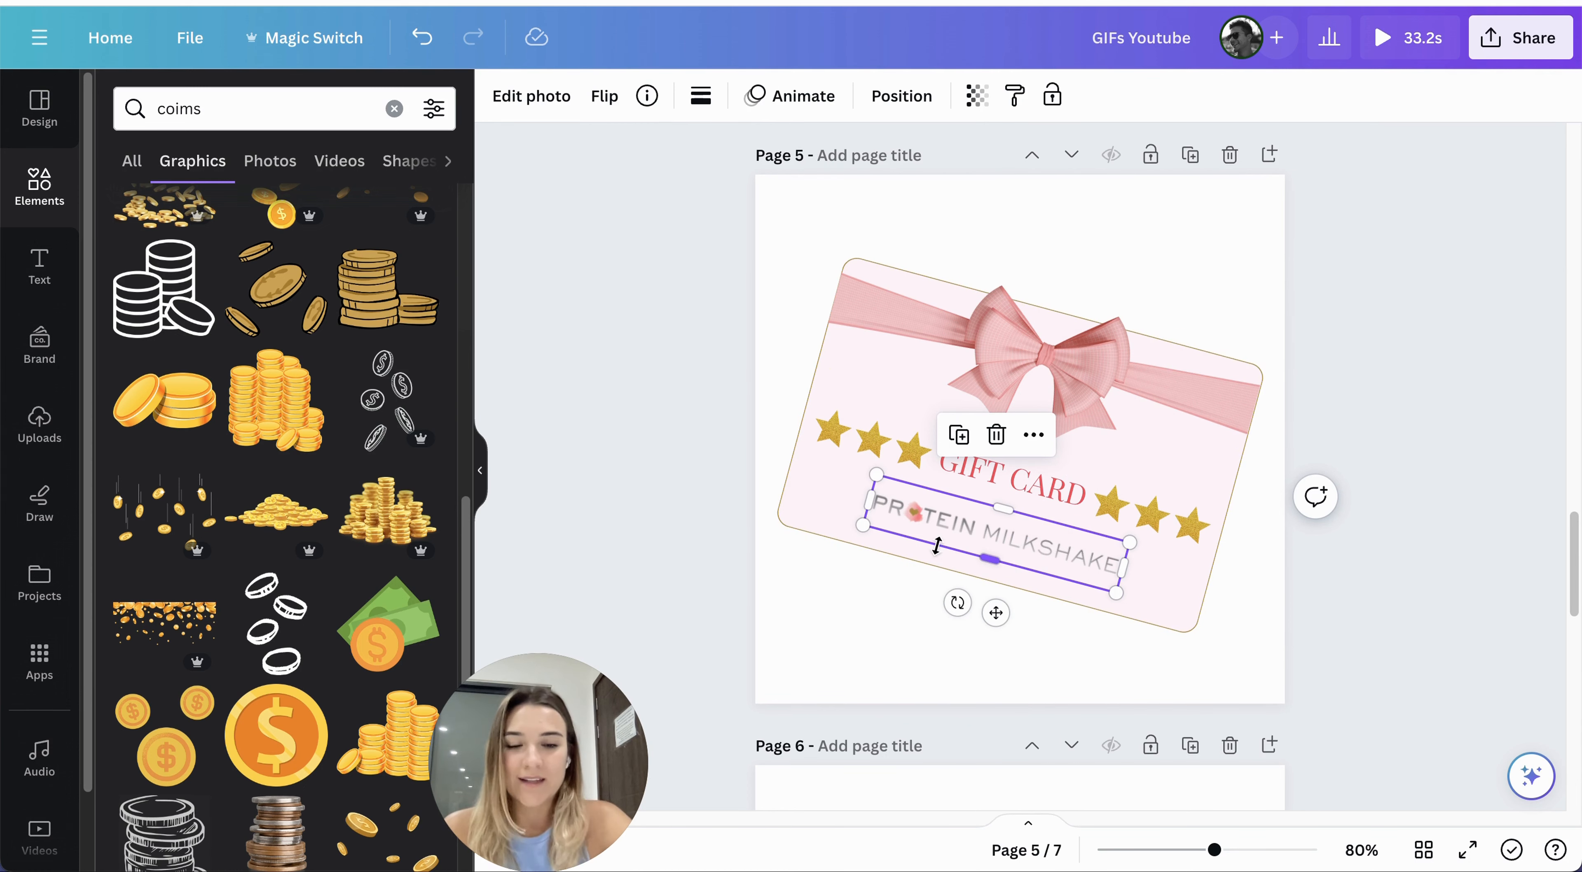
# - Group all elements of the gift card on page 5
pyautogui.scroll(-1, 968, 520)
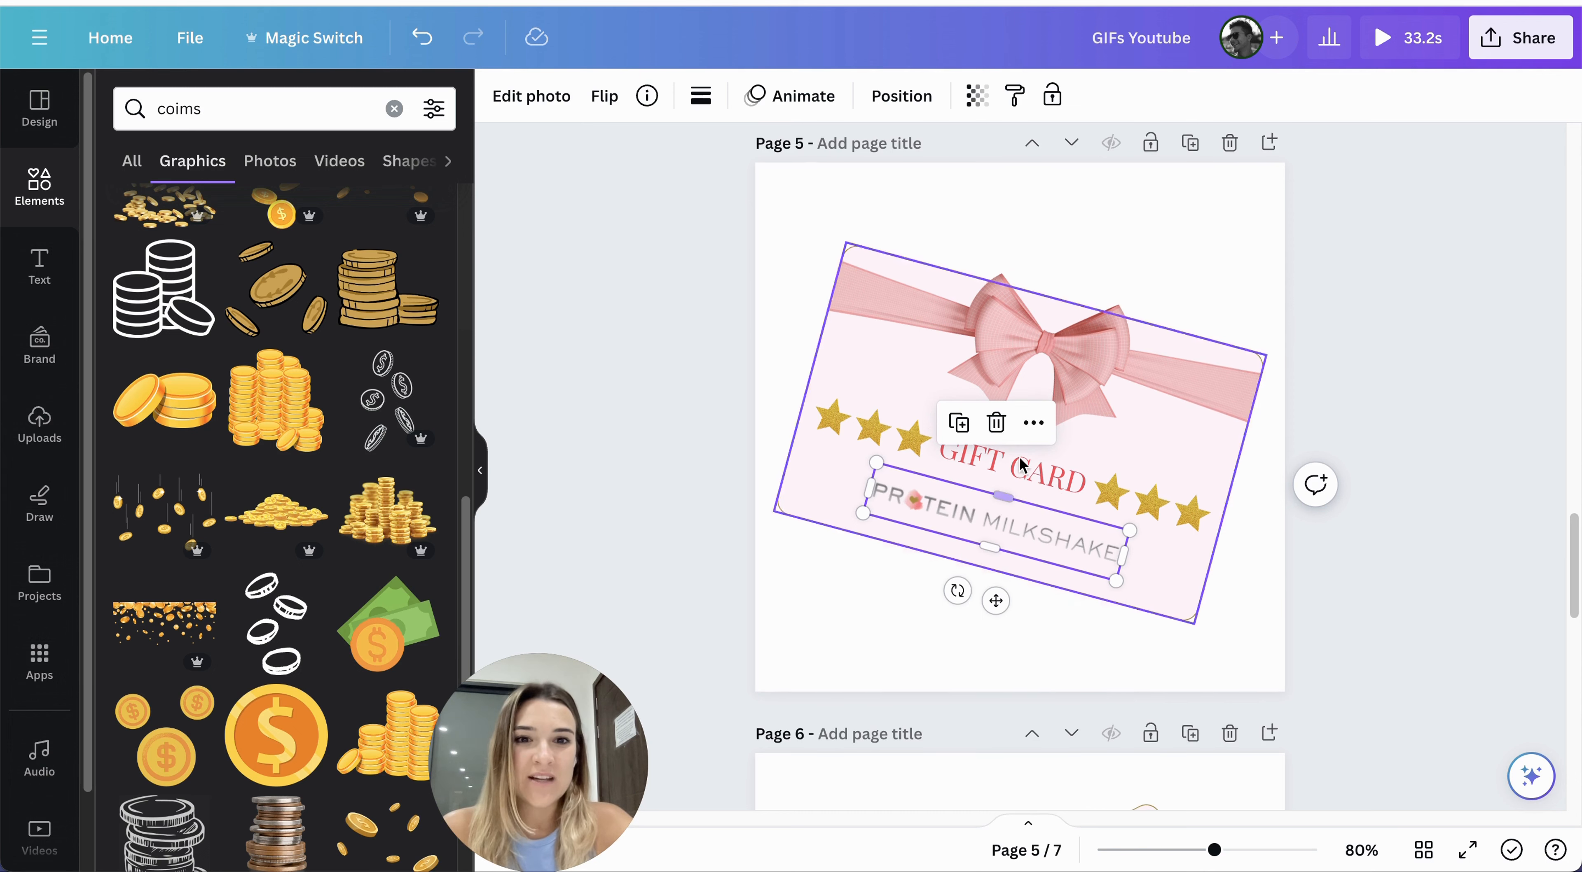
pyautogui.click(941, 588)
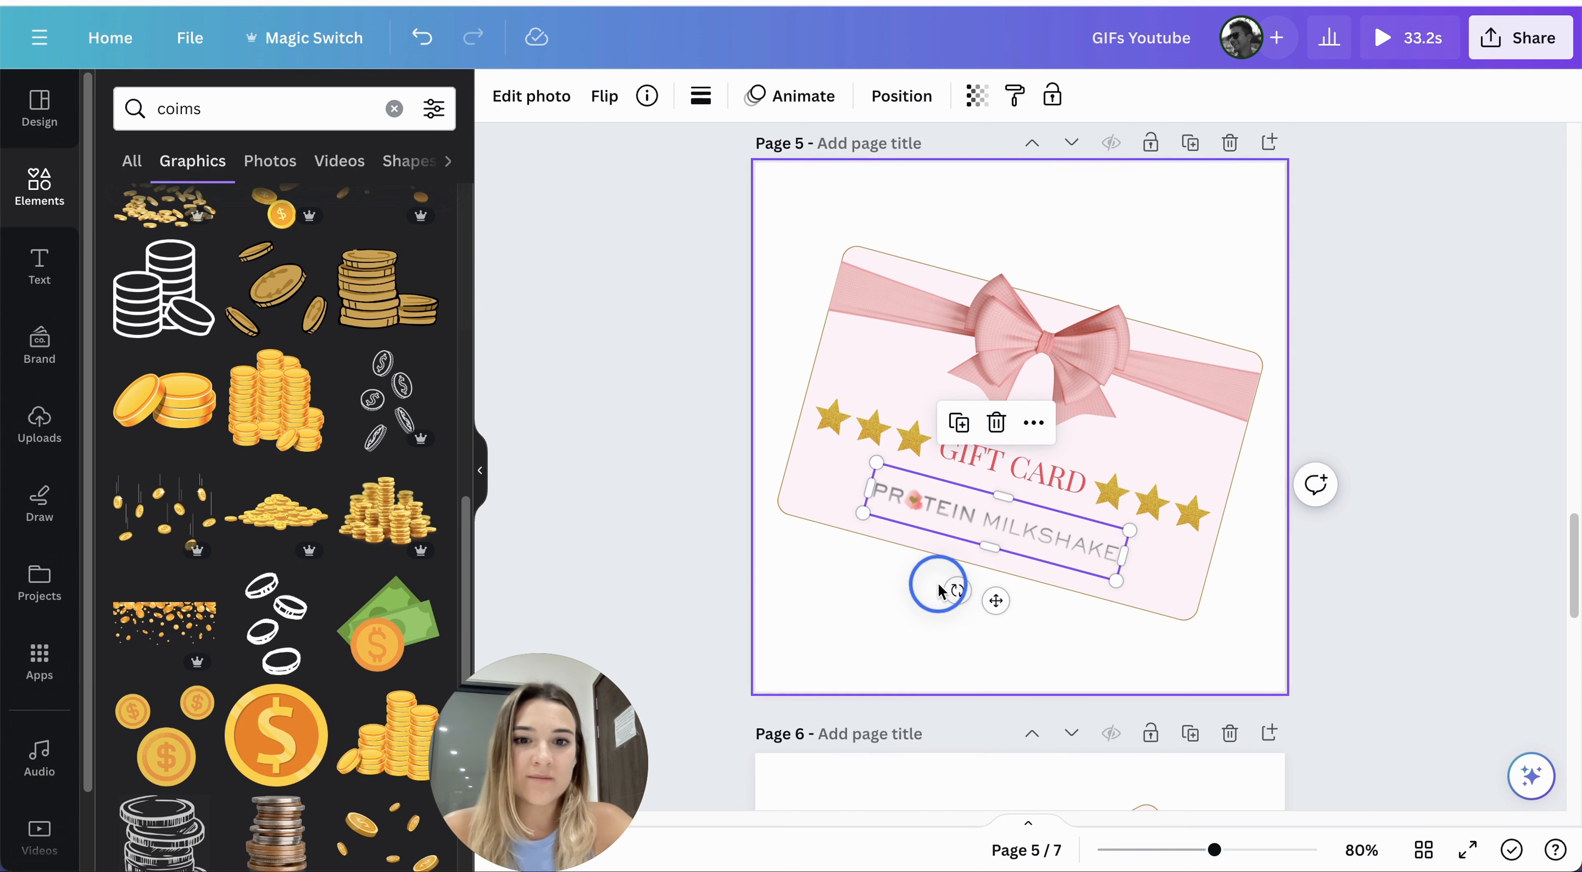
pyautogui.press('super+z')
pyautogui.click(1029, 185)
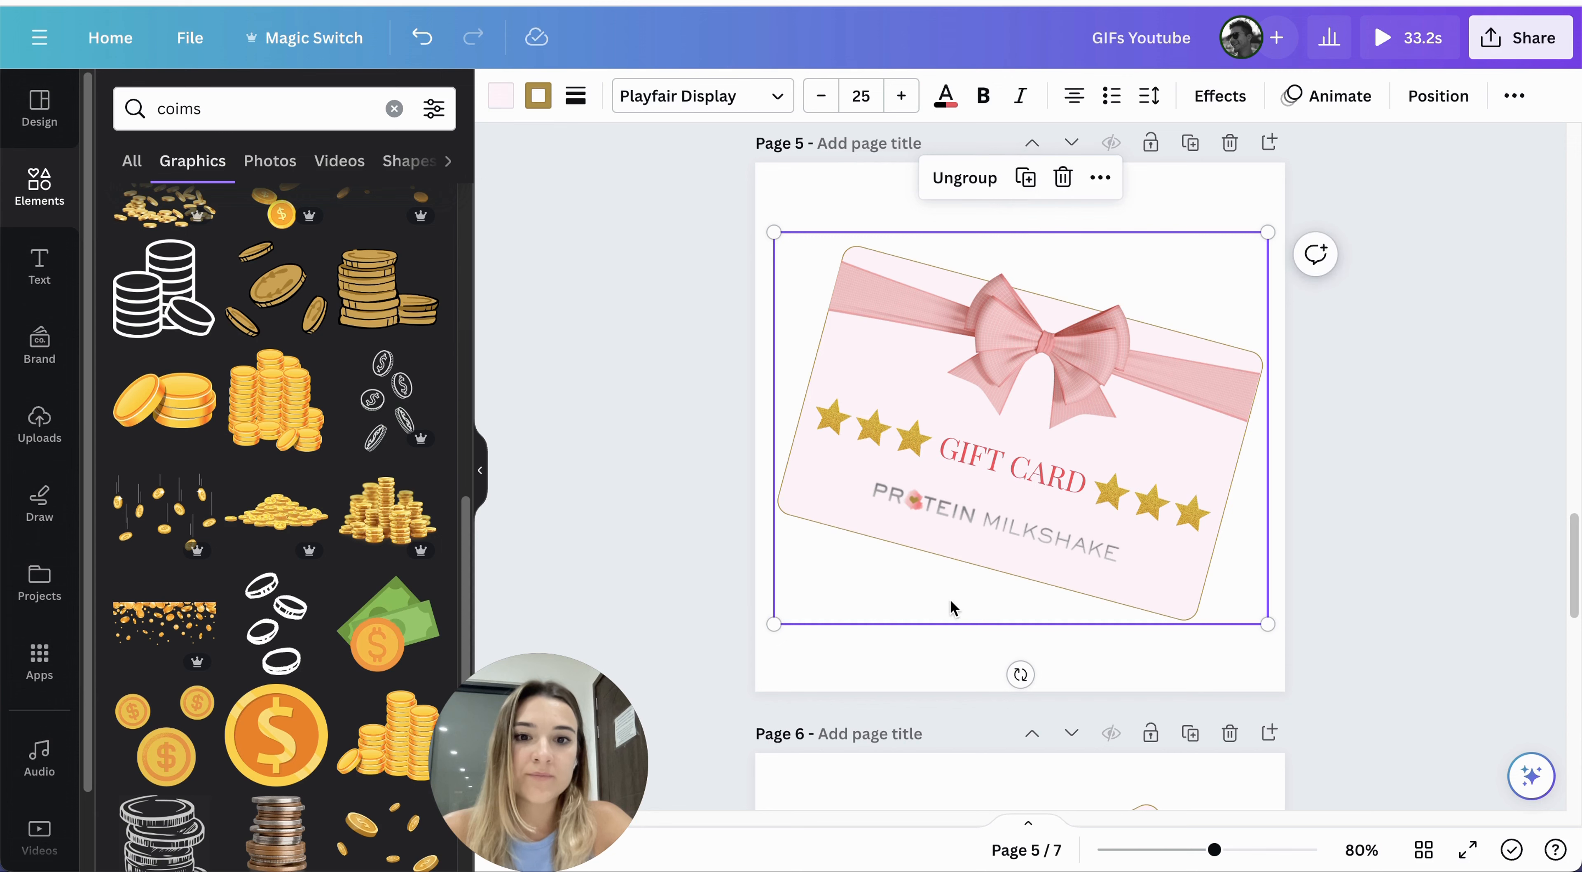
# - Rotate the grouped gift card on page 5 slightly further clockwise and compare it with the oppositely tilted card on page 6
pyautogui.moveTo(1020, 674); pyautogui.dragTo(1000, 596)
pyautogui.scroll(-5, 1391, 612)
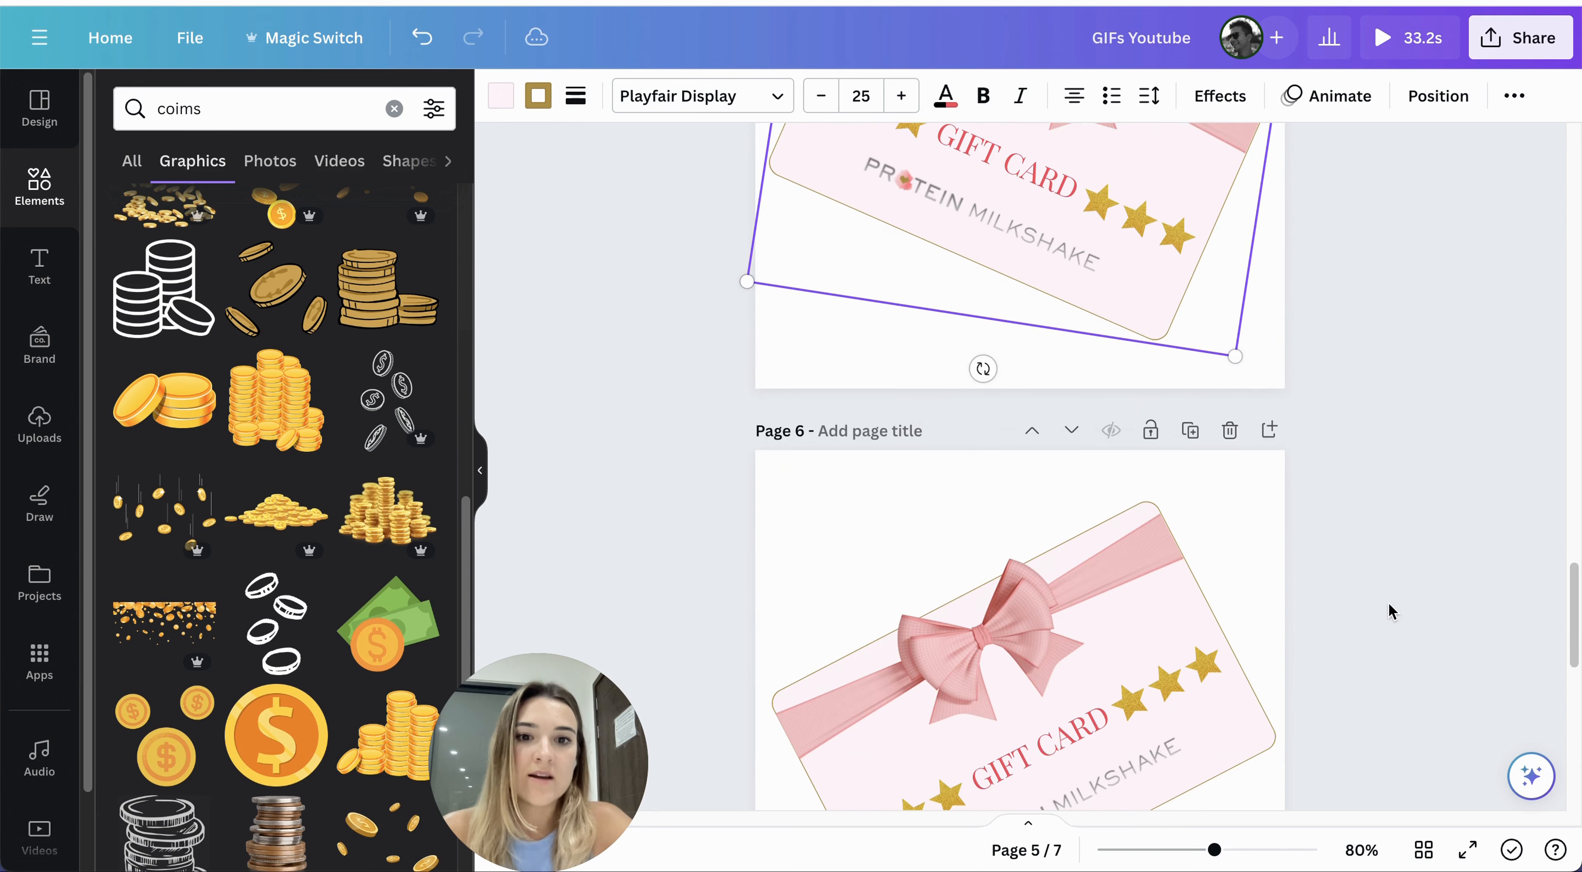
pyautogui.scroll(-4, 1458, 565)
pyautogui.scroll(-1, 1084, 496)
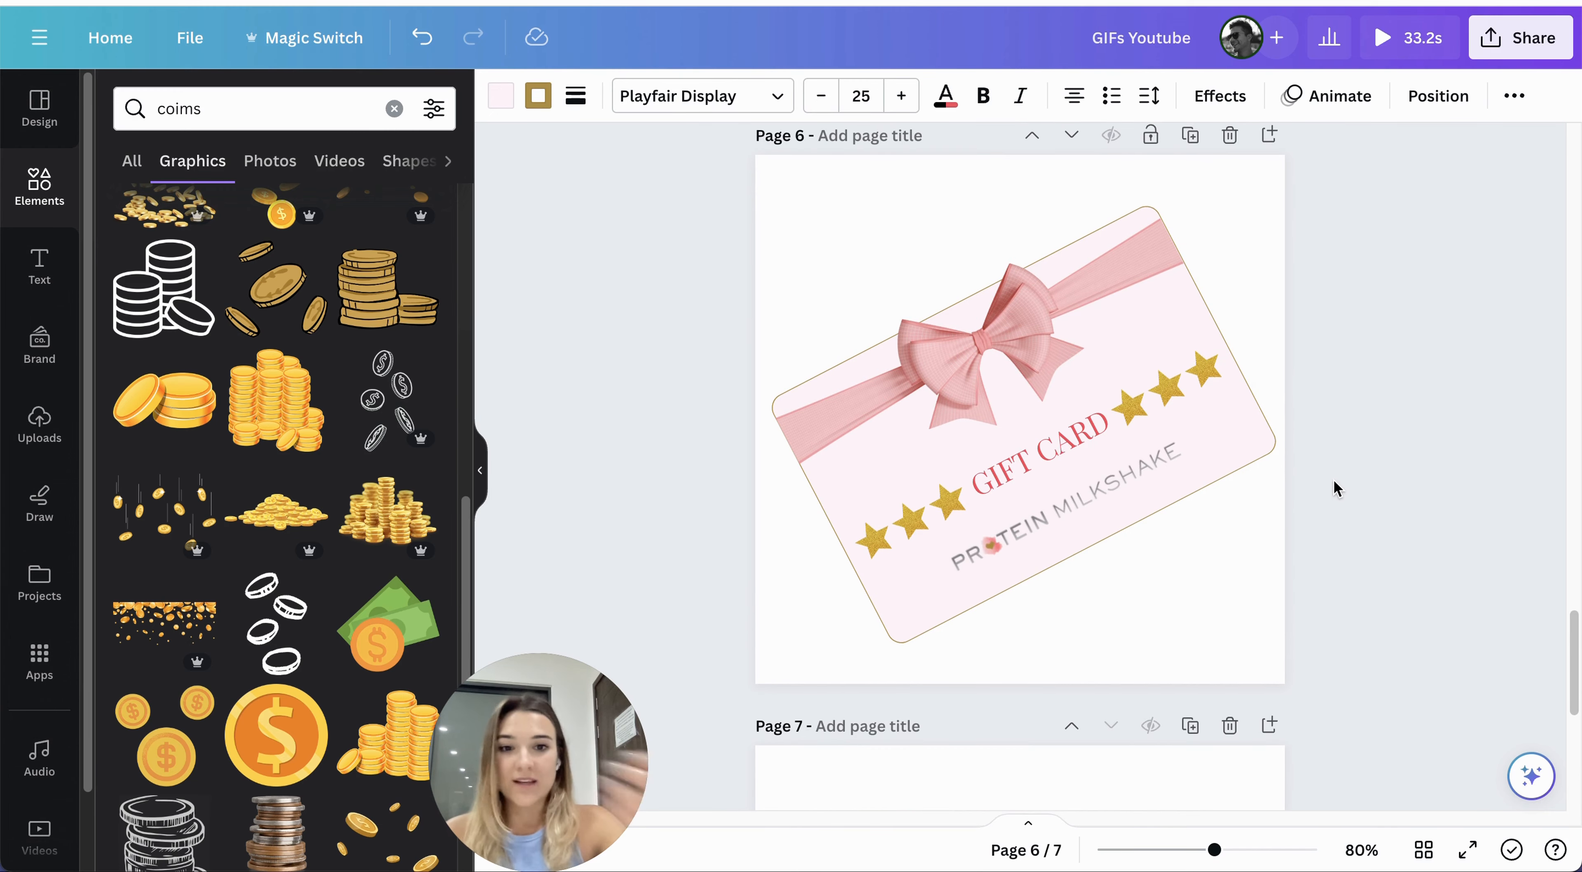
pyautogui.scroll(4, 1320, 467)
# - Set the design's download format to PNG with a transparent background
pyautogui.click(1493, 38)
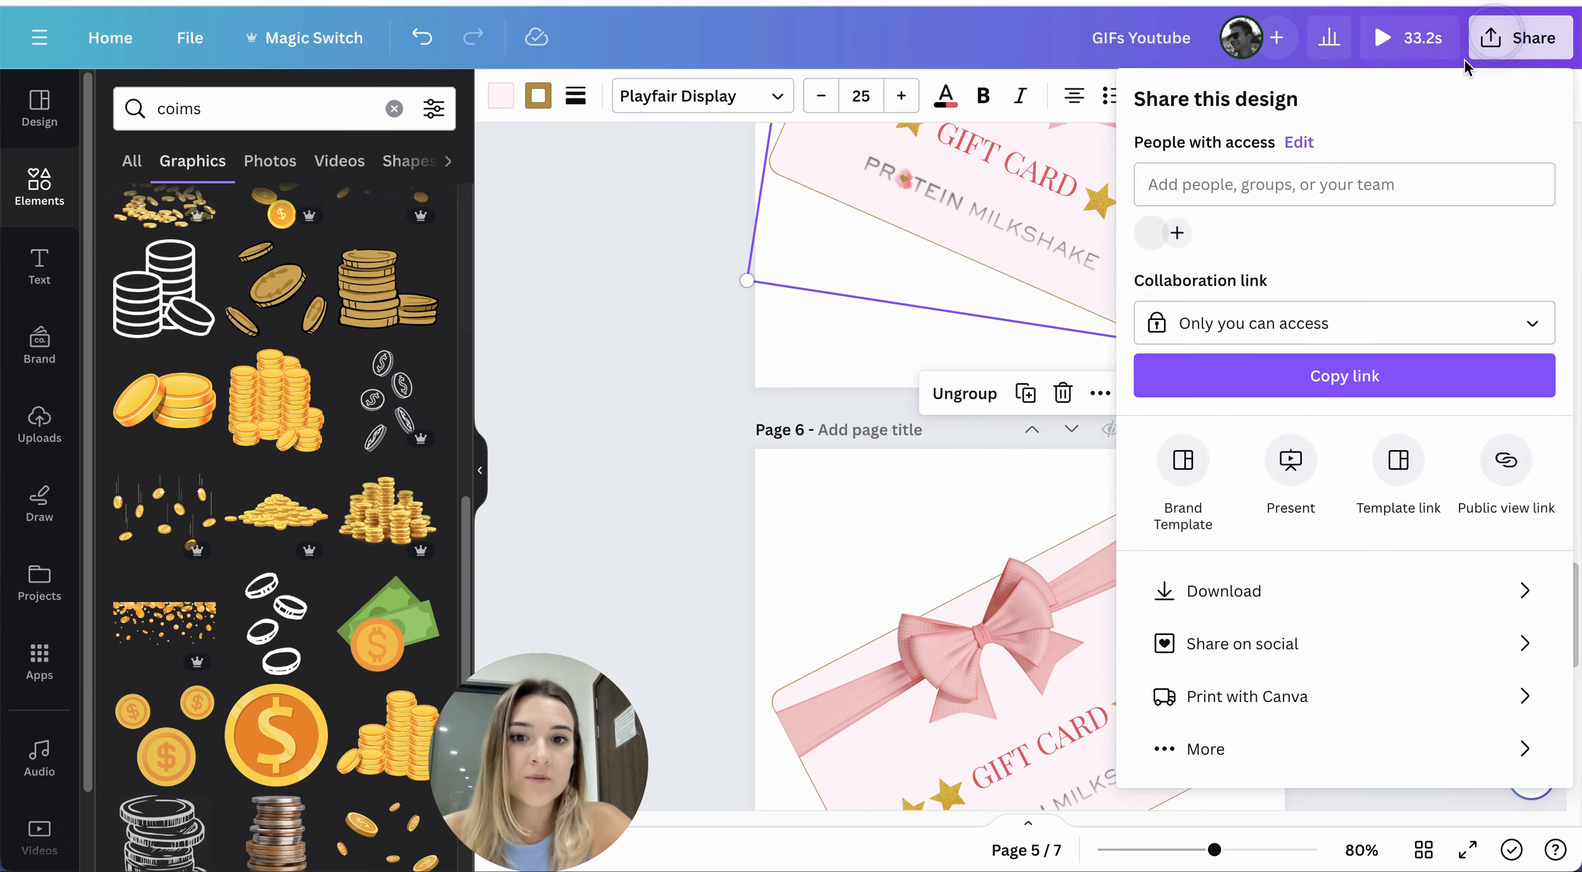
pyautogui.click(1335, 592)
pyautogui.click(1313, 181)
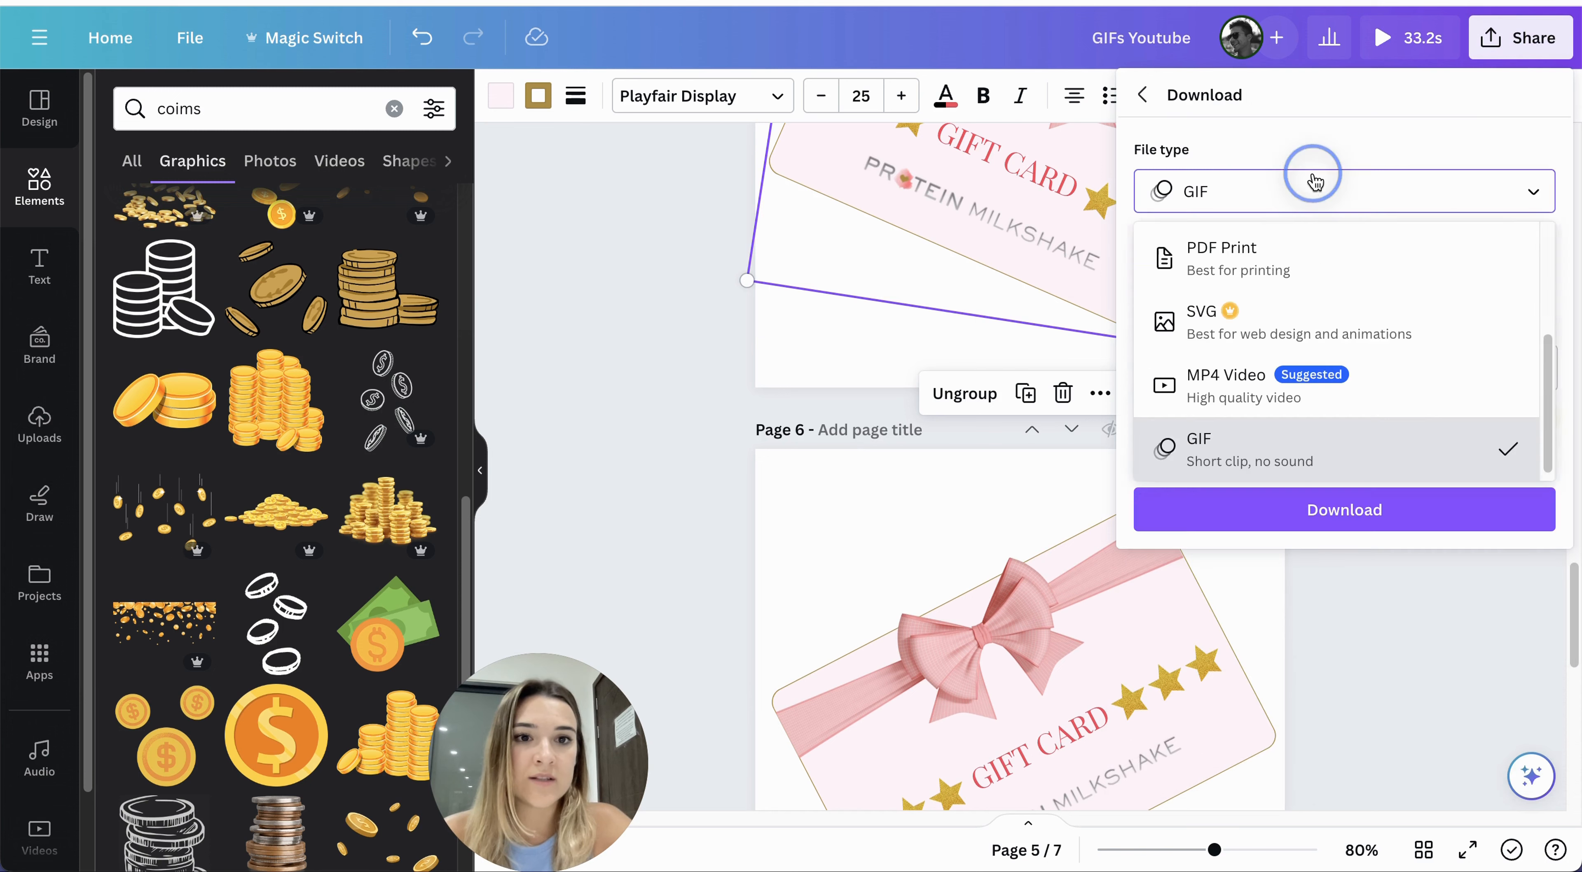
pyautogui.click(1301, 329)
pyautogui.click(1241, 313)
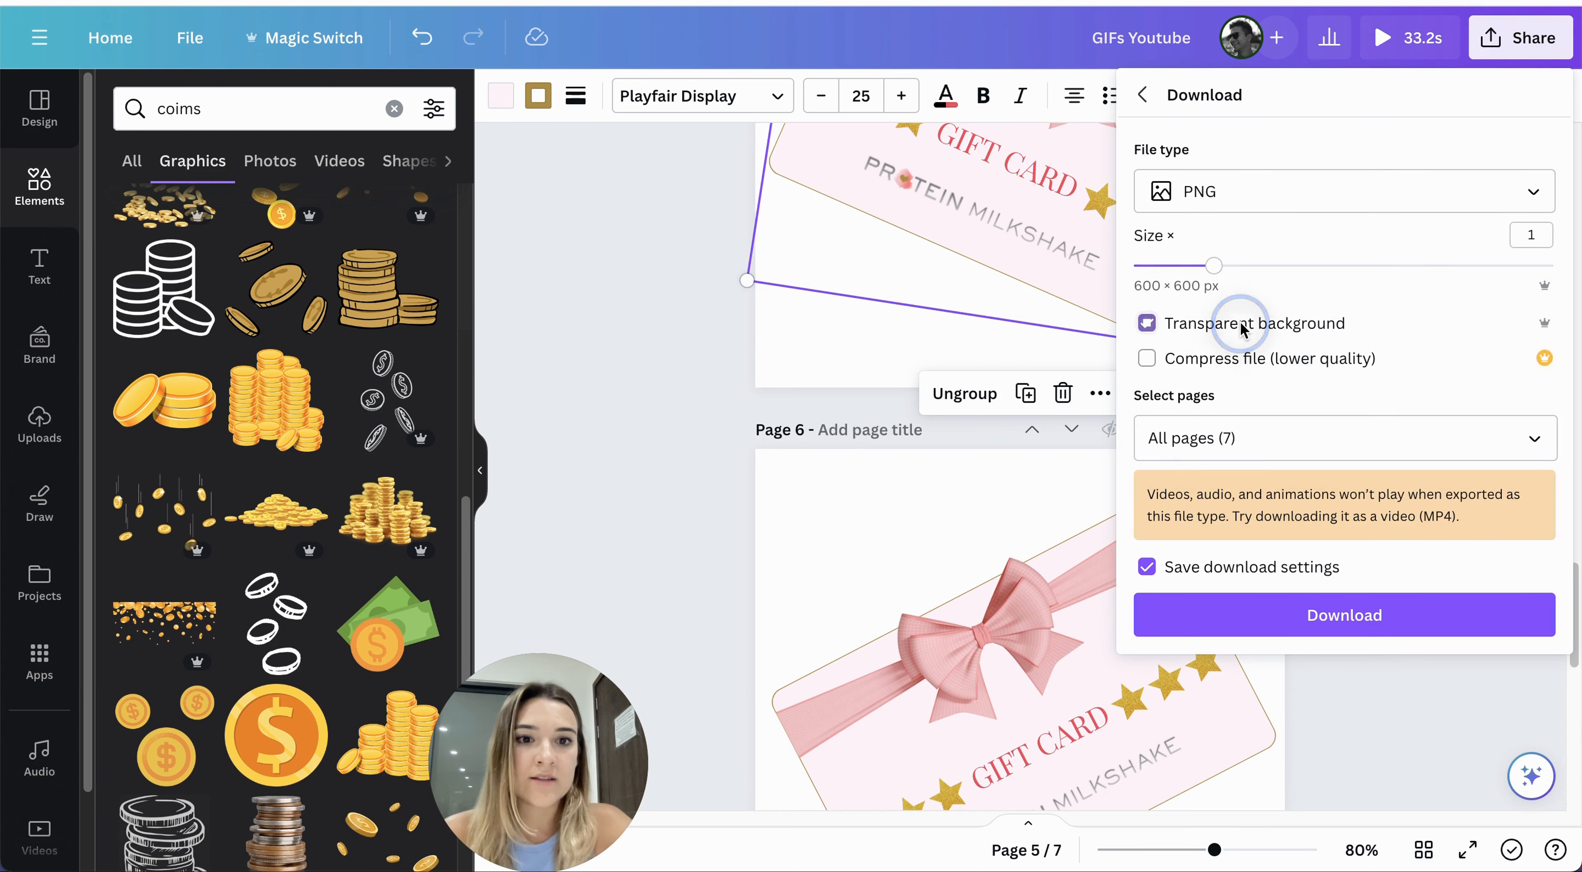
# - Limit the download to pages 5 and 6 and export the two gift card images
pyautogui.click(1211, 438)
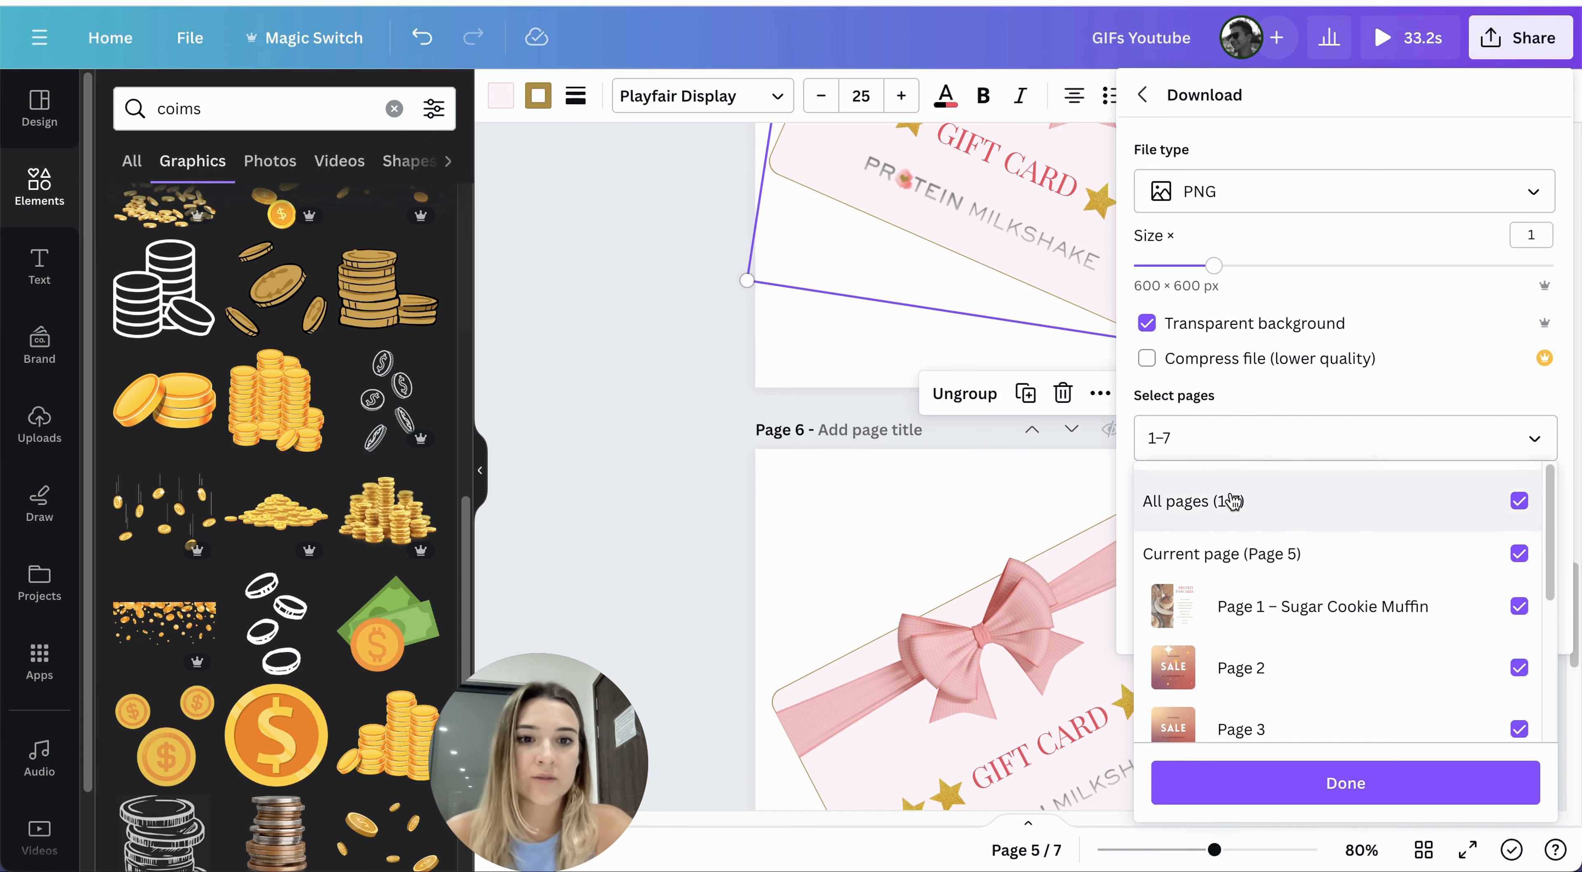
pyautogui.click(1221, 501)
pyautogui.scroll(-5, 1270, 664)
pyautogui.click(1295, 591)
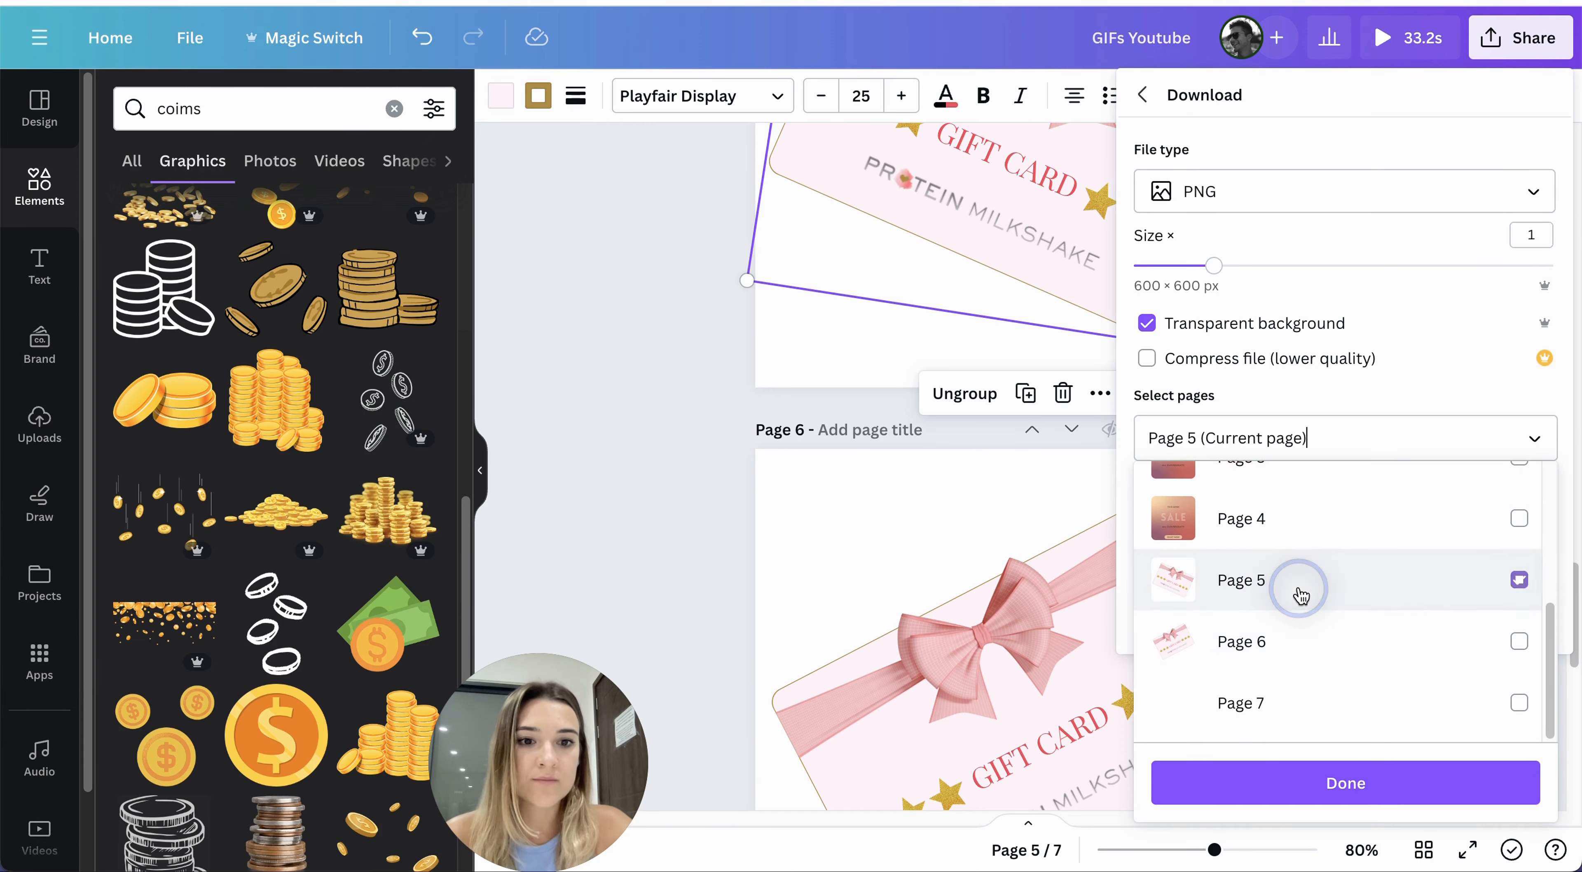
pyautogui.click(1295, 640)
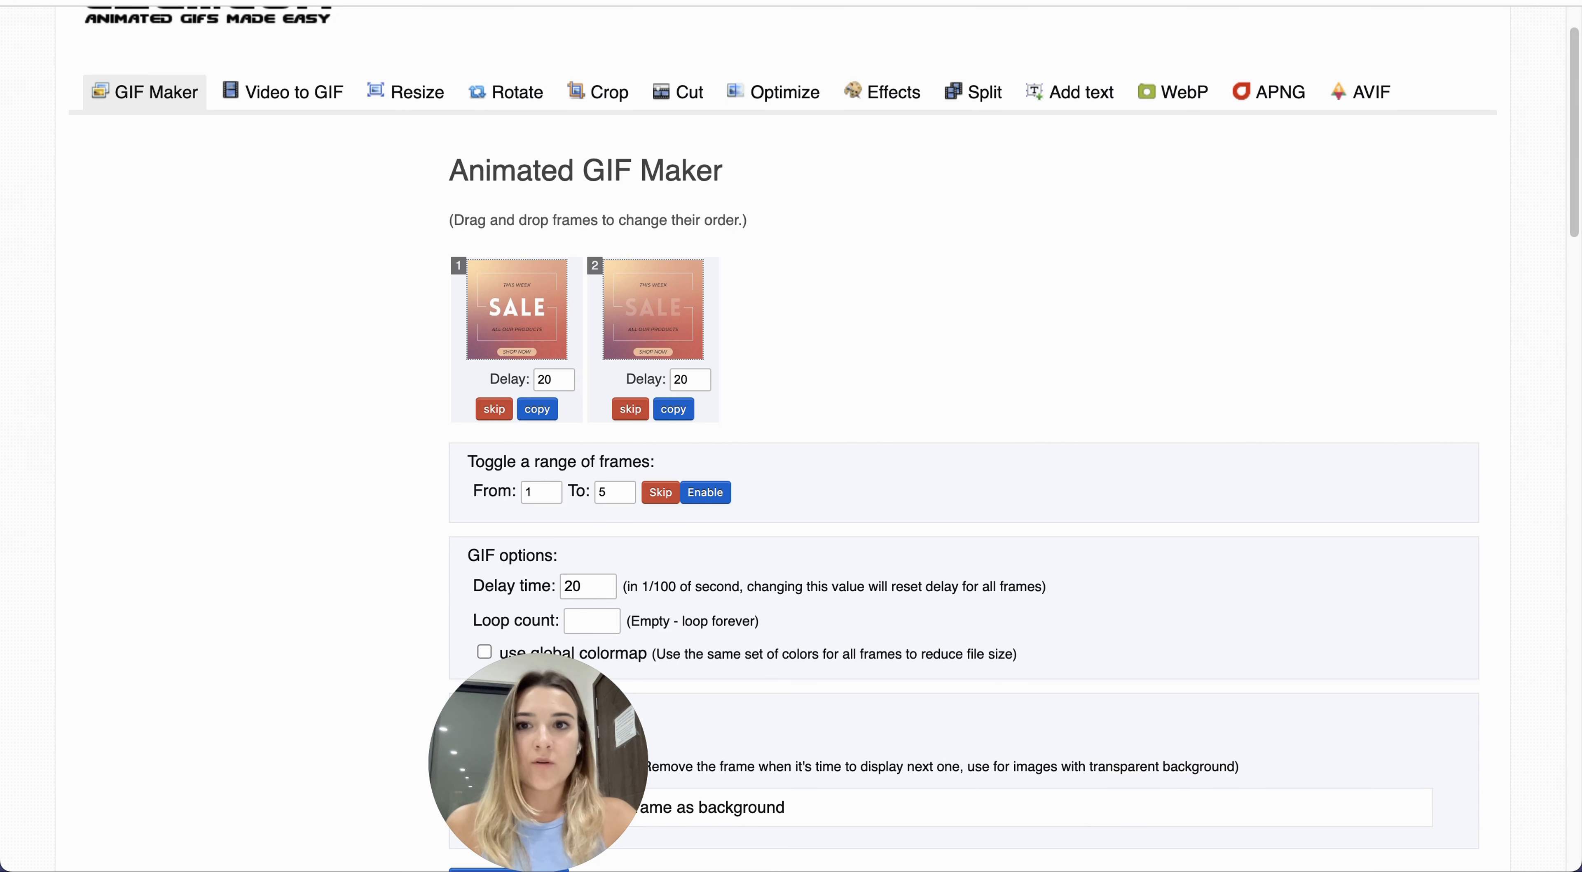
# - Switch to ezgif.com and make a GIF from the two gift card frames with delay time 70 and don't stack frames enabled
pyautogui.press('BackSpace')
pyautogui.press('Return')
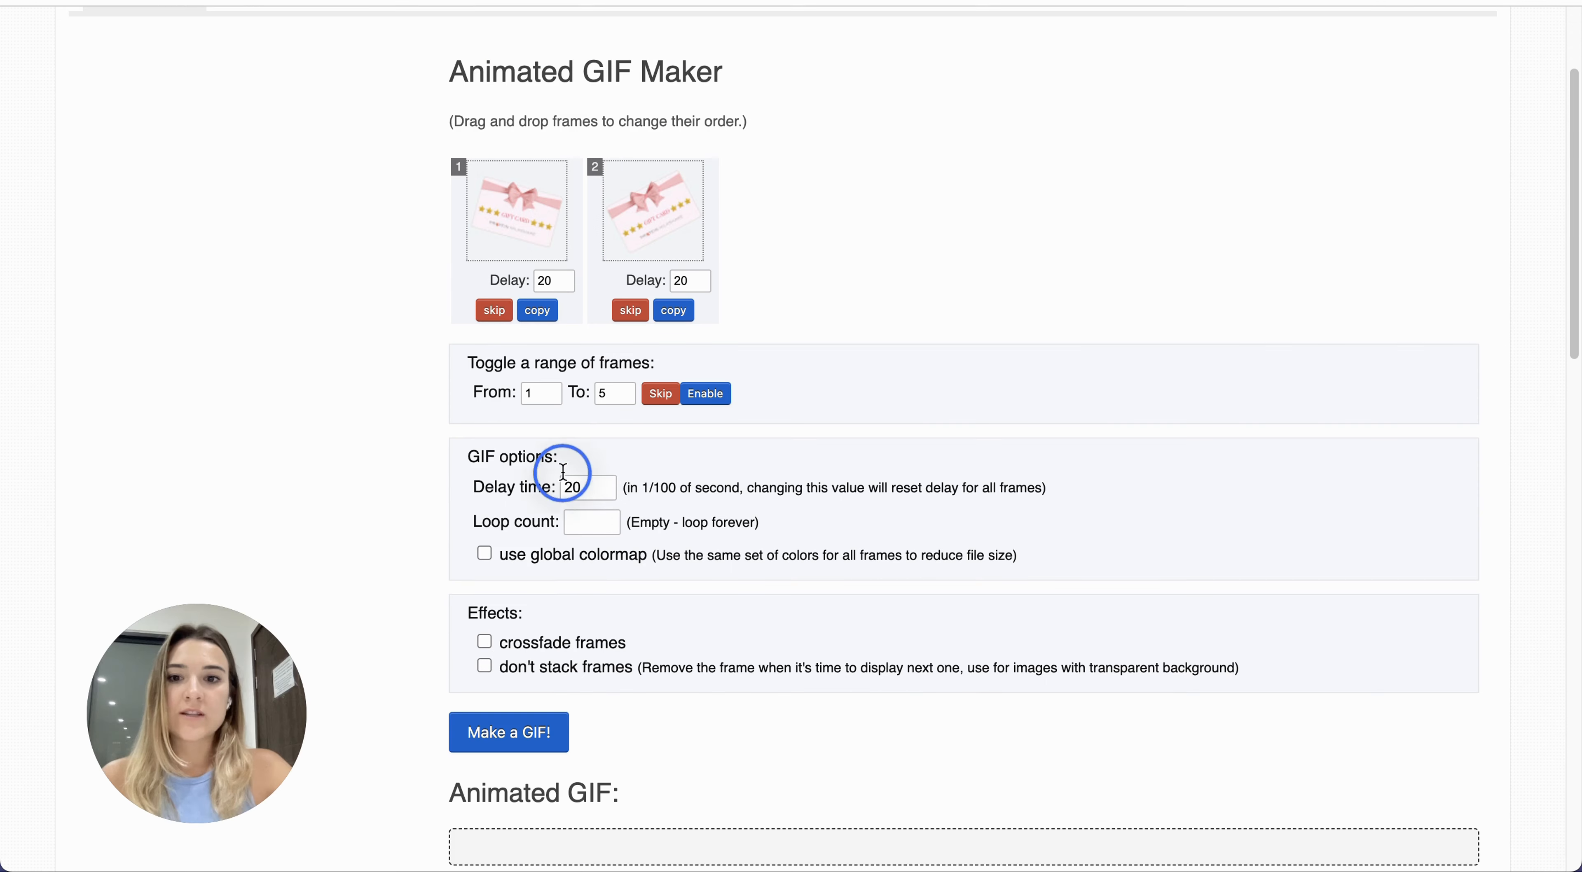
pyautogui.doubleClick(567, 480)
pyautogui.write('70')
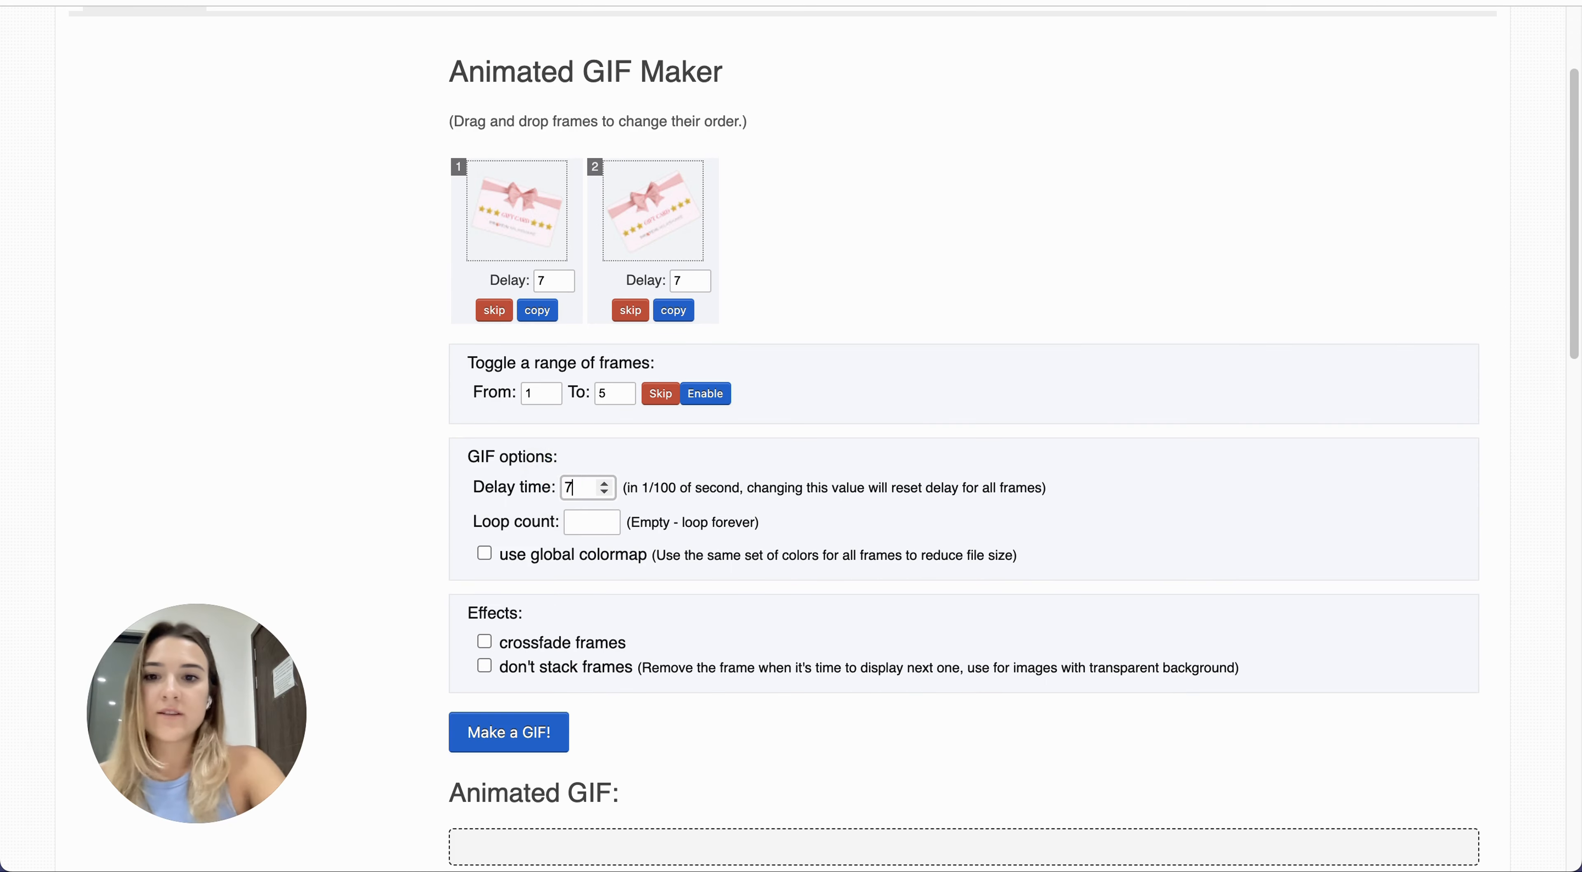
pyautogui.click(484, 666)
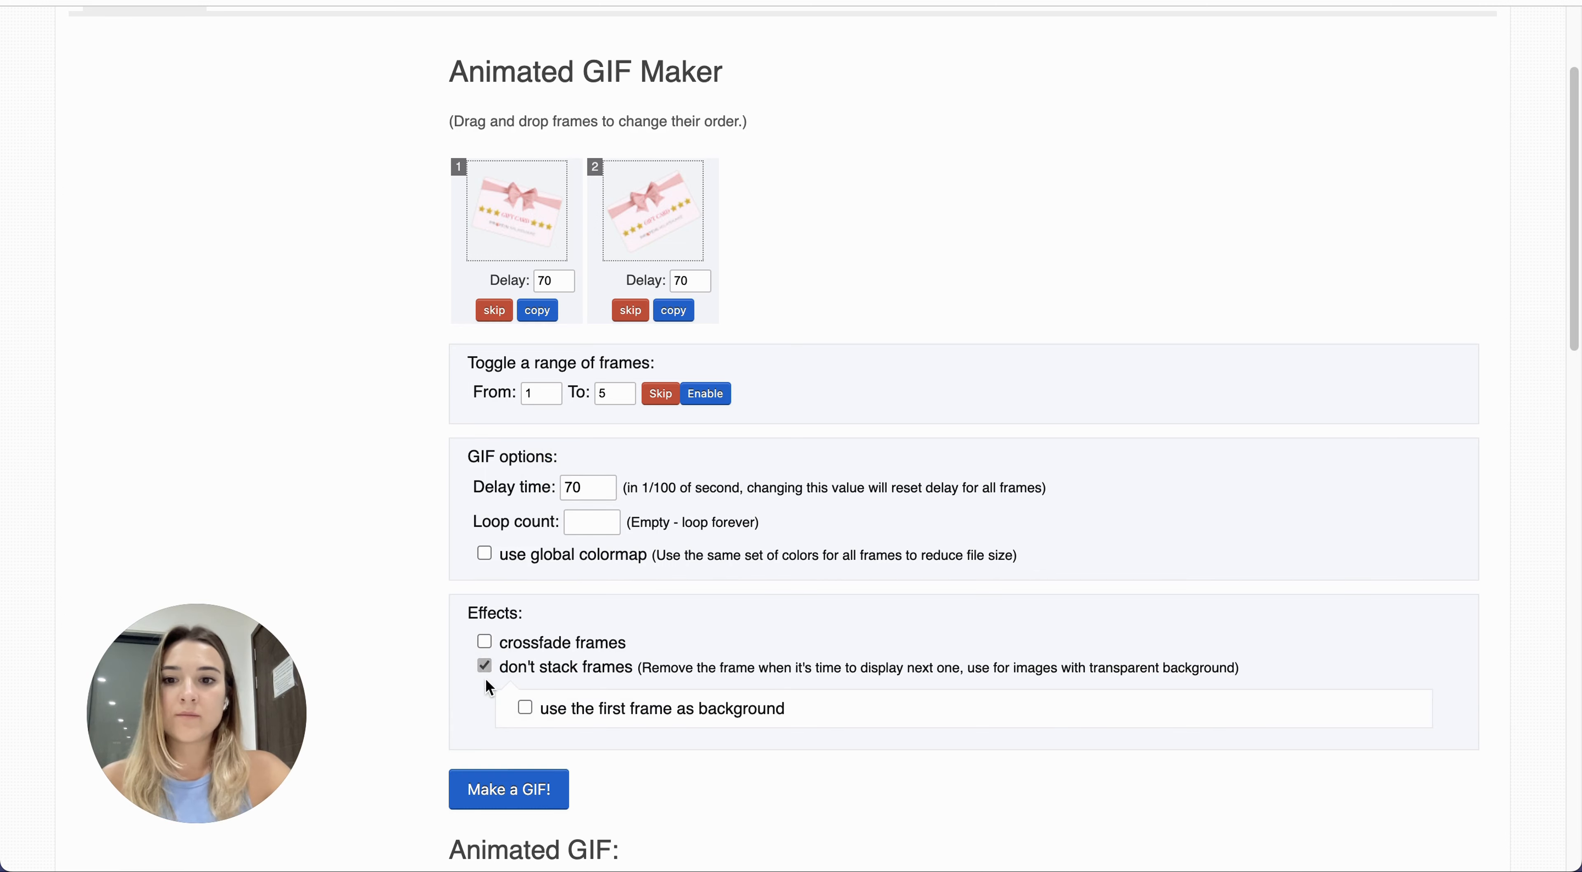
pyautogui.scroll(-10, 698, 652)
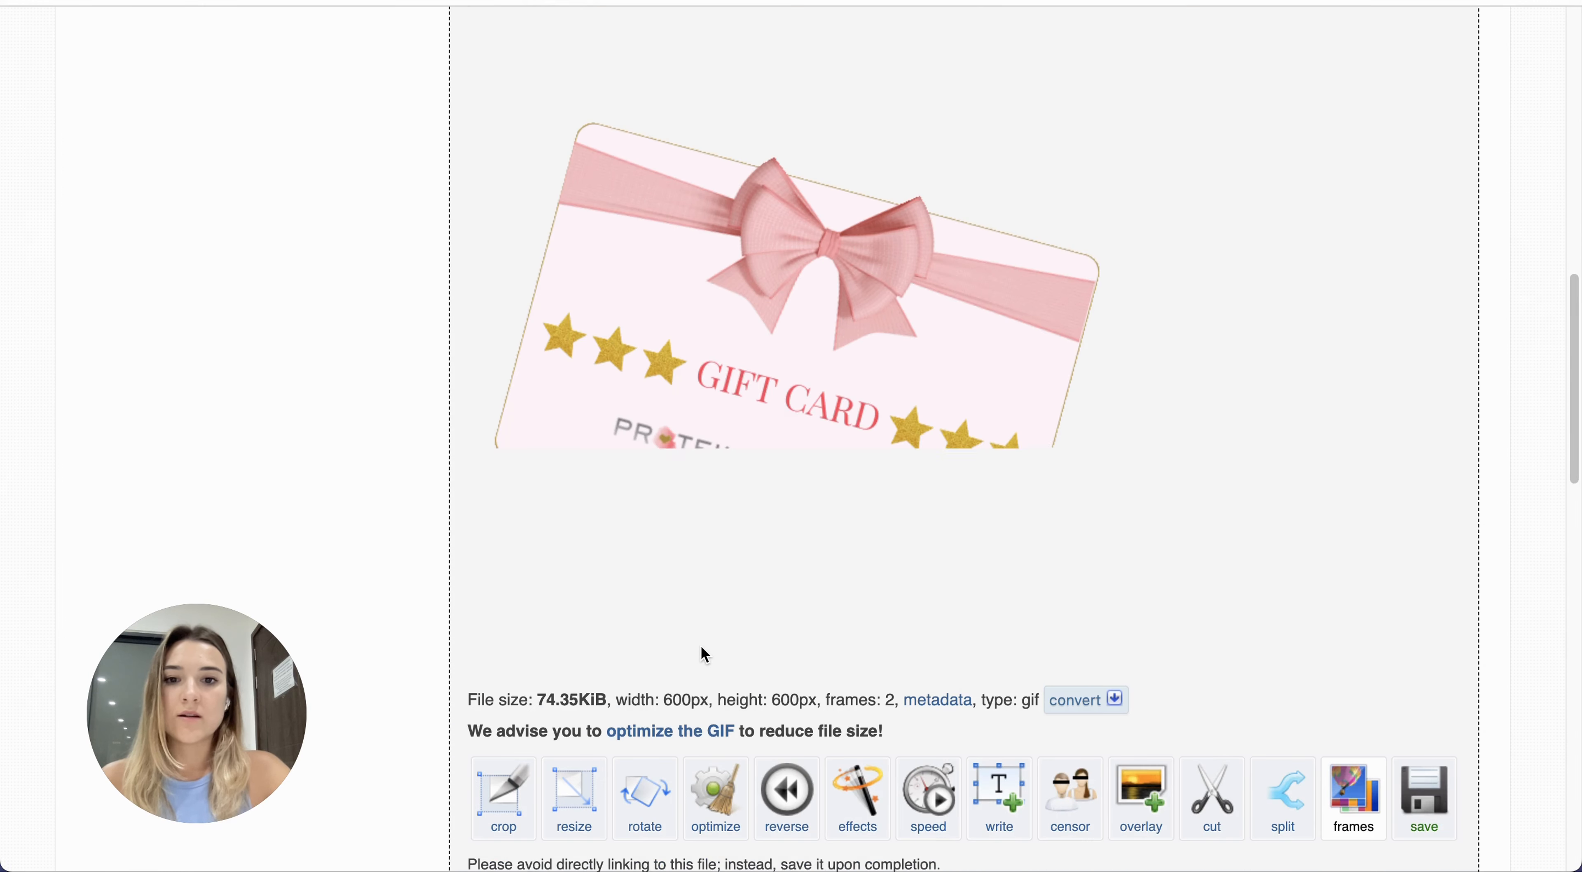
pyautogui.scroll(5, 761, 578)
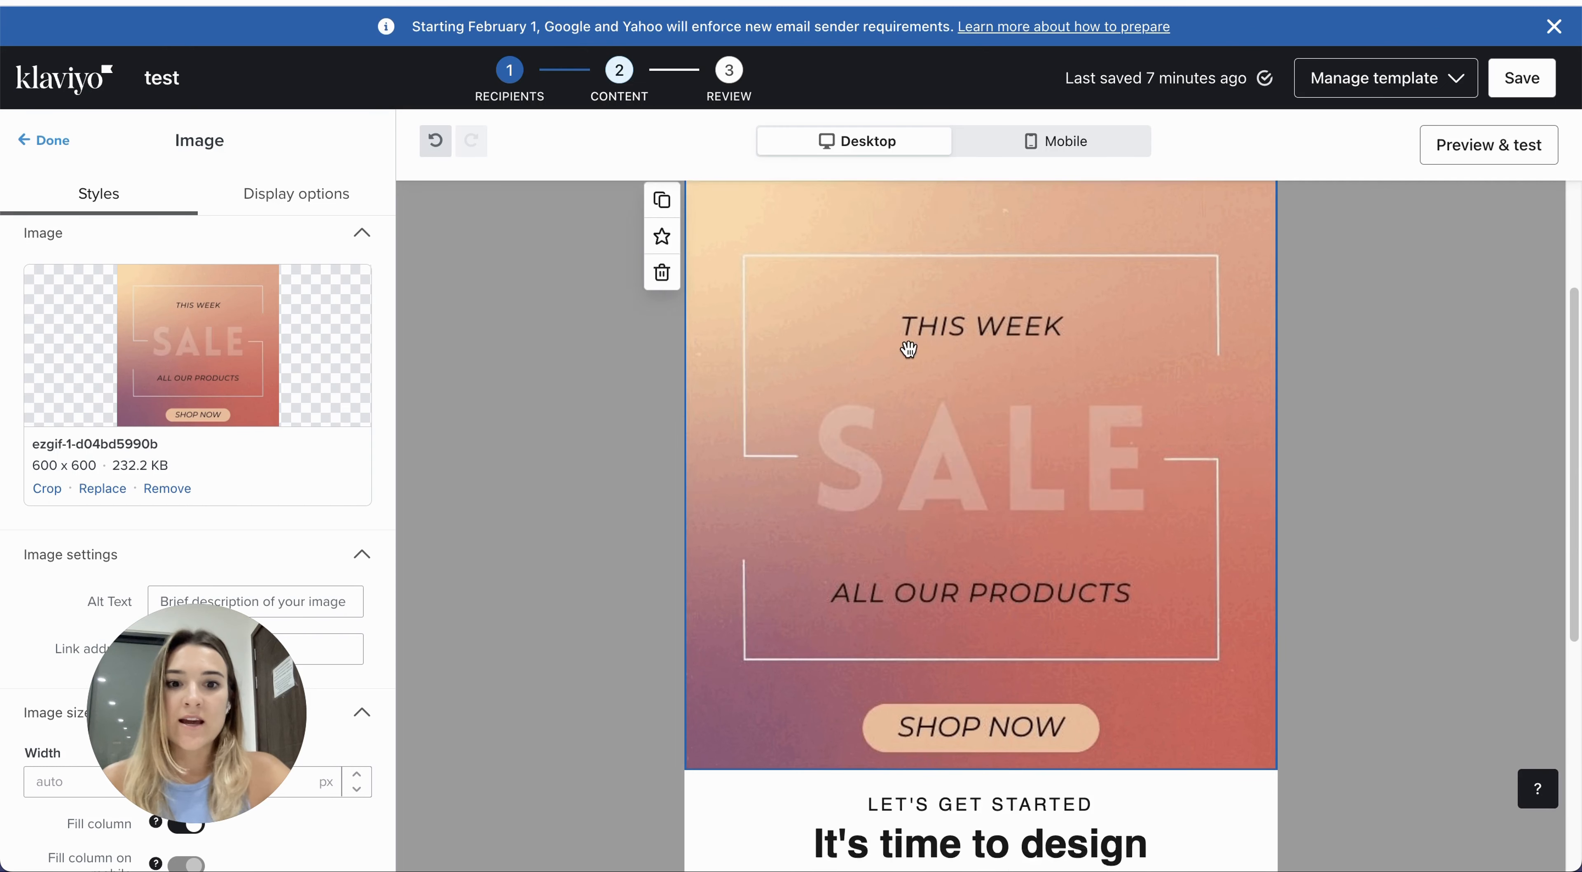
# - Switch to the Klaviyo email and replace the SALE GIF with the gift card GIF
pyautogui.scroll(3, 915, 400)
pyautogui.moveTo(217, 695); pyautogui.dragTo(522, 736)
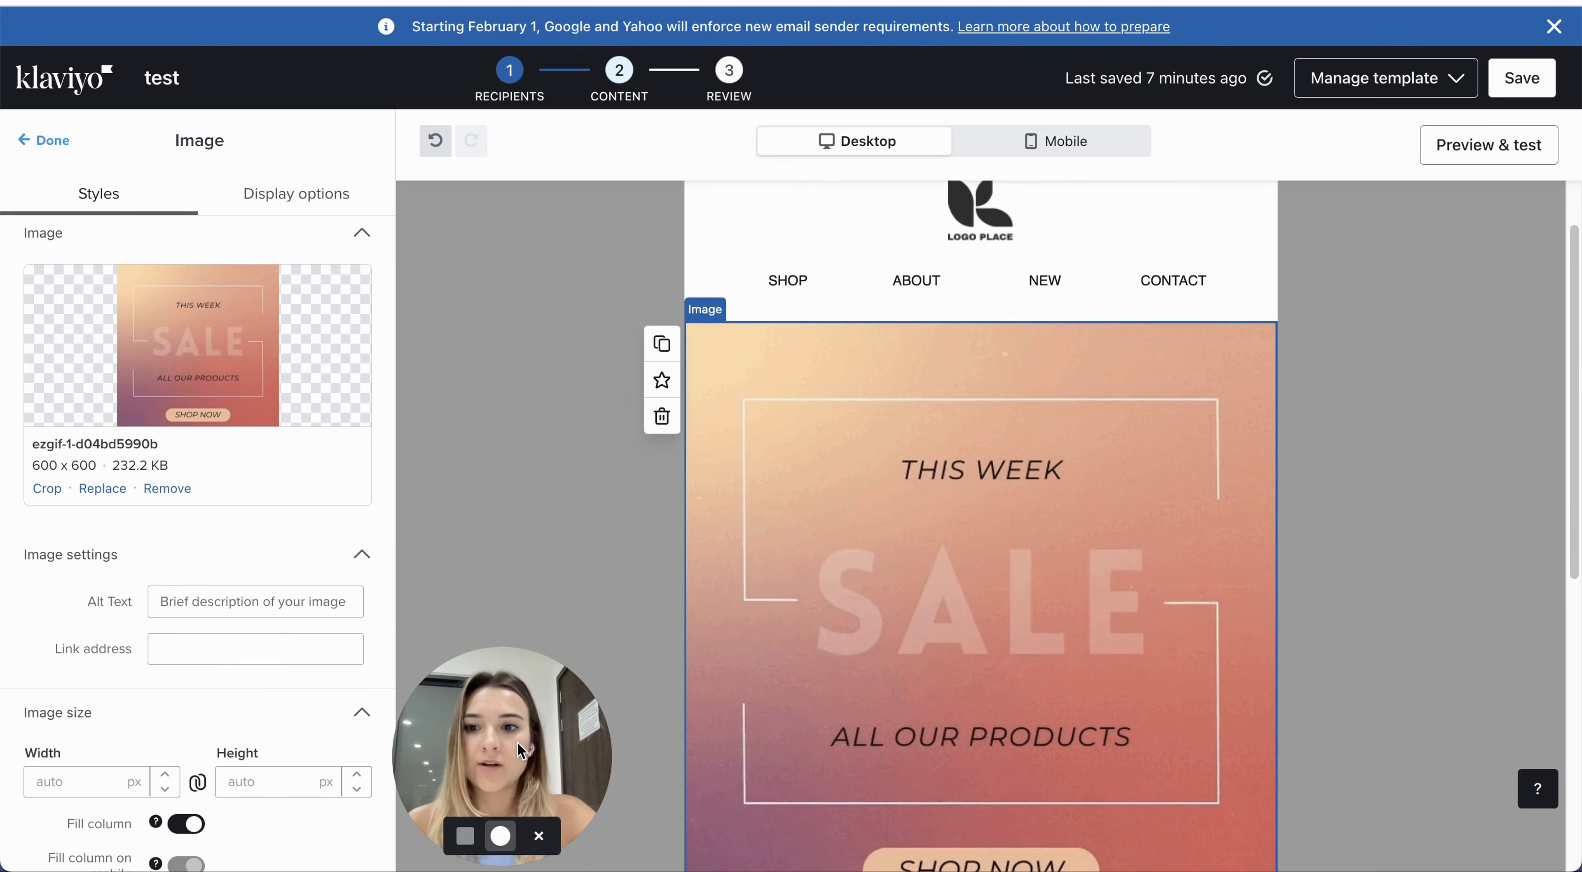
pyautogui.click(103, 489)
pyautogui.click(1215, 518)
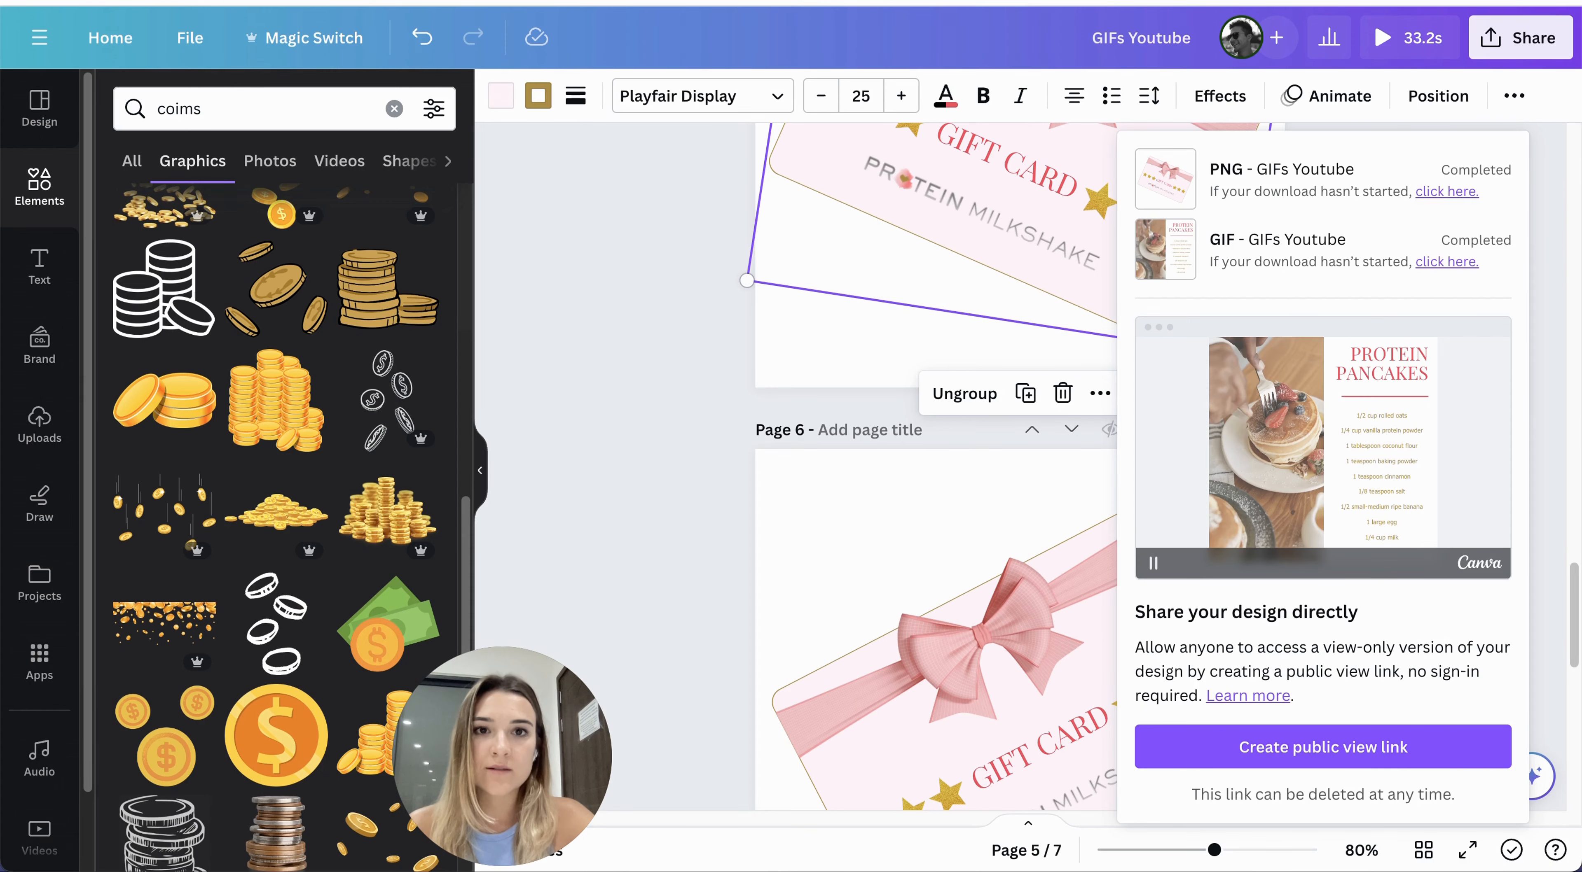
# - Switch back to Canva, shrink the gift card group on page 5 to about half size and place it in the page's upper part
pyautogui.scroll(5, 988, 534)
pyautogui.moveTo(737, 656); pyautogui.dragTo(1010, 523)
pyautogui.moveTo(1137, 448); pyautogui.dragTo(1021, 399)
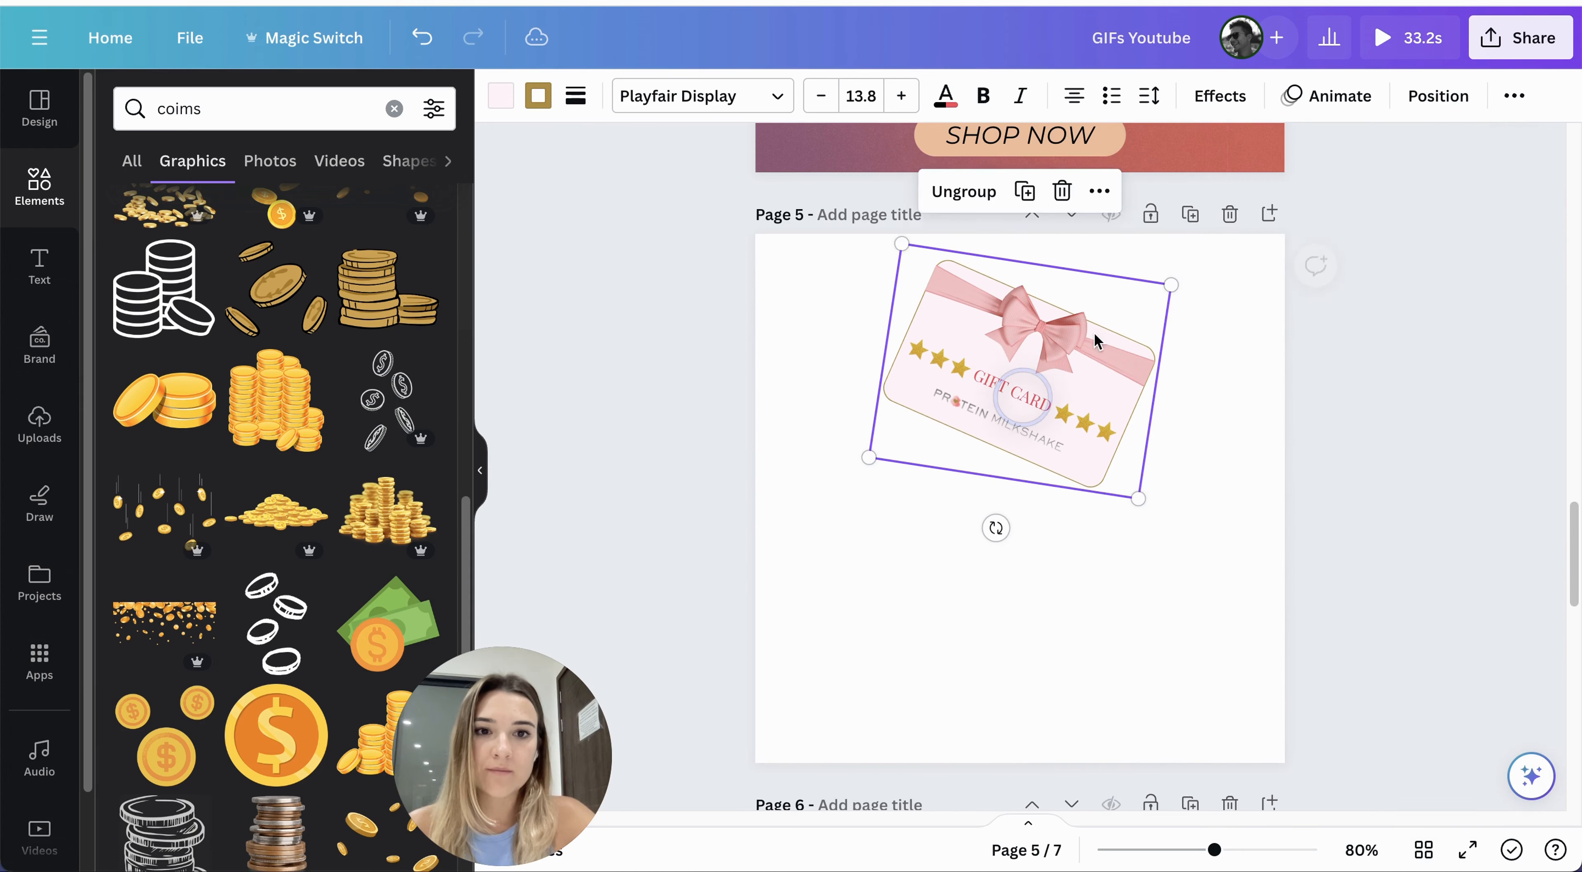
# - Duplicate page 5 and rotate the small gift card on the copy counterclockwise to the opposite tilt
pyautogui.click(1200, 214)
pyautogui.click(1003, 467)
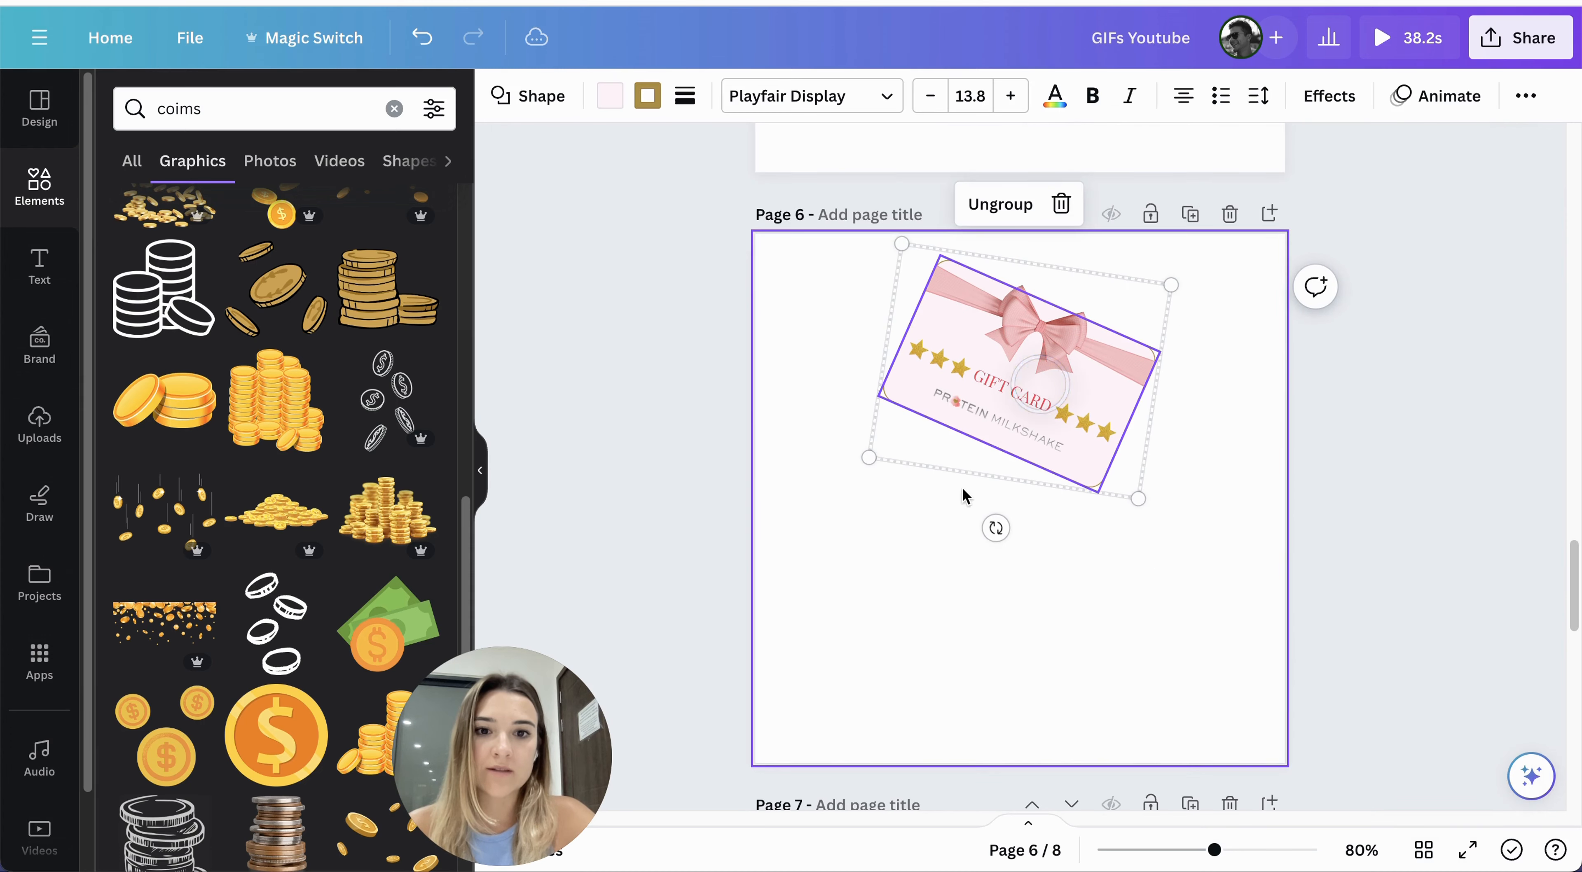
pyautogui.moveTo(995, 526); pyautogui.dragTo(1021, 530)
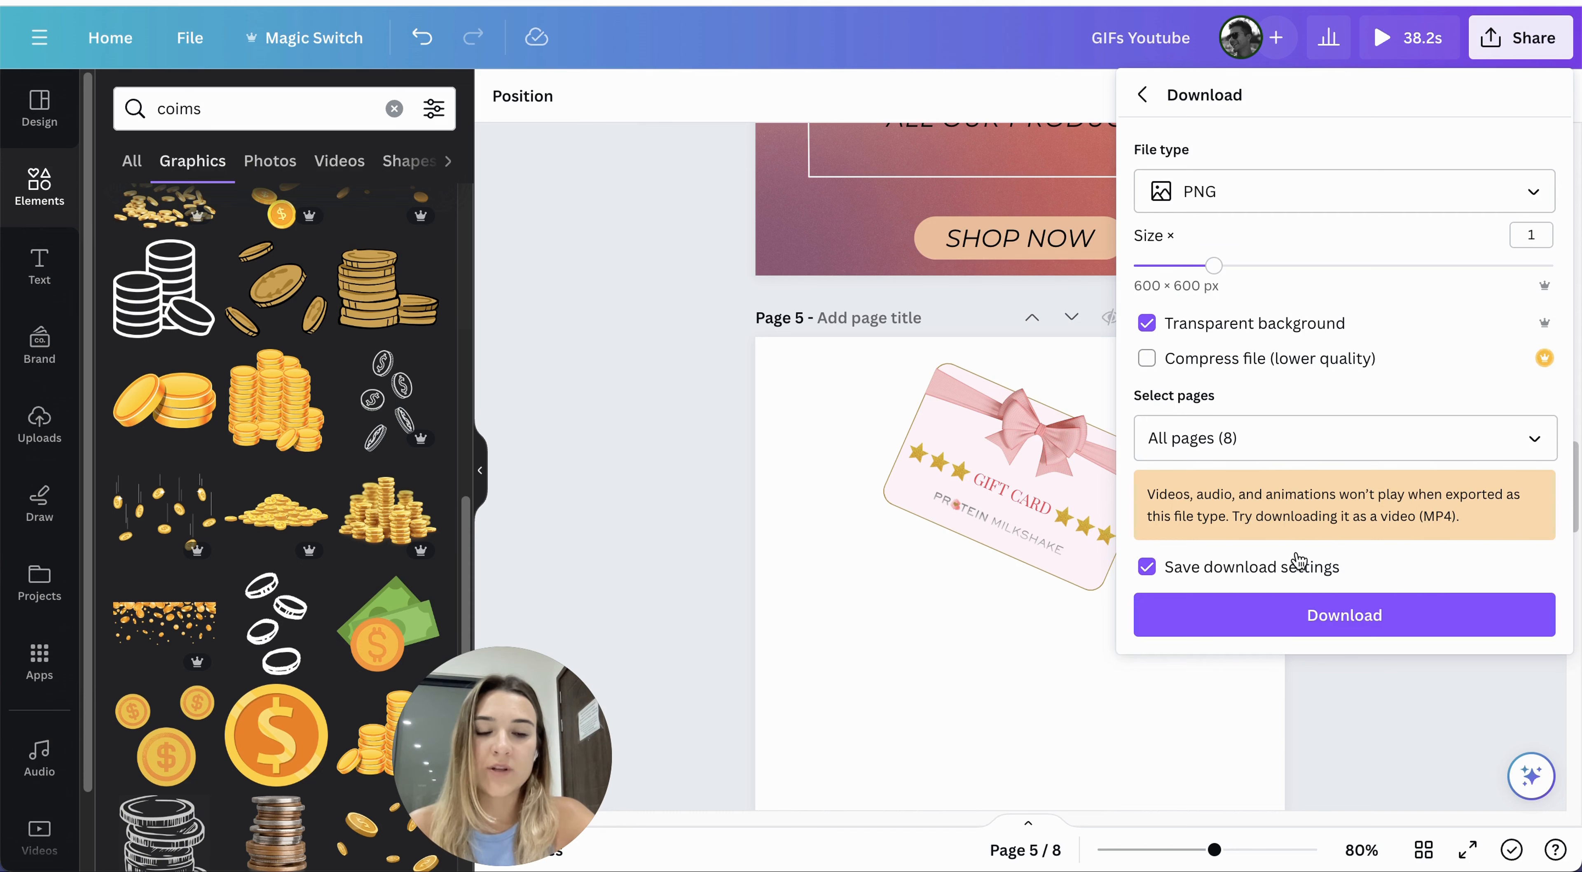
# - Download all 8 pages as transparent PNGs and mark a crop area around the gift card in the upper half of 6.png
pyautogui.click(1333, 612)
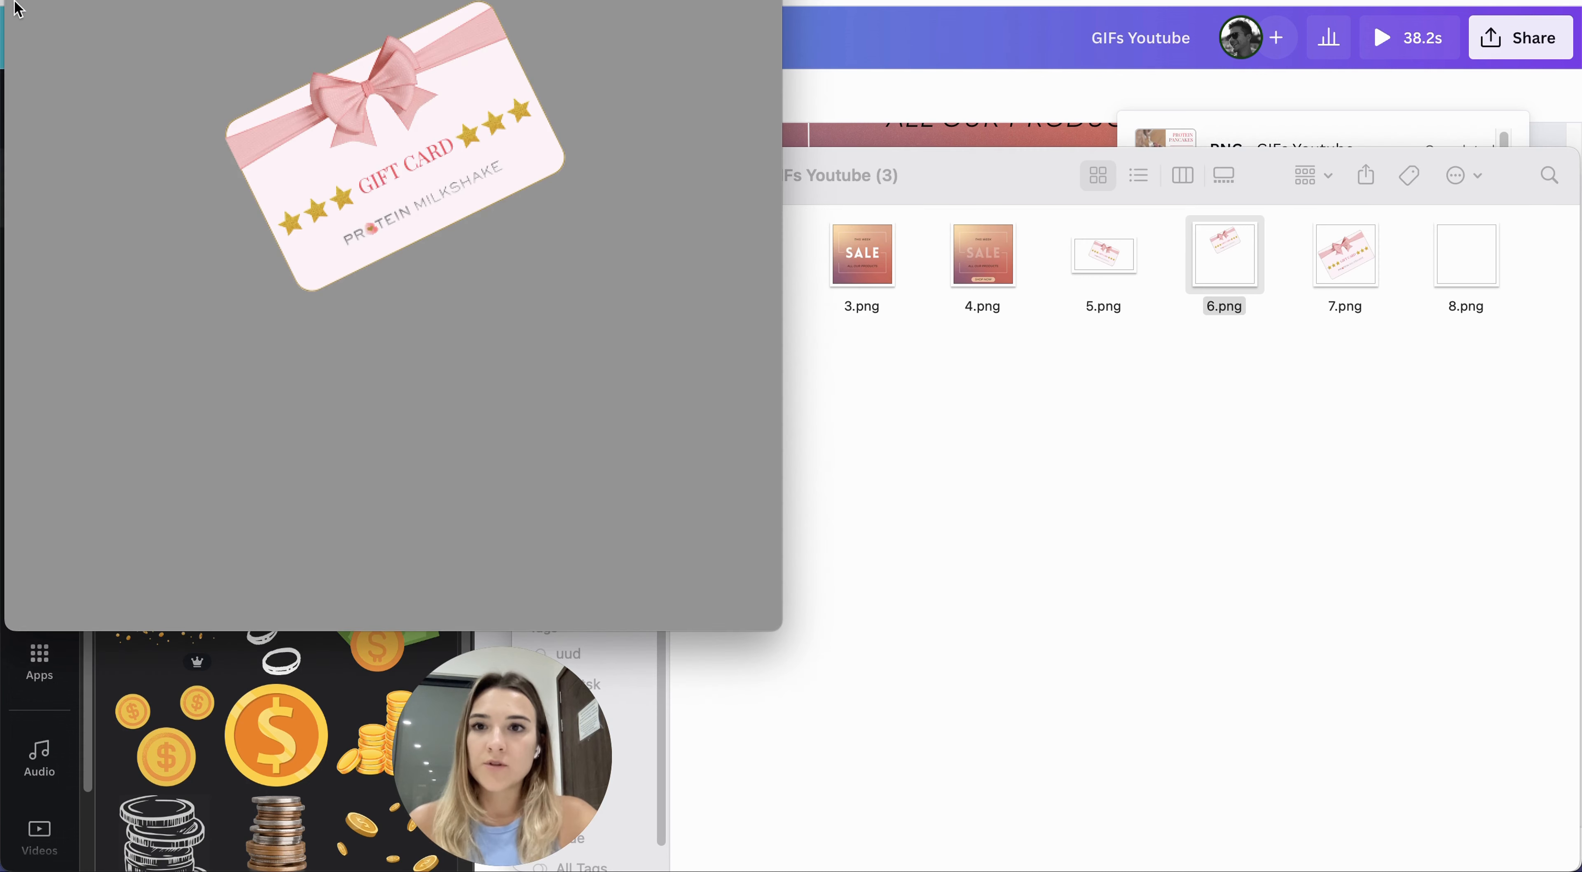
pyautogui.moveTo(28, 11); pyautogui.dragTo(778, 319)
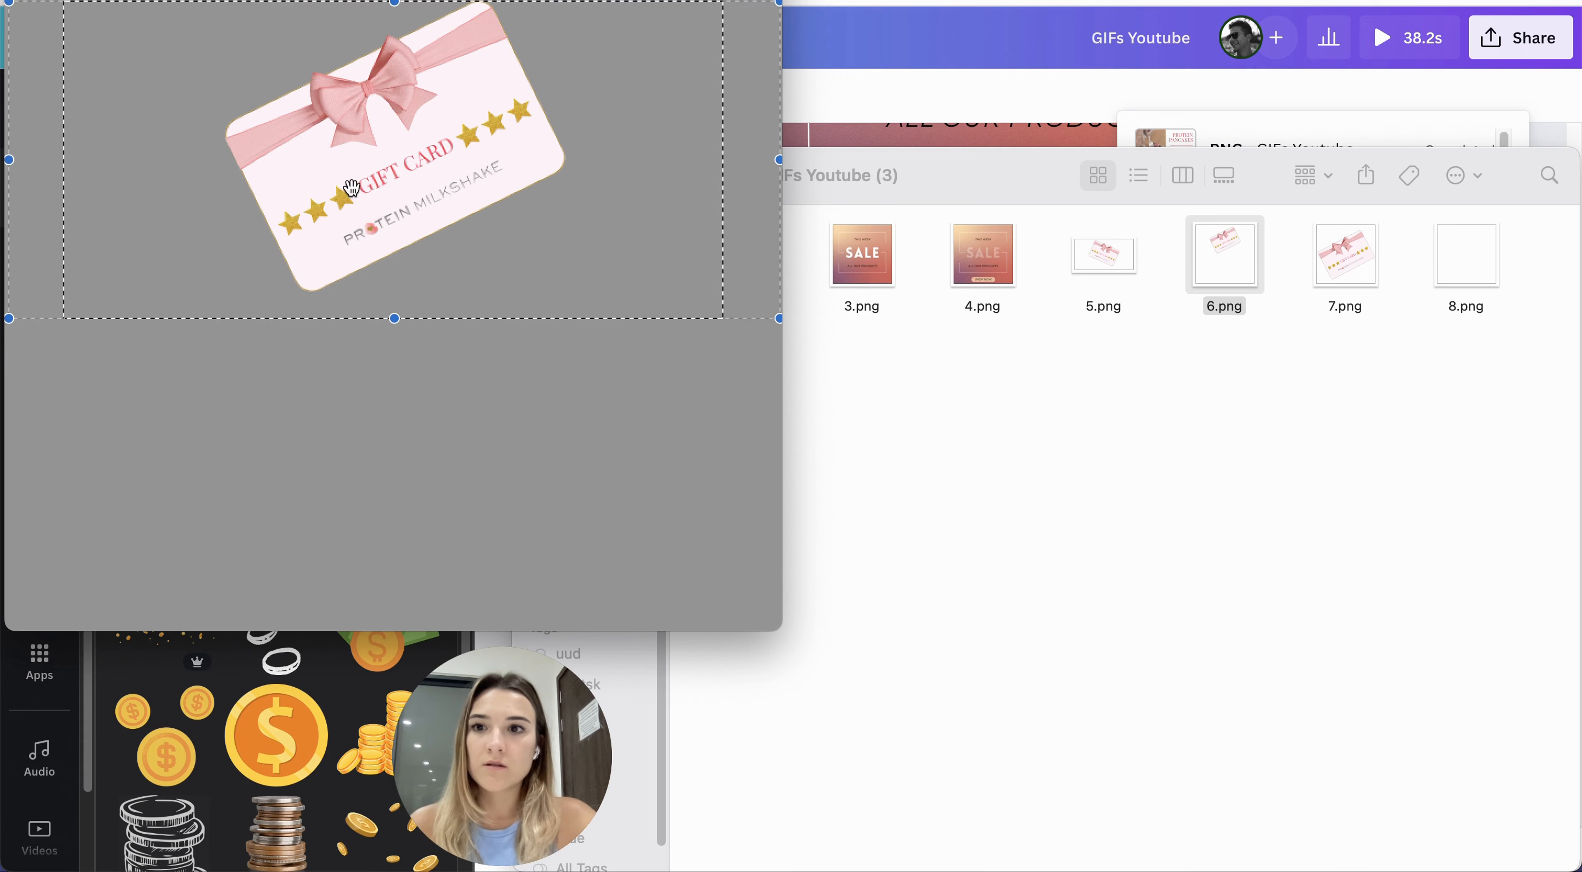
pyautogui.moveTo(72, 151)
pyautogui.mouseDown()
pyautogui.moveTo(33, 153)
pyautogui.moveTo(75, 148)
pyautogui.mouseUp()
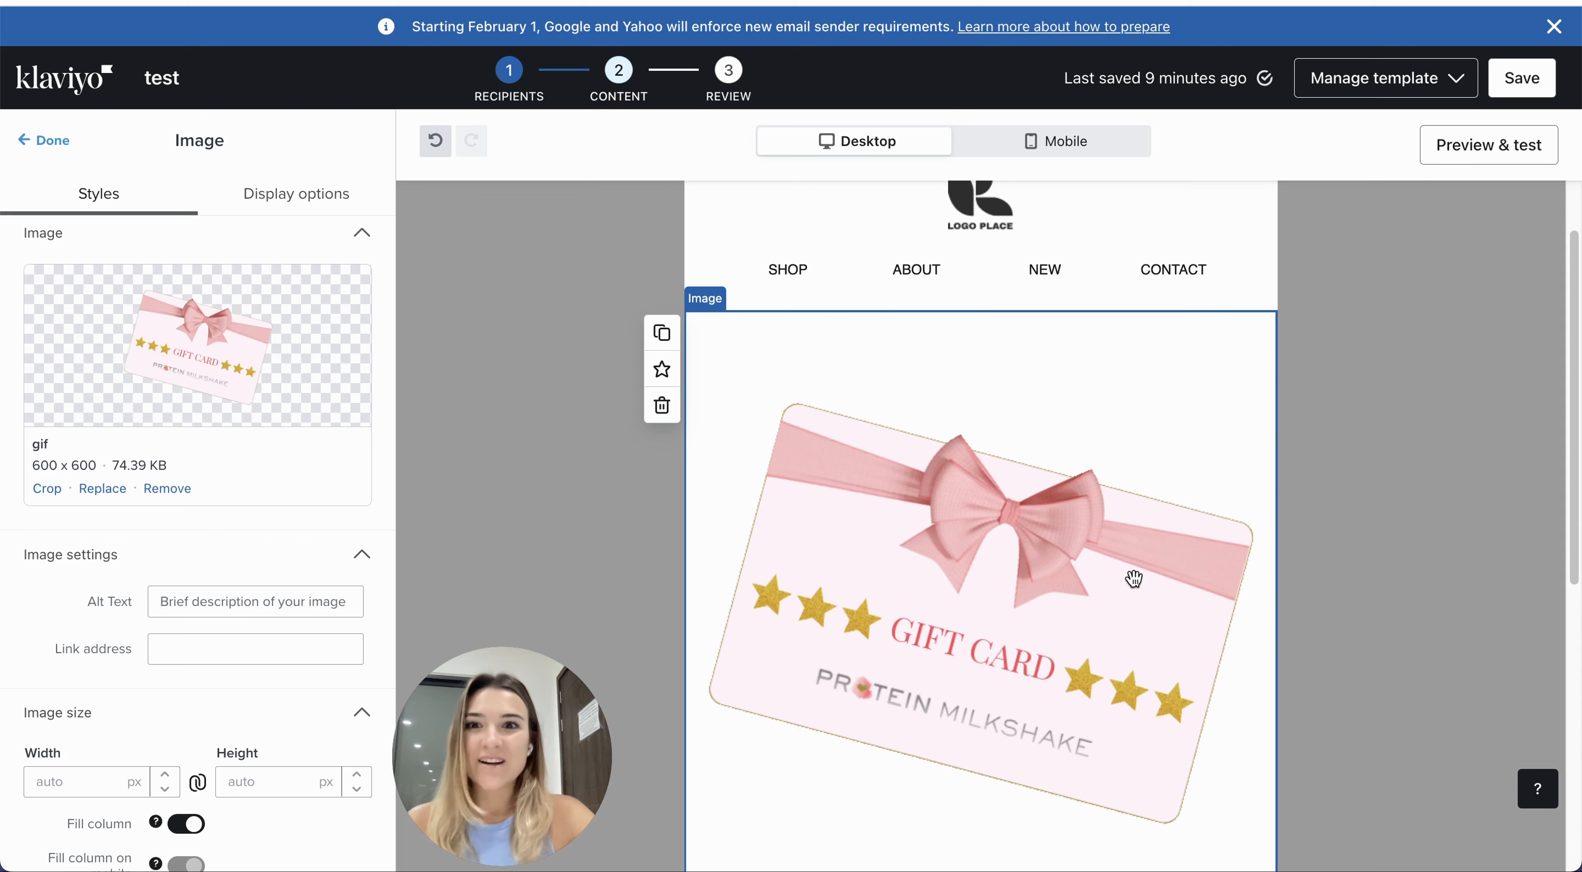
# - Switch back to the Klaviyo email and review the animated gift card GIF in the layout
pyautogui.scroll(-2, 1160, 608)
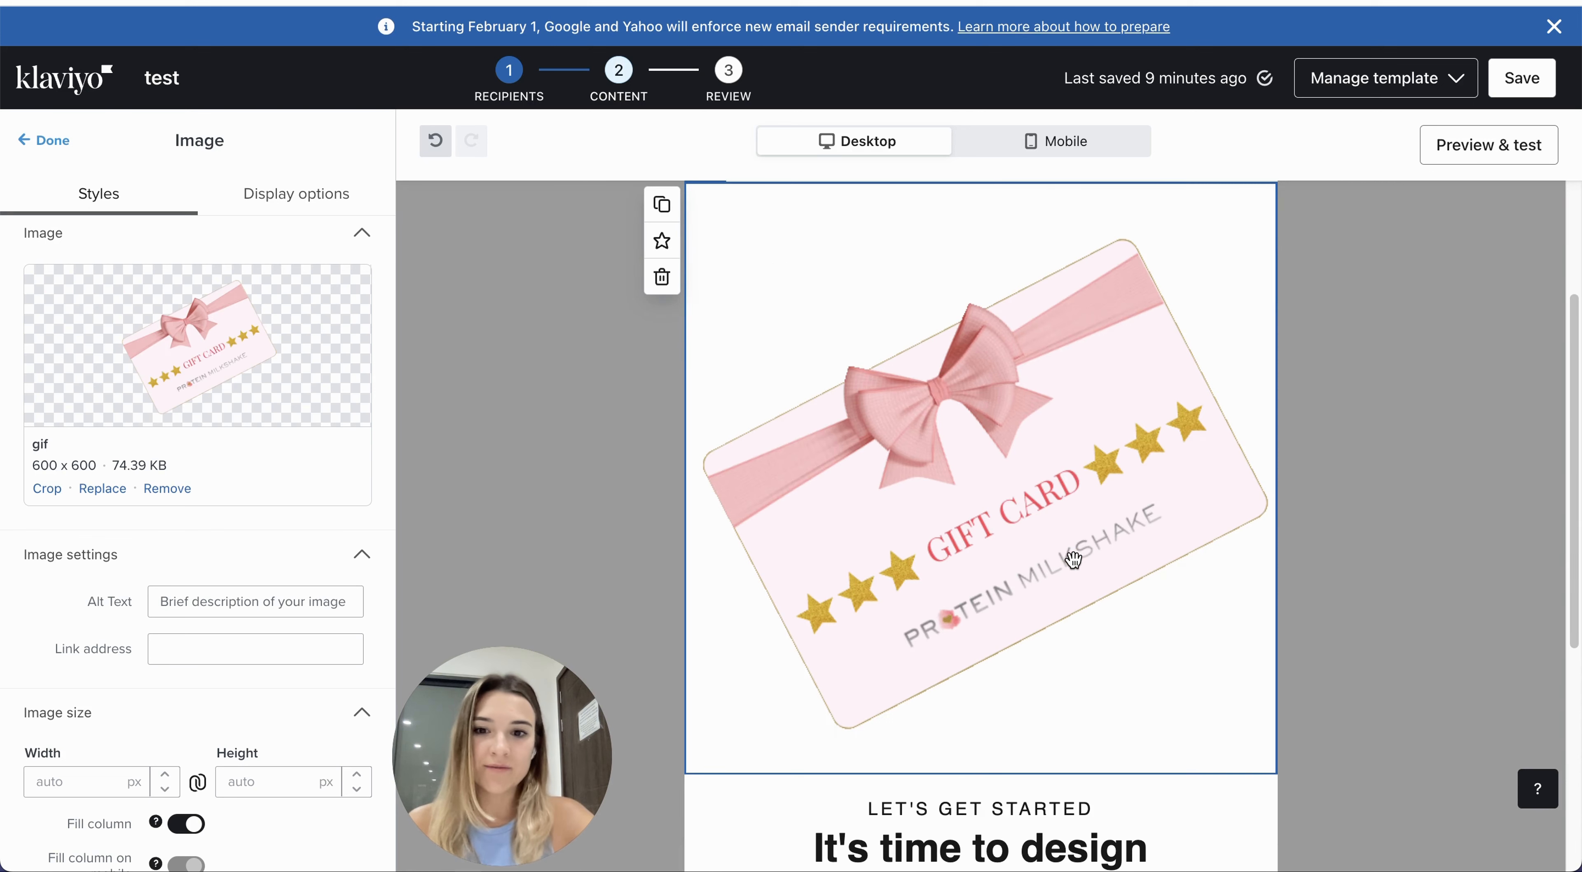